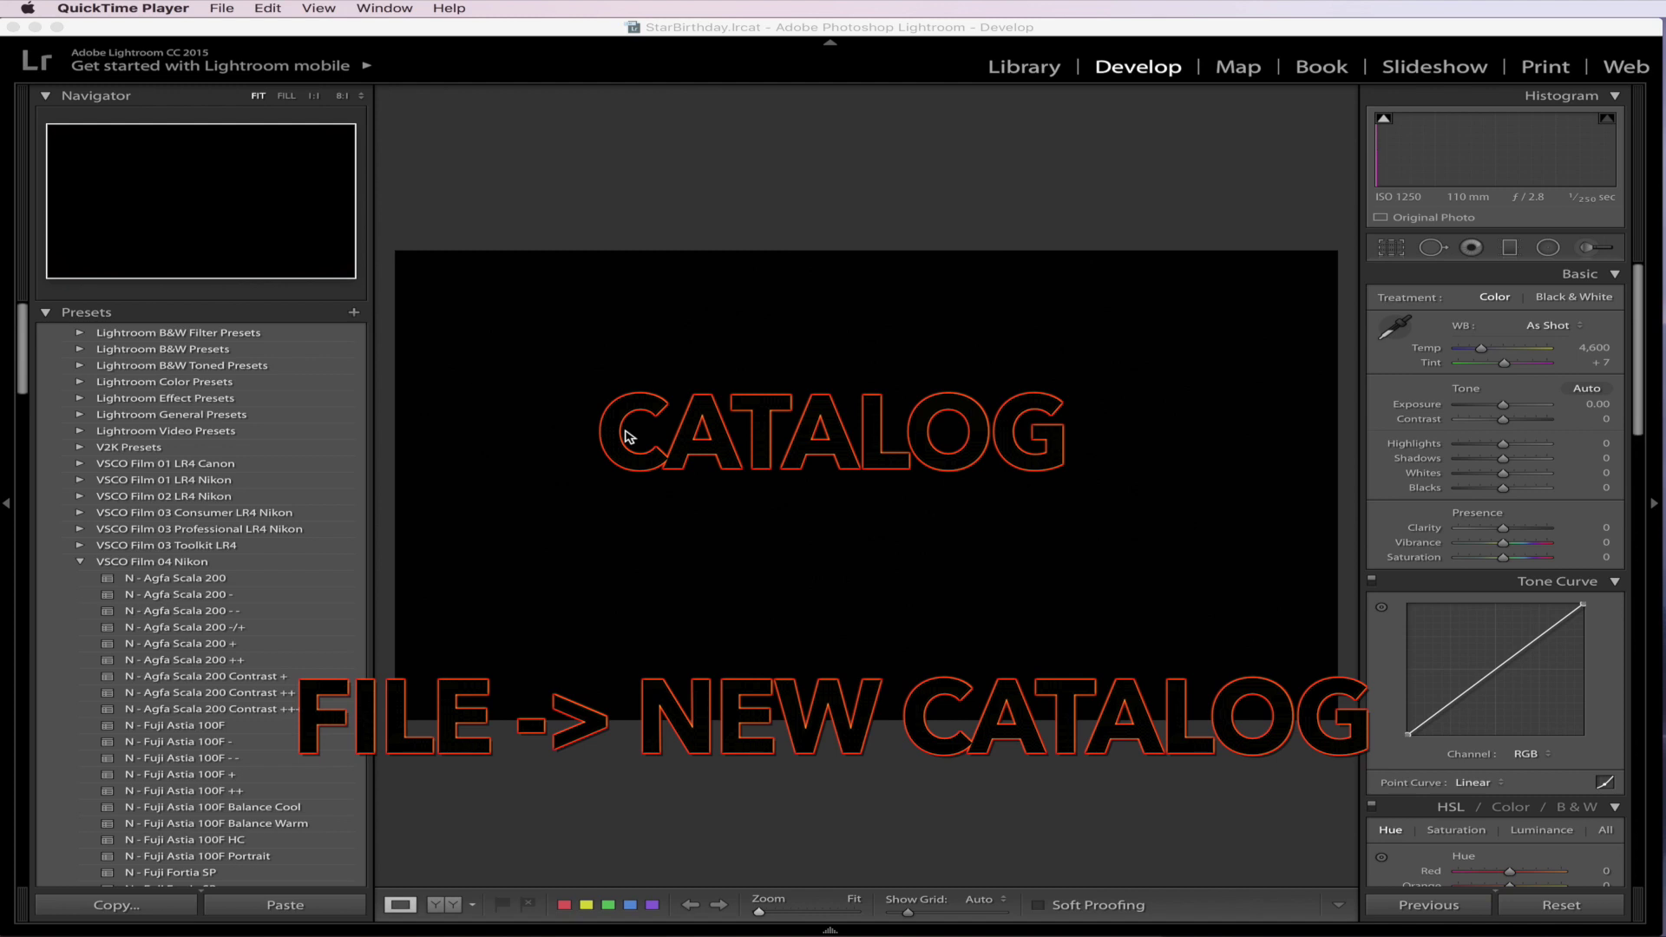
# - Start a new catalog from the File menu and centre its save window
pyautogui.click(629, 436)
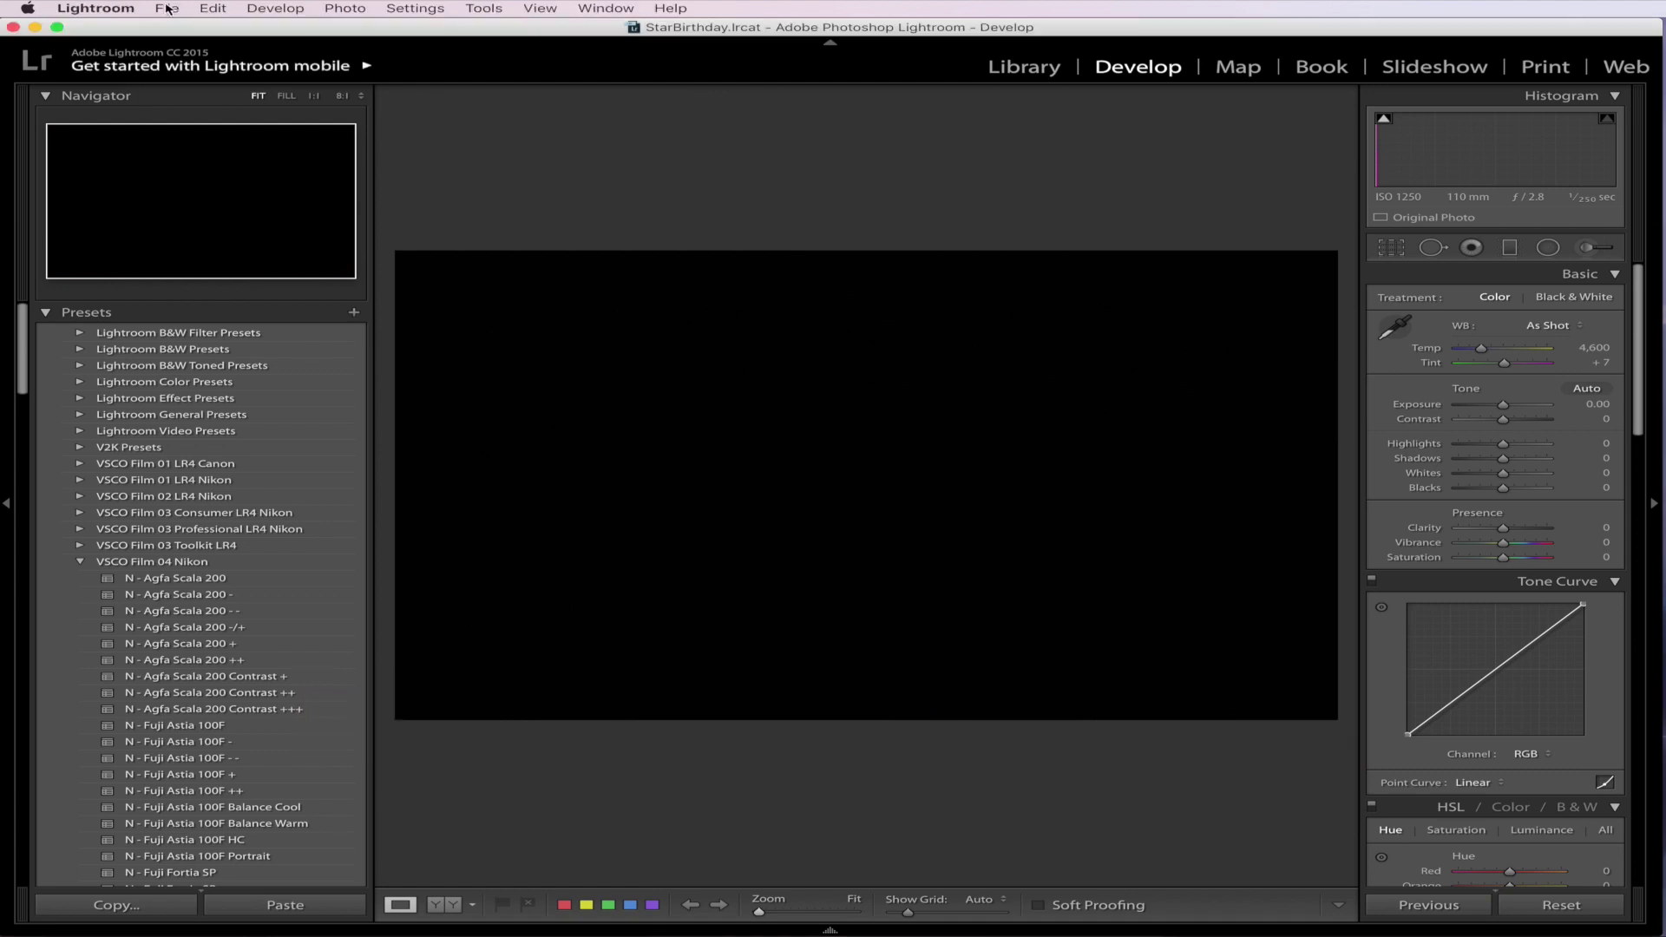
pyautogui.click(167, 9)
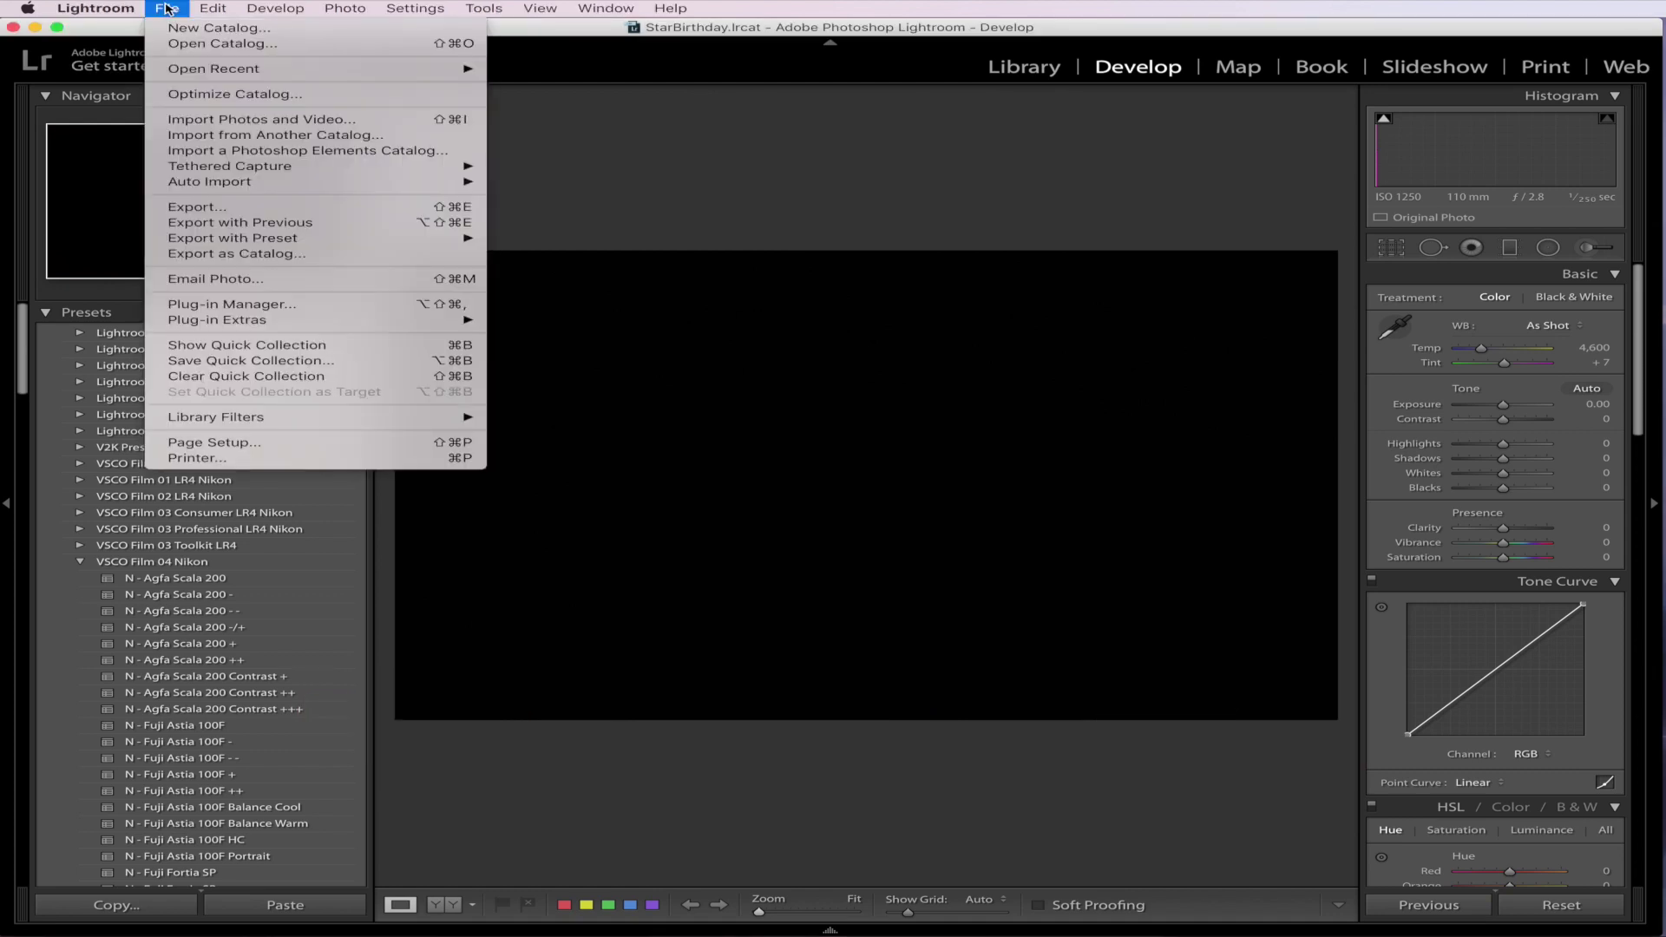
pyautogui.click(249, 33)
pyautogui.click(1623, 227)
pyautogui.moveTo(1625, 230); pyautogui.dragTo(814, 236)
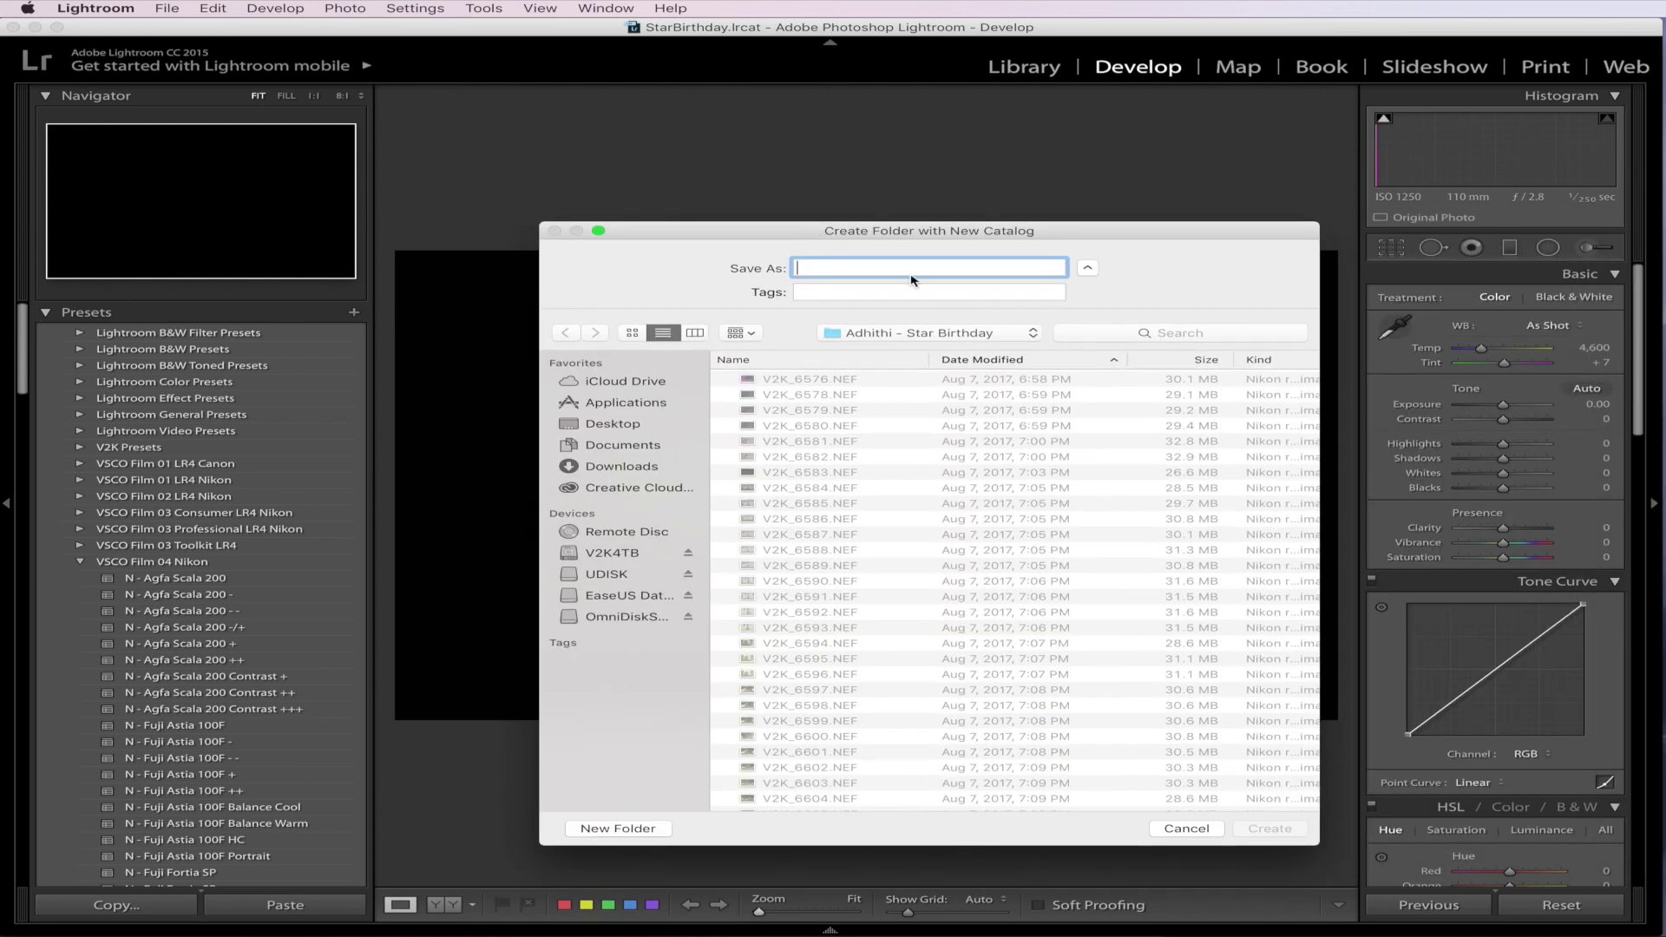
# - Navigate the save window to the Demo folder inside V2K Photography
pyautogui.click(929, 479)
pyautogui.press('super+Up')
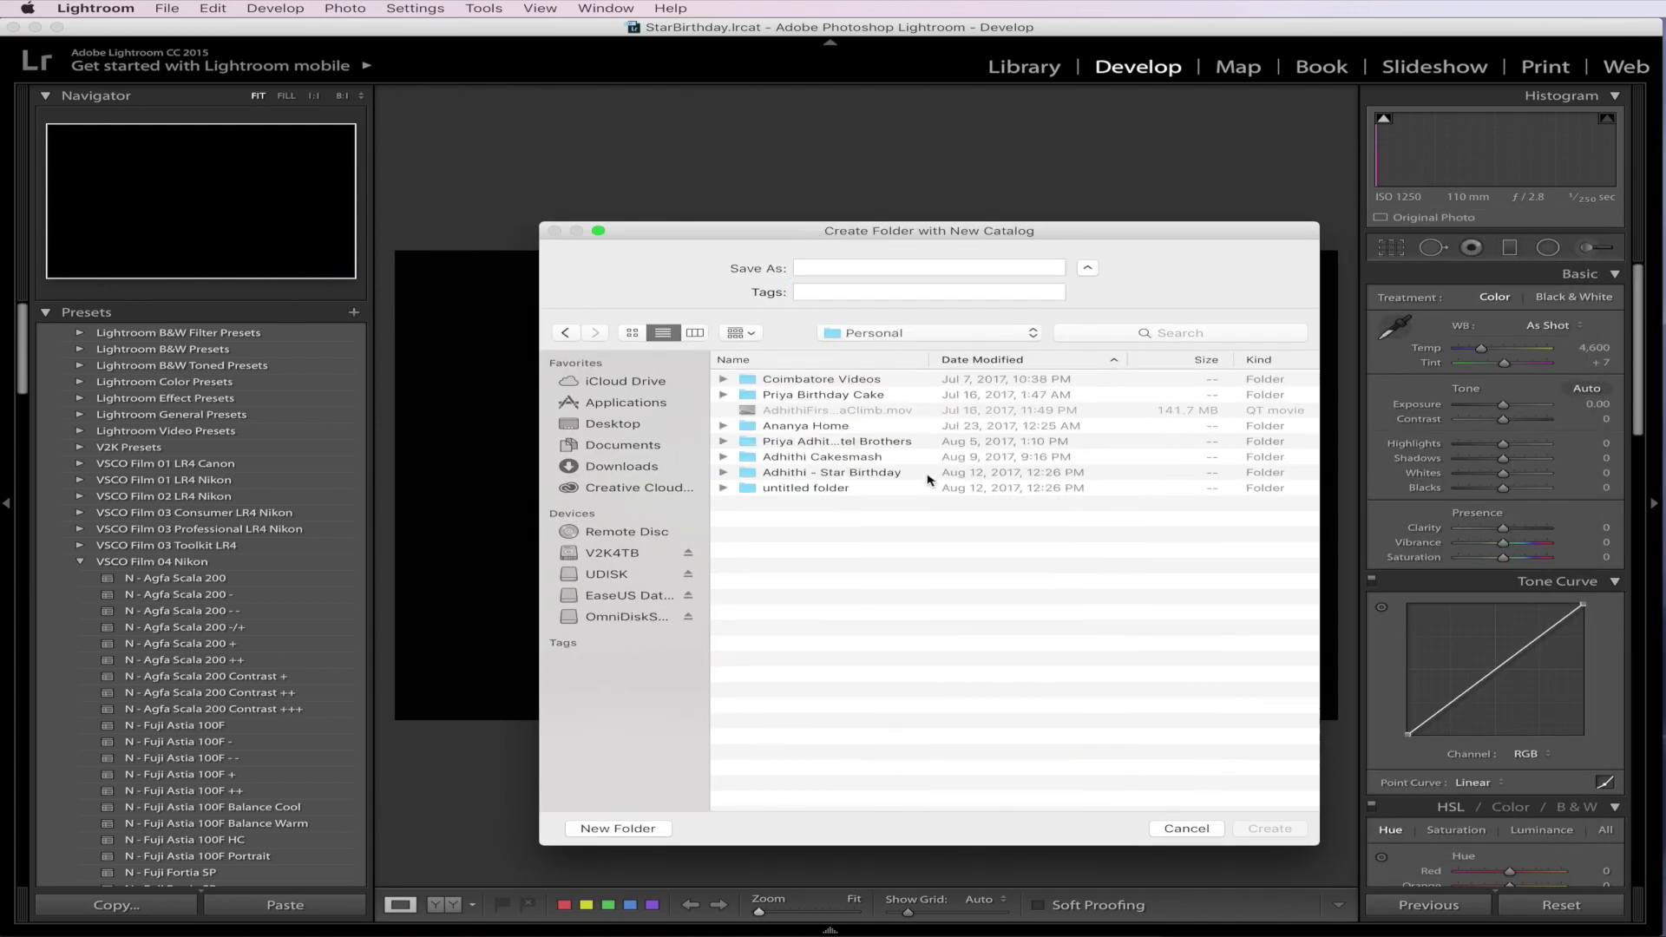
pyautogui.press('super+Up')
pyautogui.press('Up')
pyautogui.press('Down')
pyautogui.press('Up')
pyautogui.press('Up')
pyautogui.press('super+Down')
pyautogui.press('Down')
pyautogui.press('super+Down')
pyautogui.press('Down')
pyautogui.press('Down')
pyautogui.press('Down')
pyautogui.press('Down')
pyautogui.press('Down')
pyautogui.press('Down')
pyautogui.press('Down')
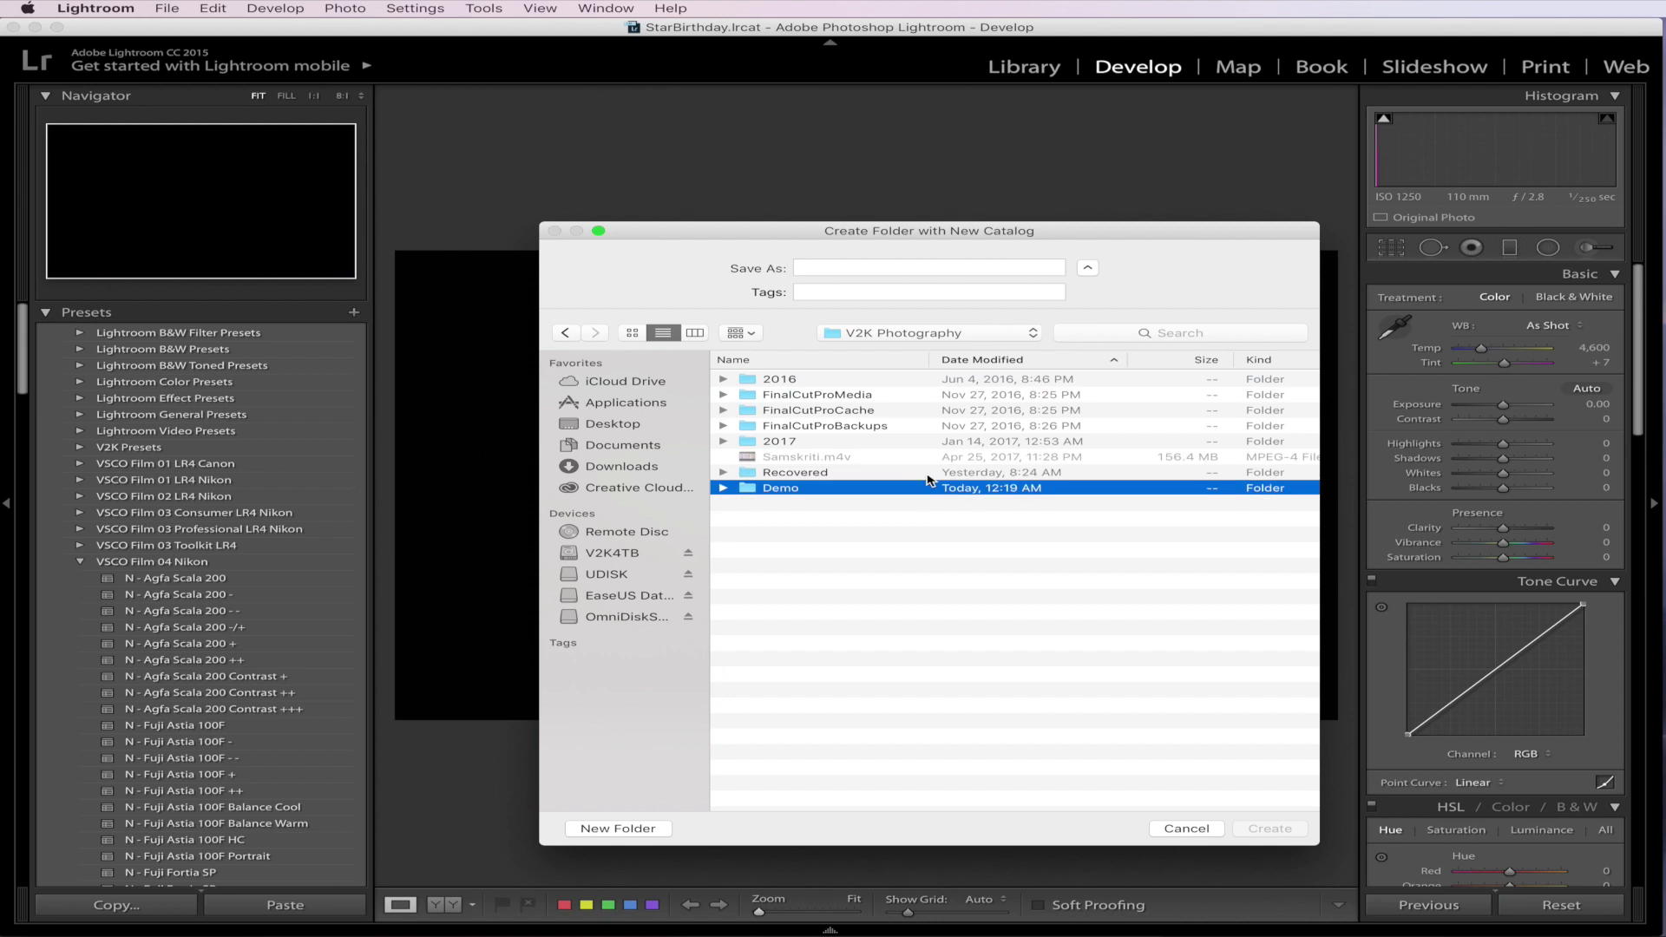
pyautogui.press('super+Down')
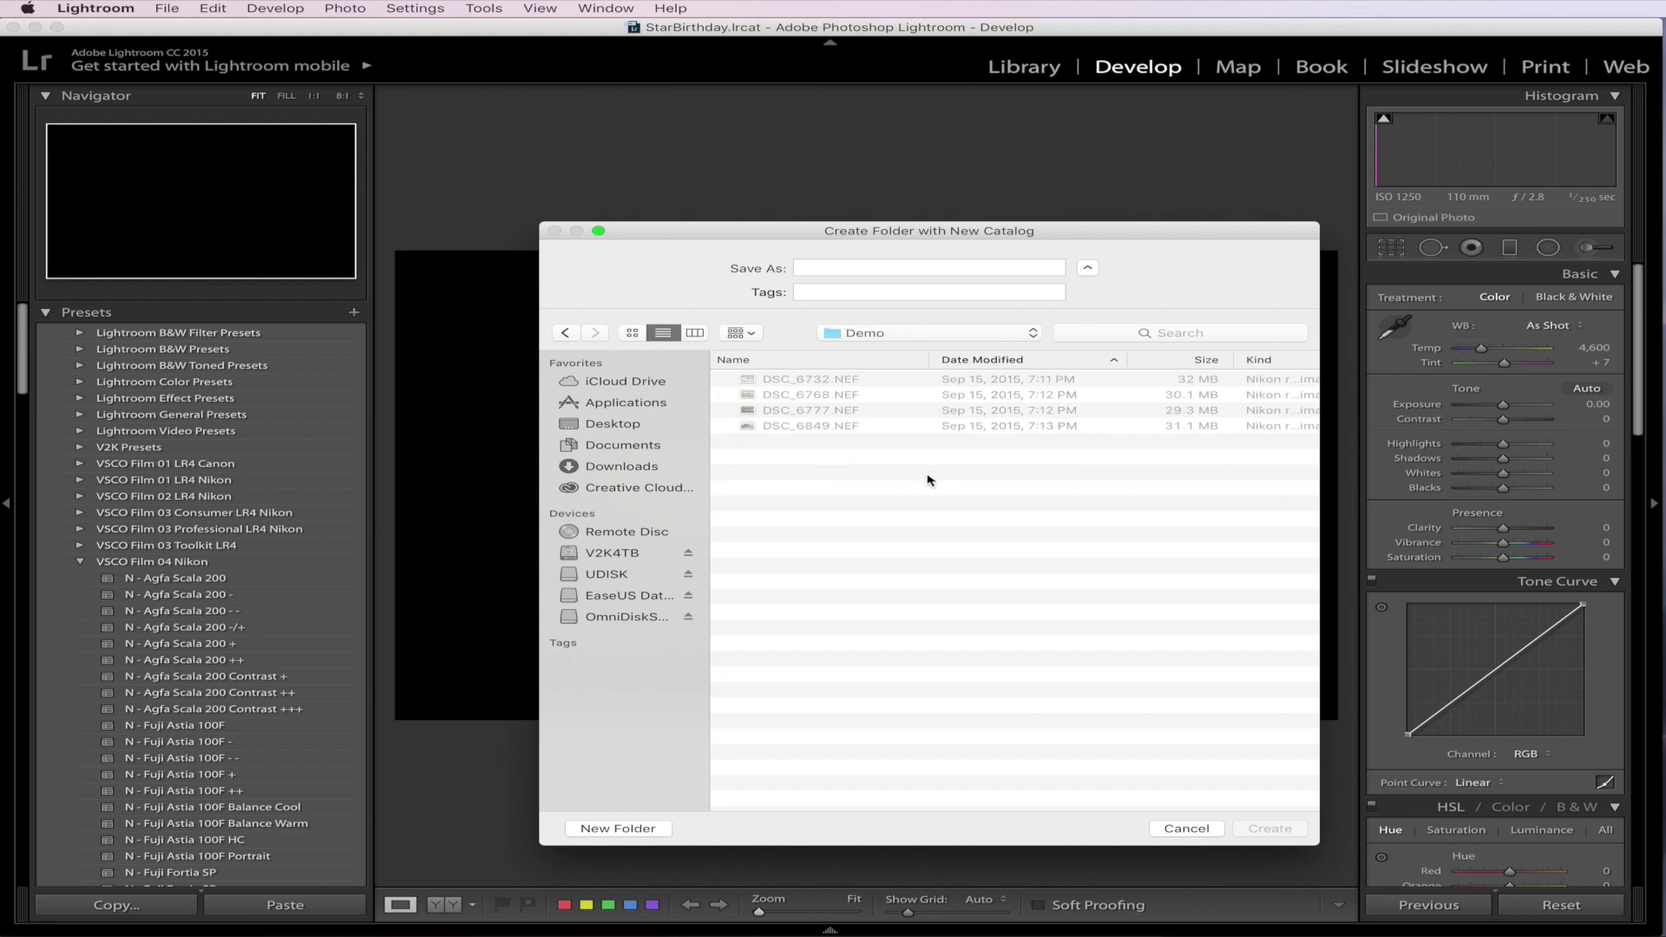
# - Name the catalog 'demo' and create it
pyautogui.click(921, 268)
pyautogui.write('demo')
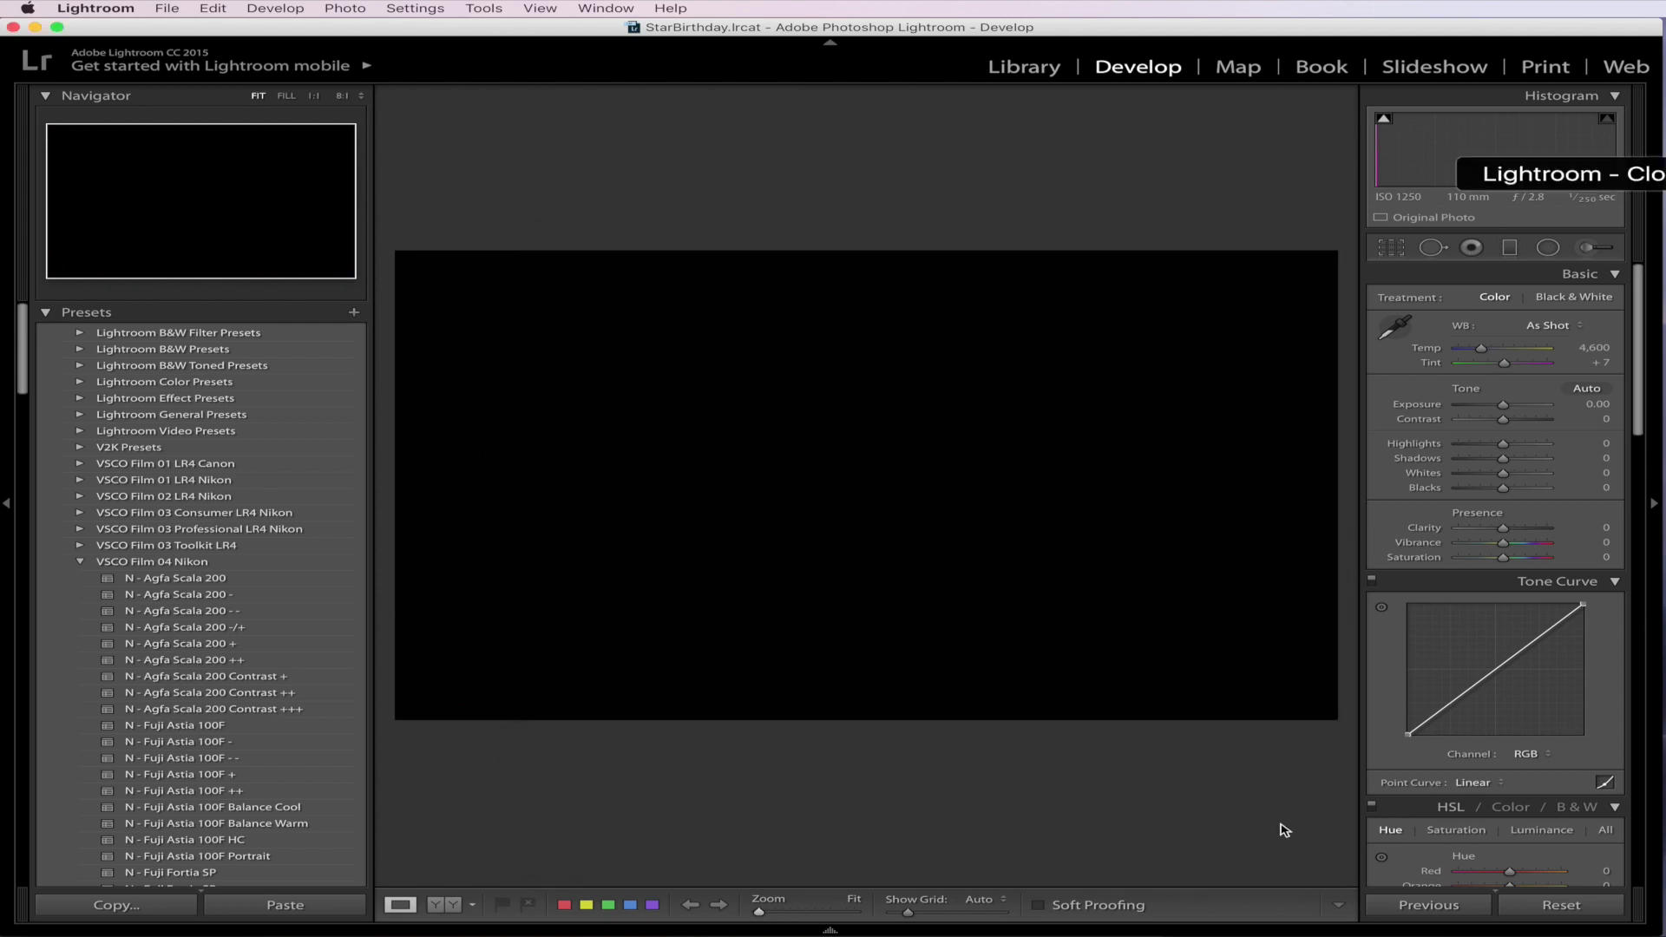
pyautogui.click(1285, 828)
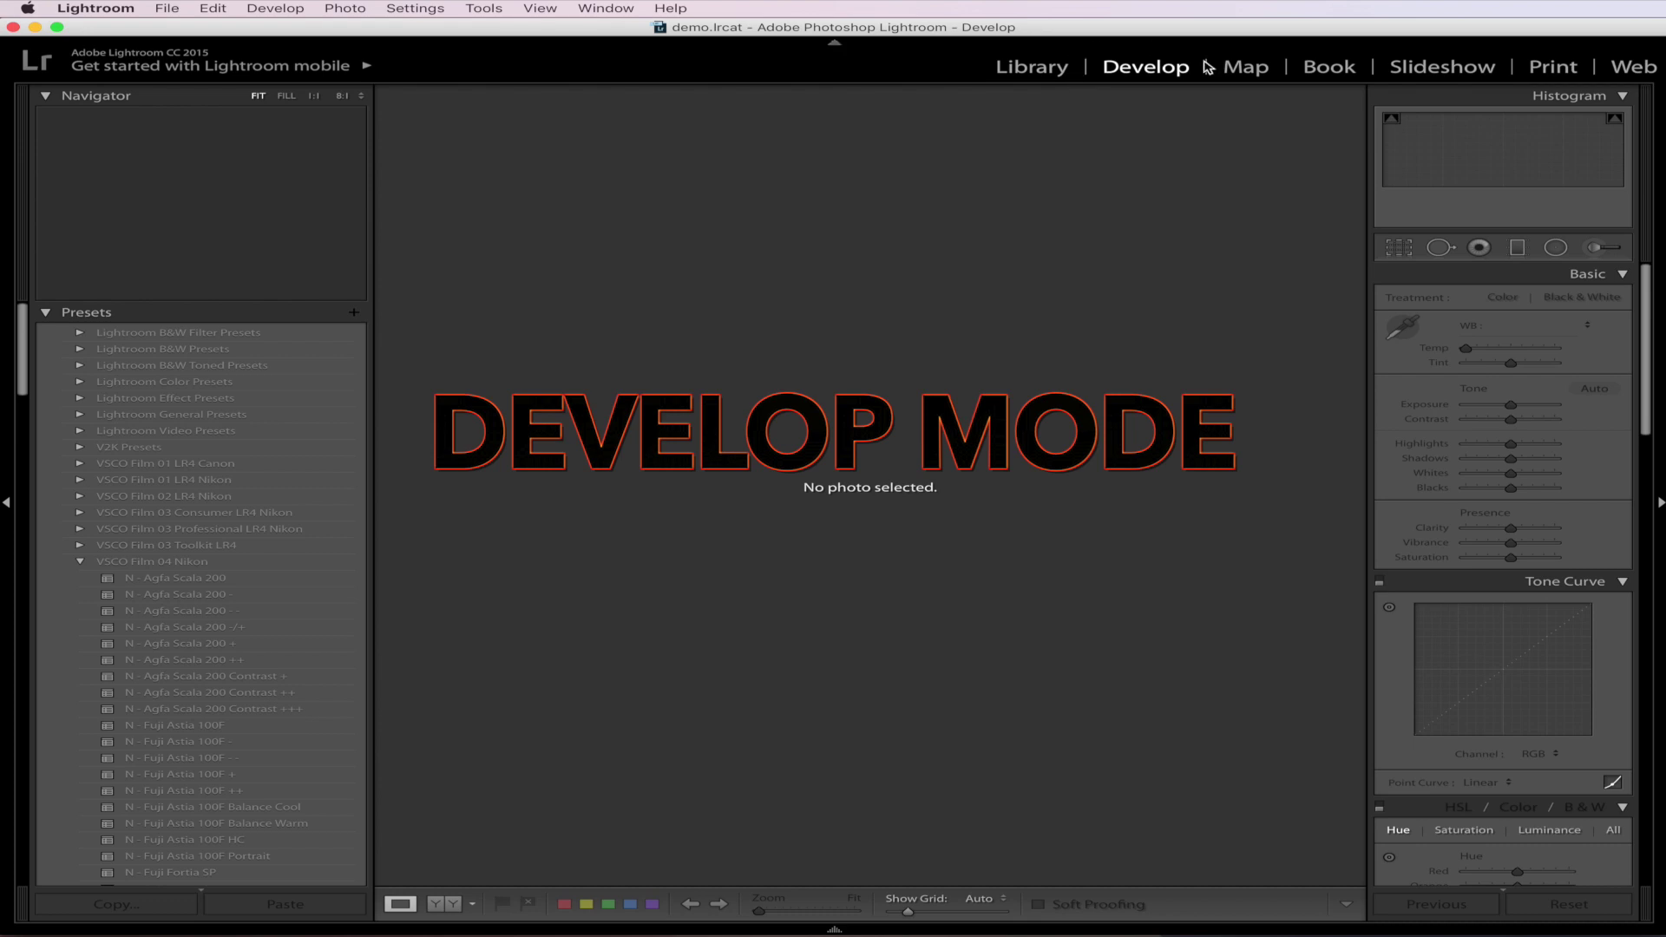
# - Switch to the Library module to show the empty demo catalog
pyautogui.click(1032, 68)
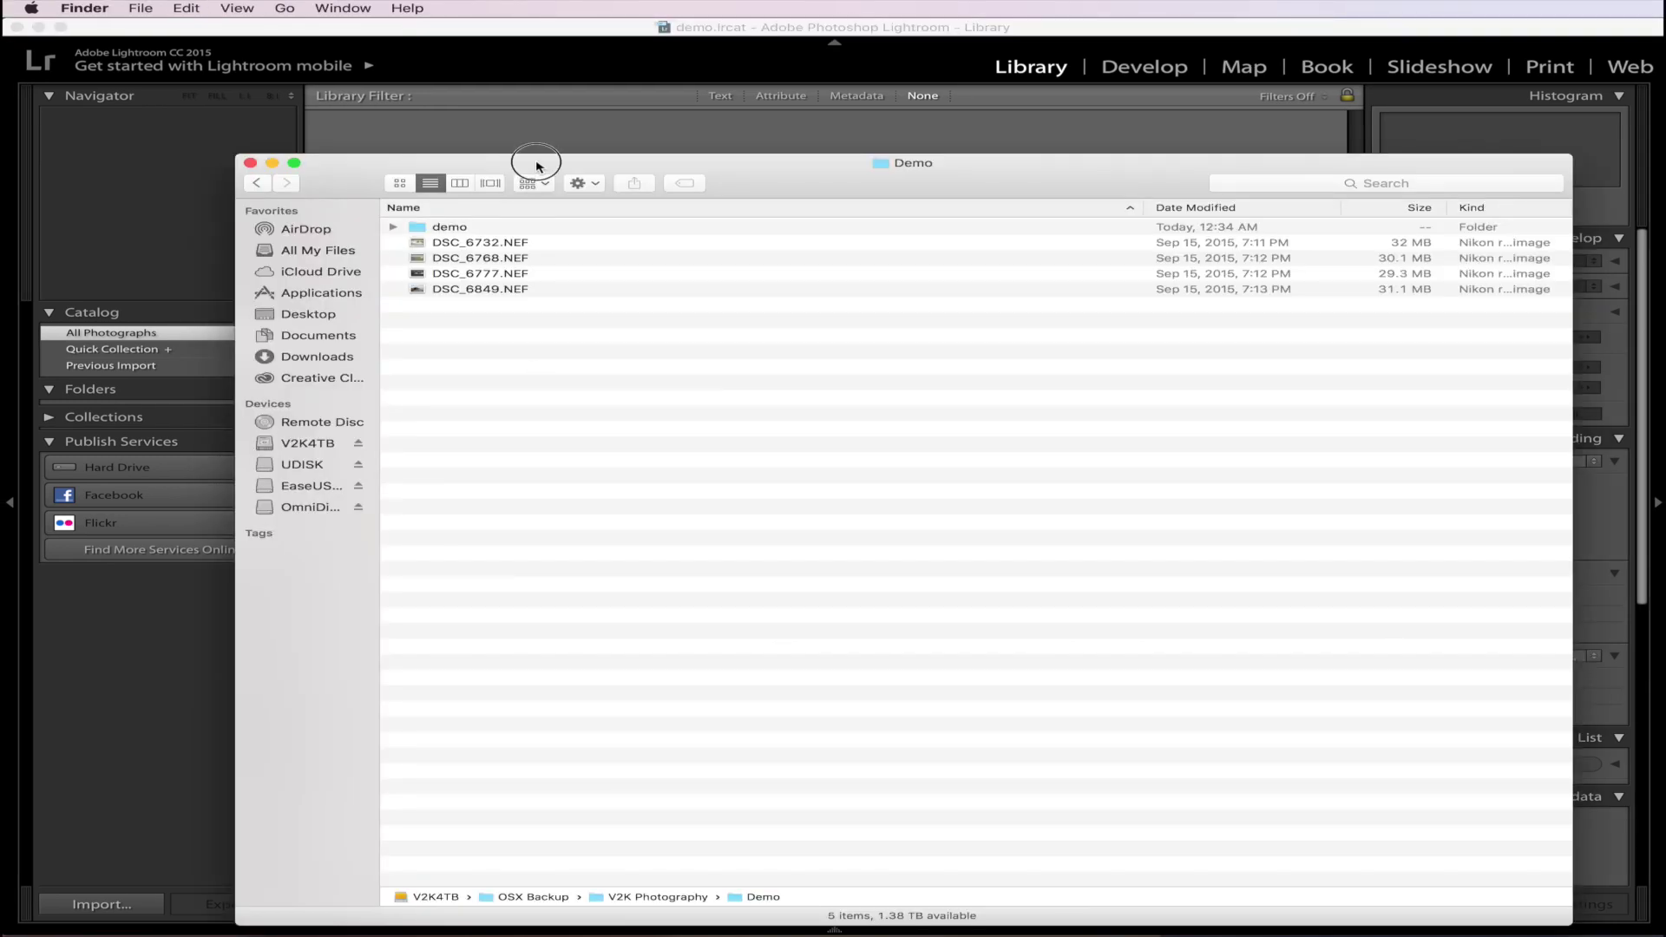
# - Import the four NEF dog photos from the Finder Demo folder, then switch to Develop
pyautogui.moveTo(536, 160); pyautogui.dragTo(584, 512)
pyautogui.moveTo(574, 679); pyautogui.dragTo(754, 352)
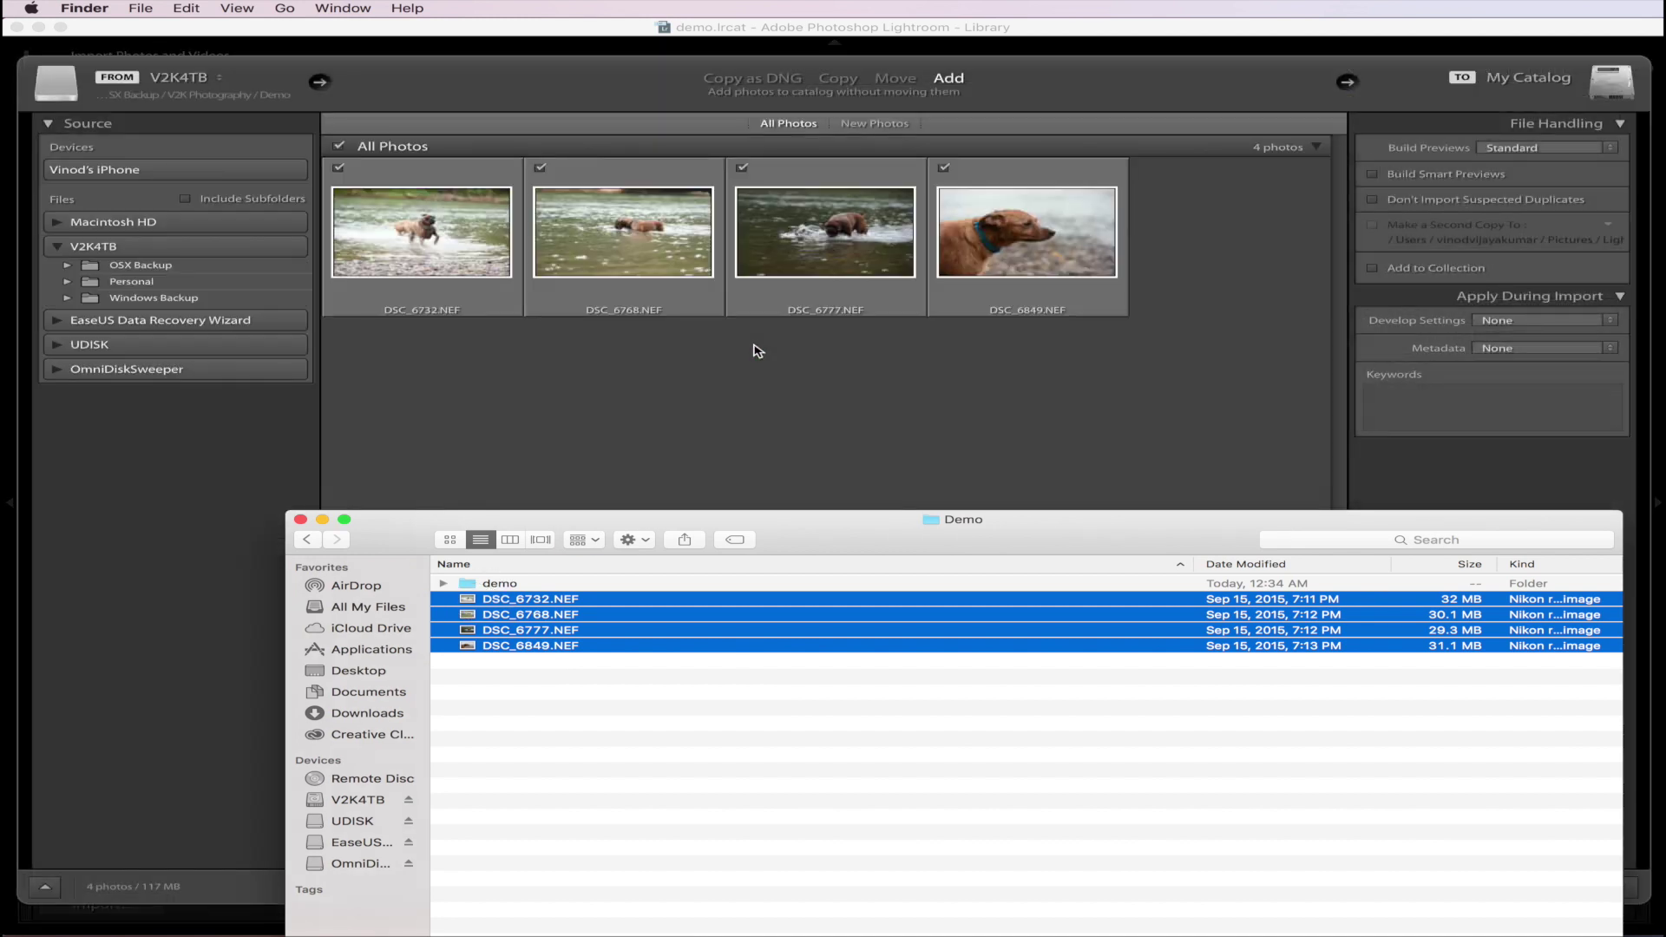
pyautogui.click(1215, 84)
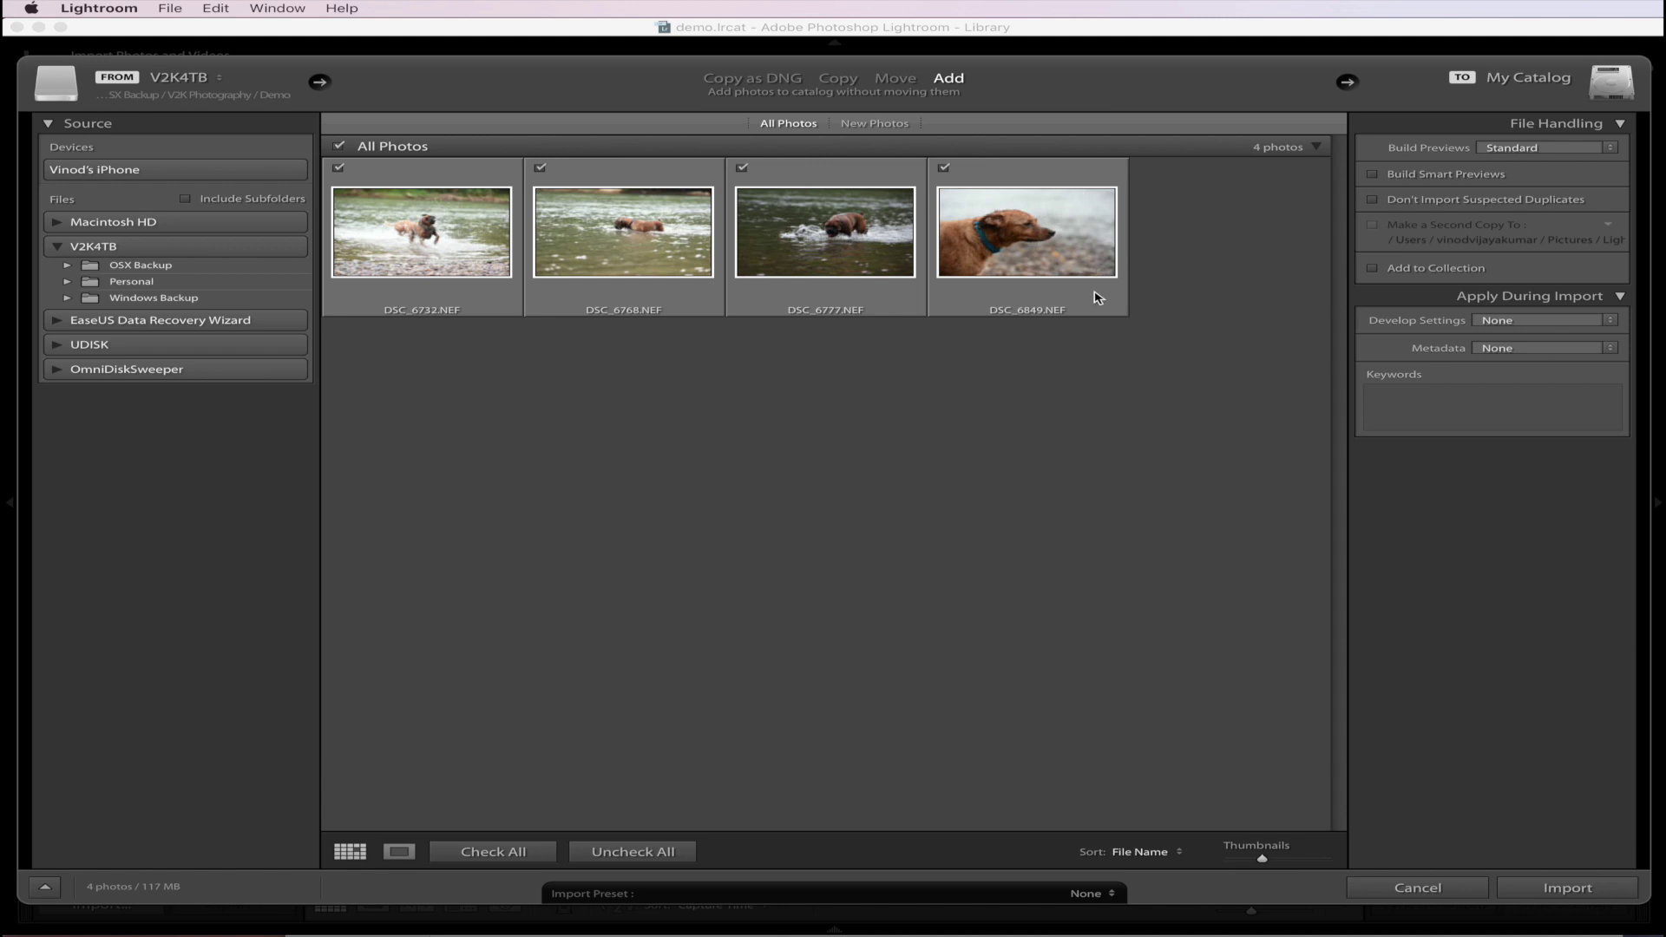
pyautogui.click(1564, 890)
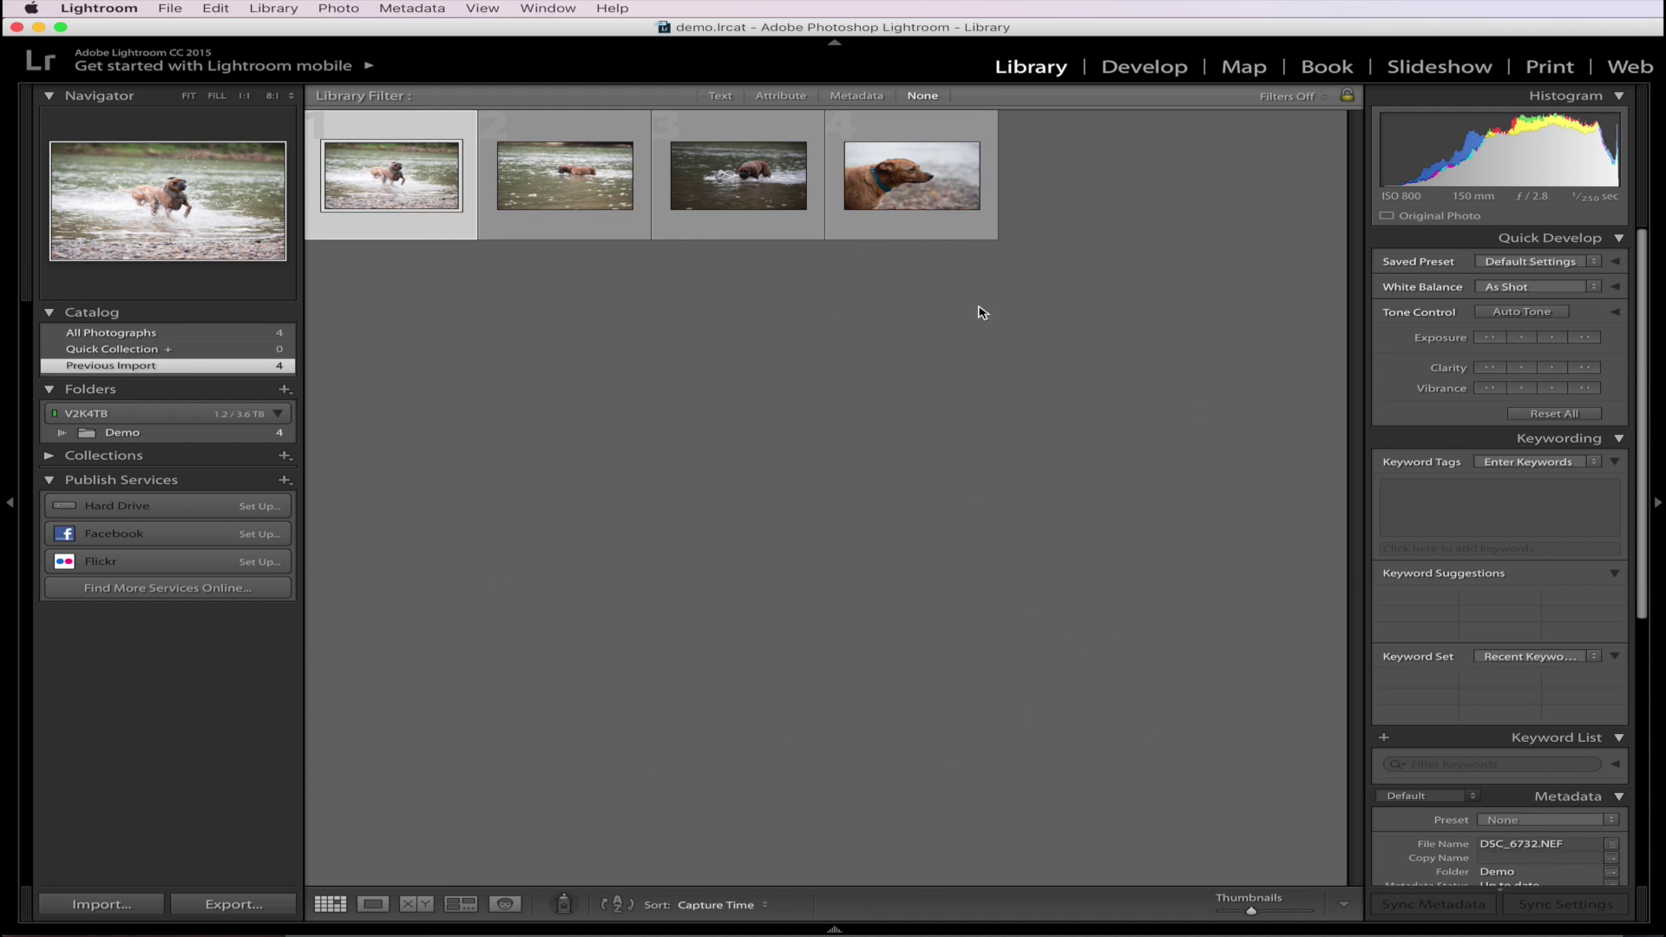
pyautogui.click(1132, 77)
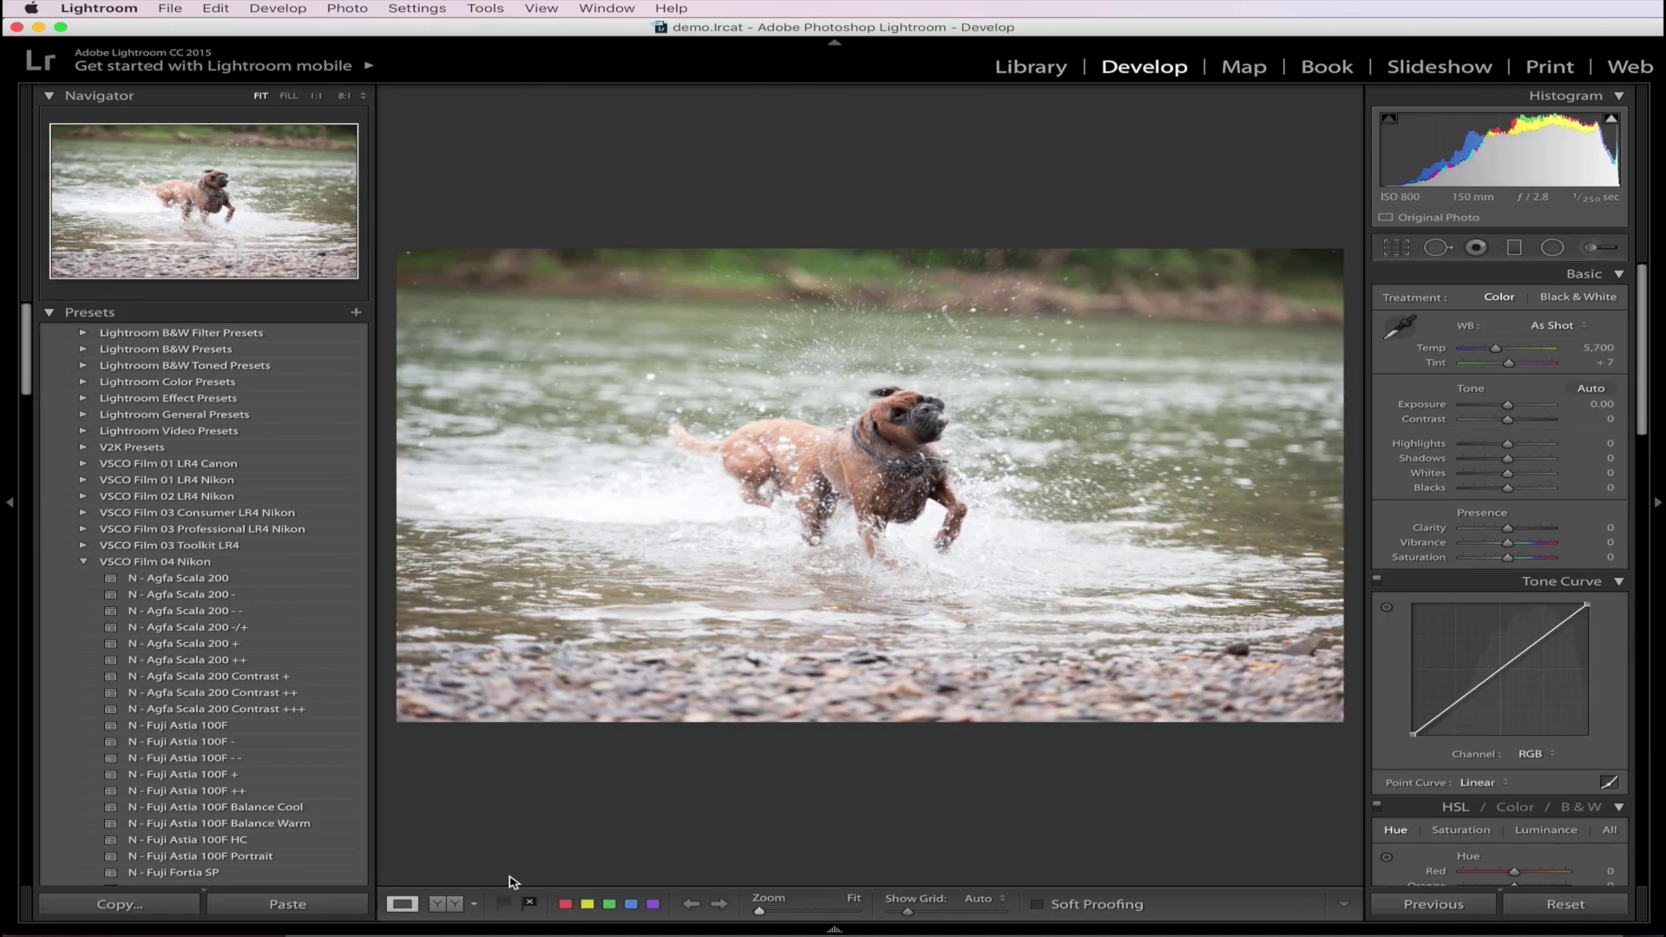
# - Show the filmstrip and preview all four dog photos, ending on DSC_6732
pyautogui.click(837, 930)
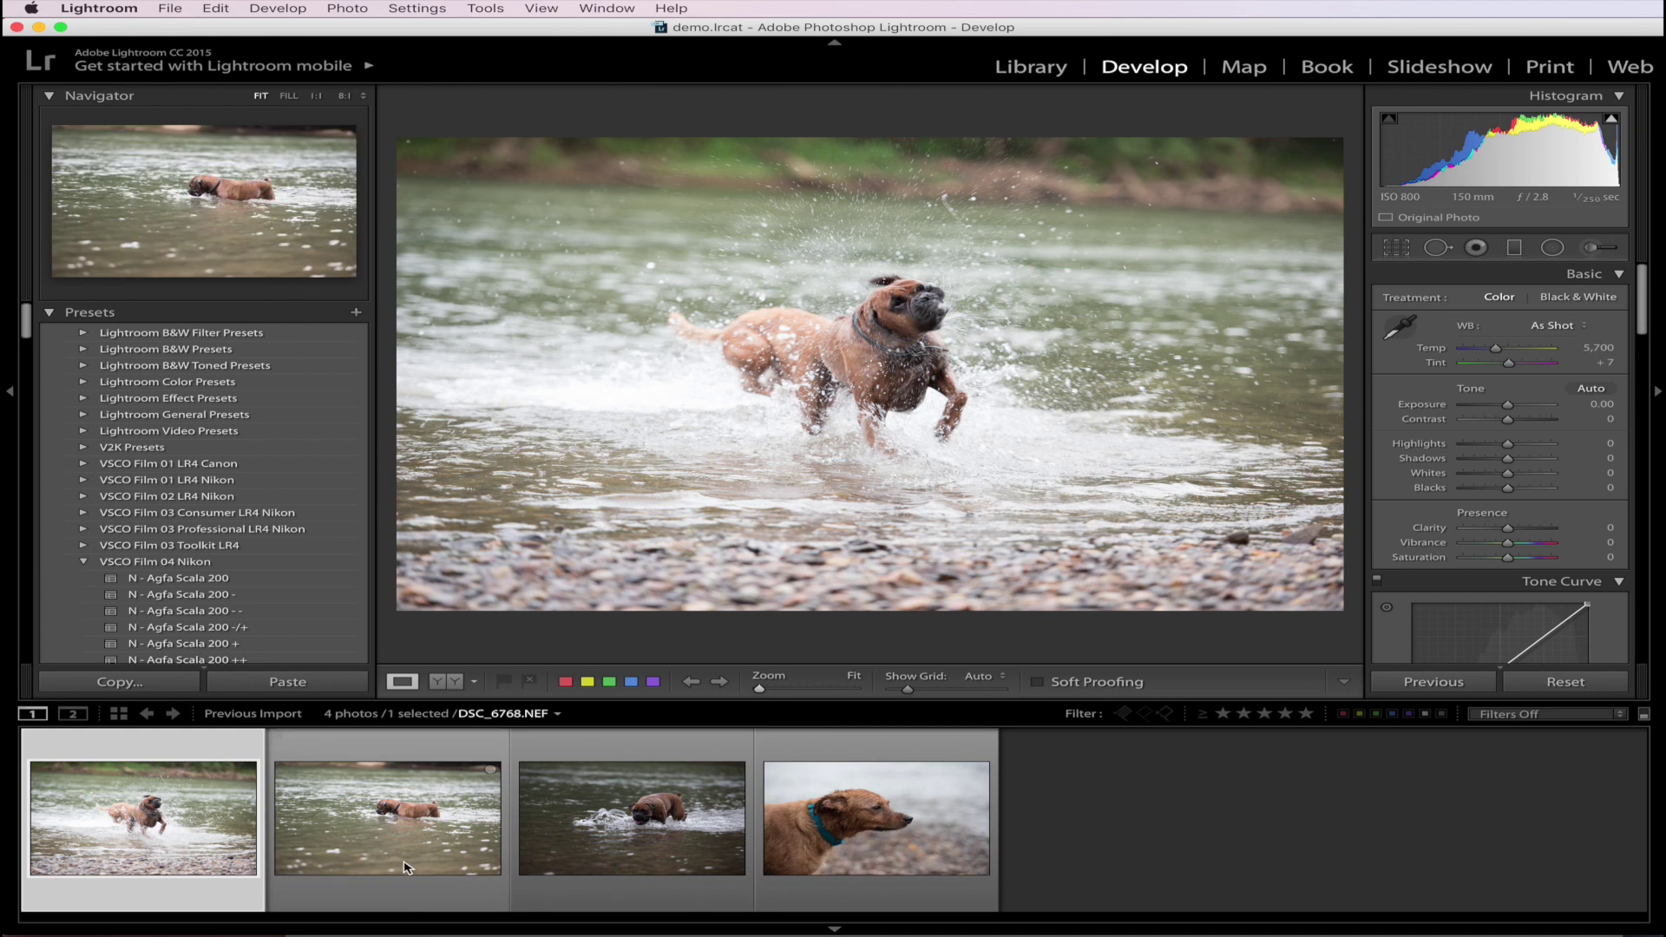
pyautogui.click(358, 857)
pyautogui.click(635, 830)
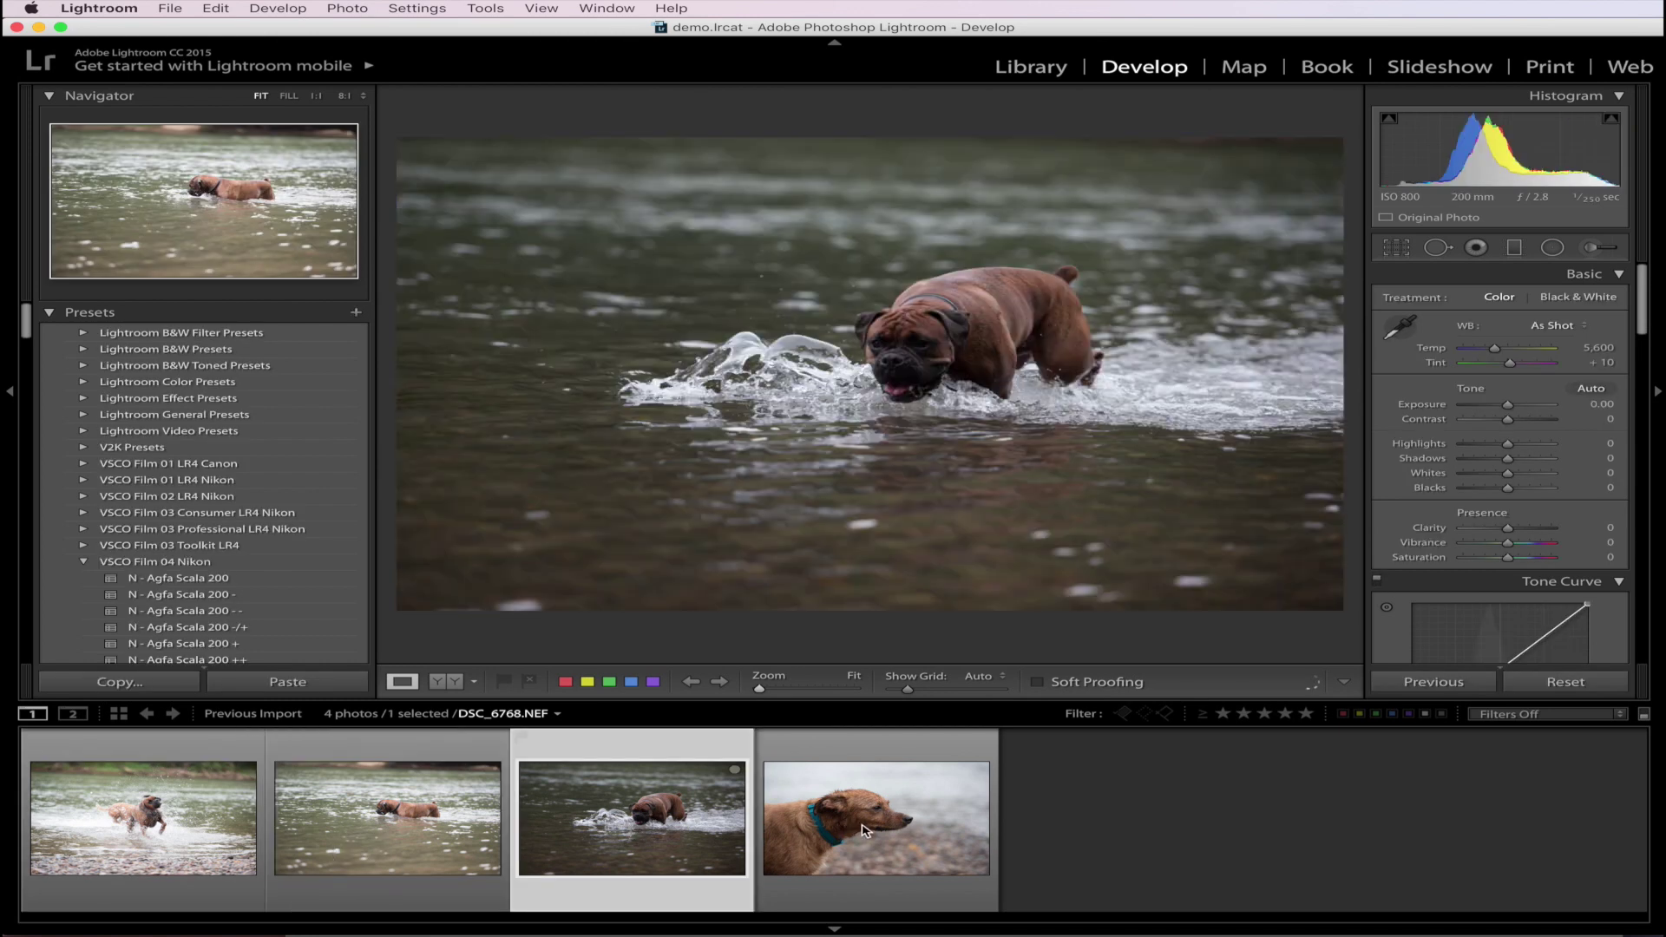
pyautogui.click(867, 830)
pyautogui.click(214, 820)
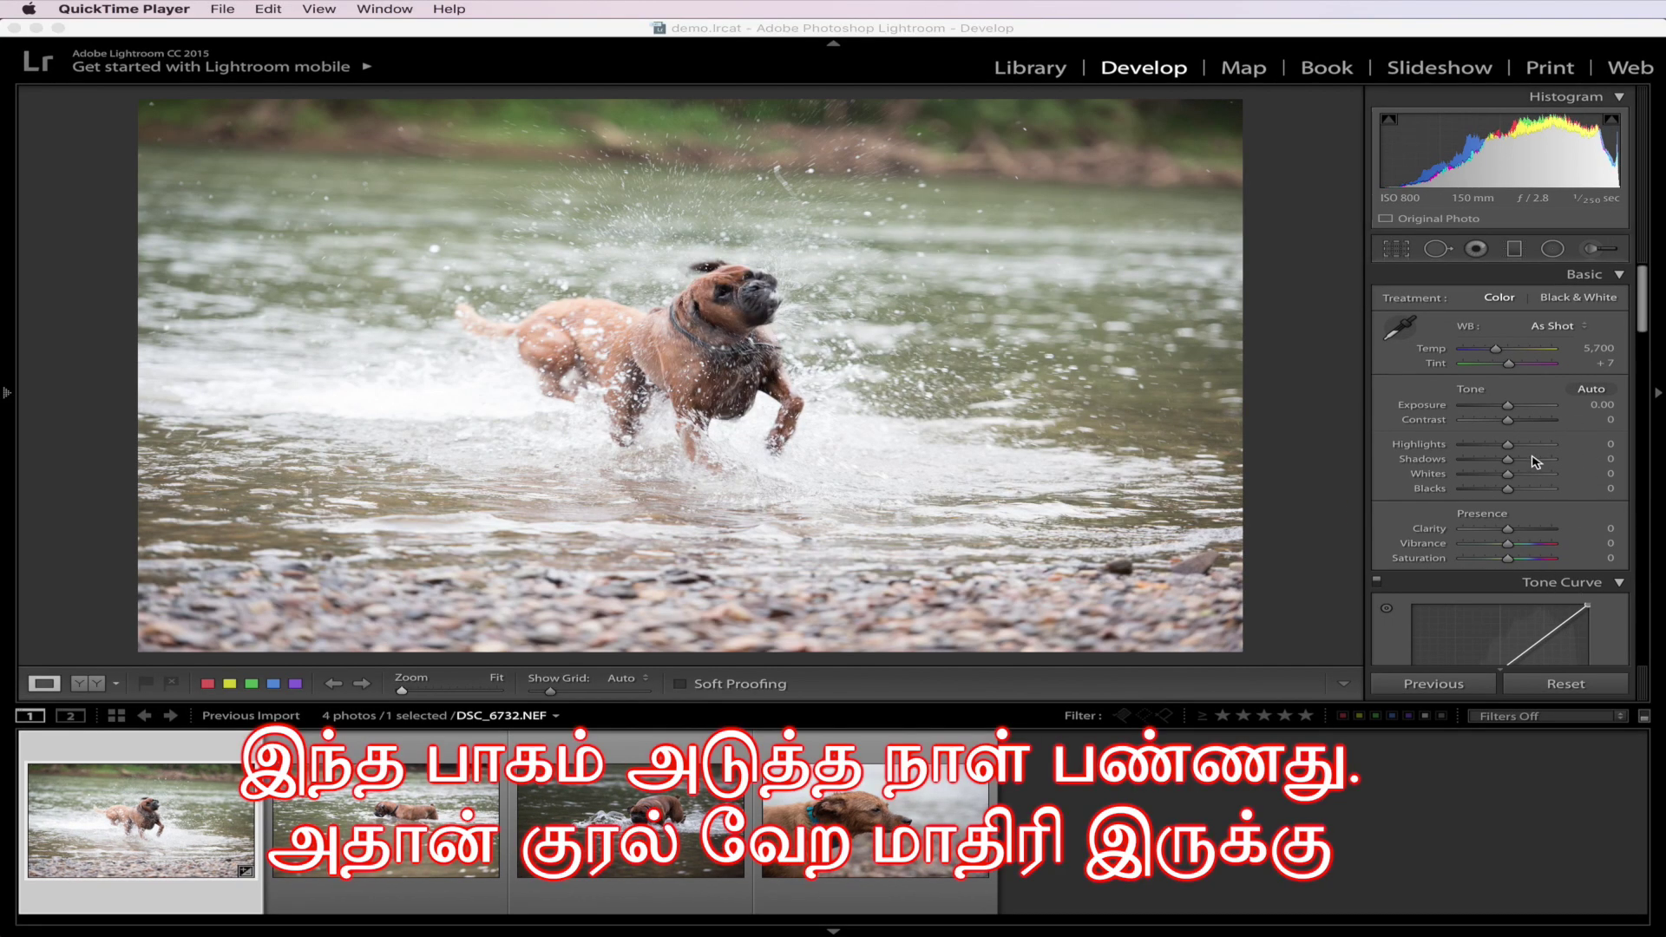
# - Activate Crop & Straighten on DSC_6732, at Original aspect and 0.00 angle
pyautogui.scroll(-15, 1542, 520)
pyautogui.scroll(-3, 1535, 461)
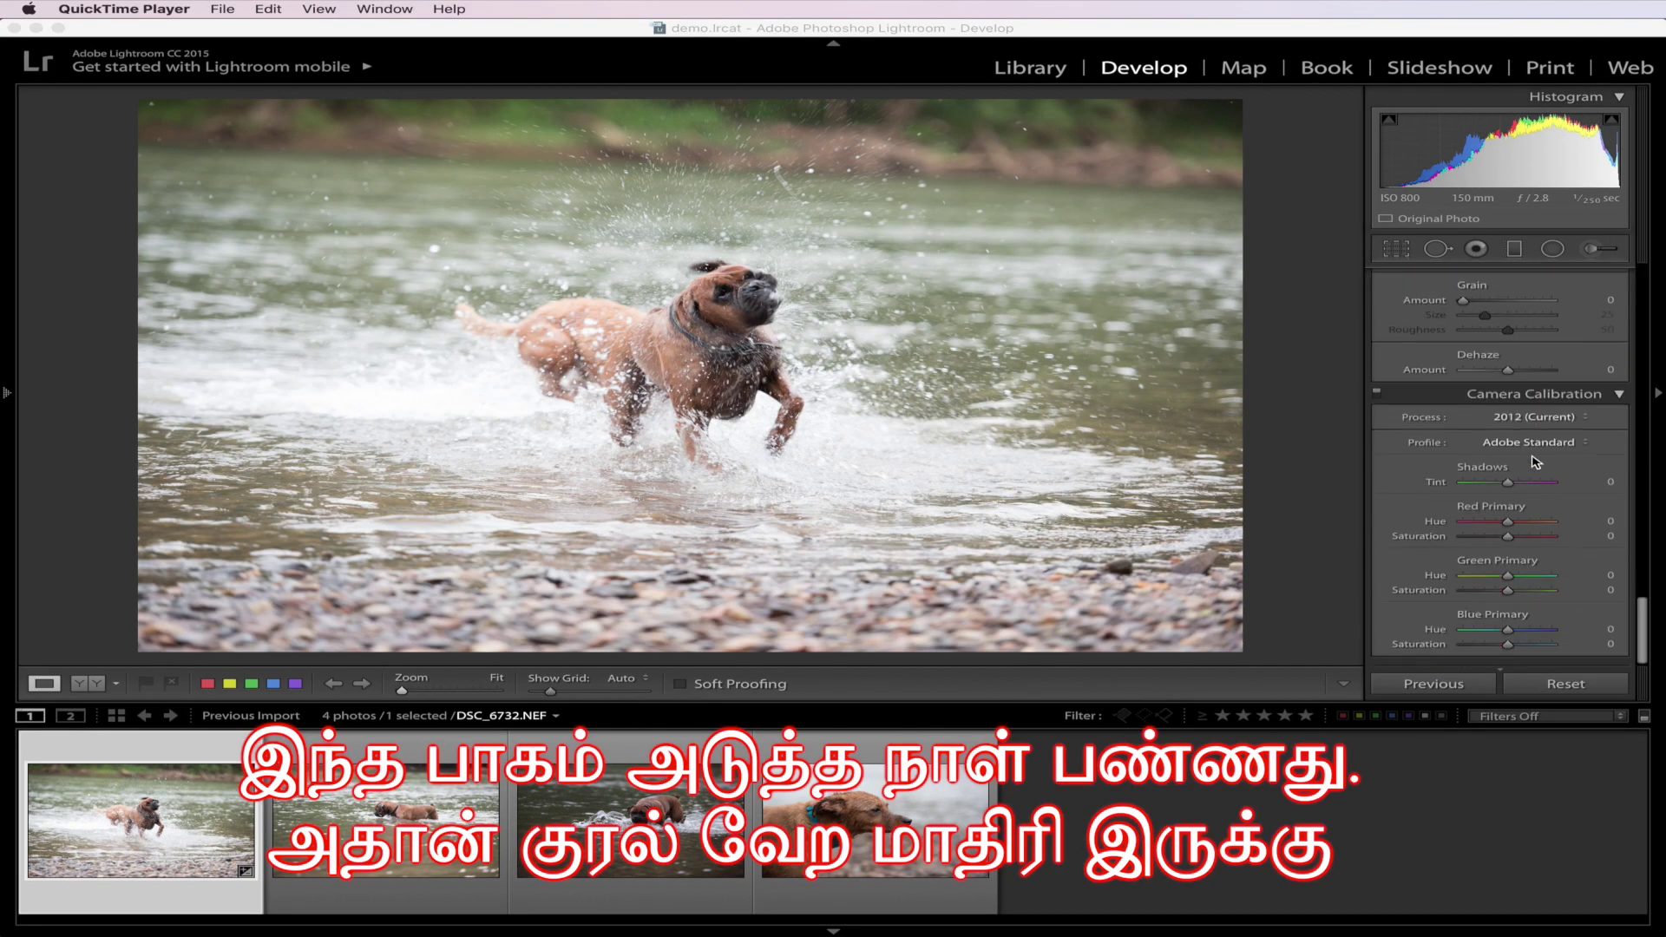
pyautogui.scroll(20, 1527, 462)
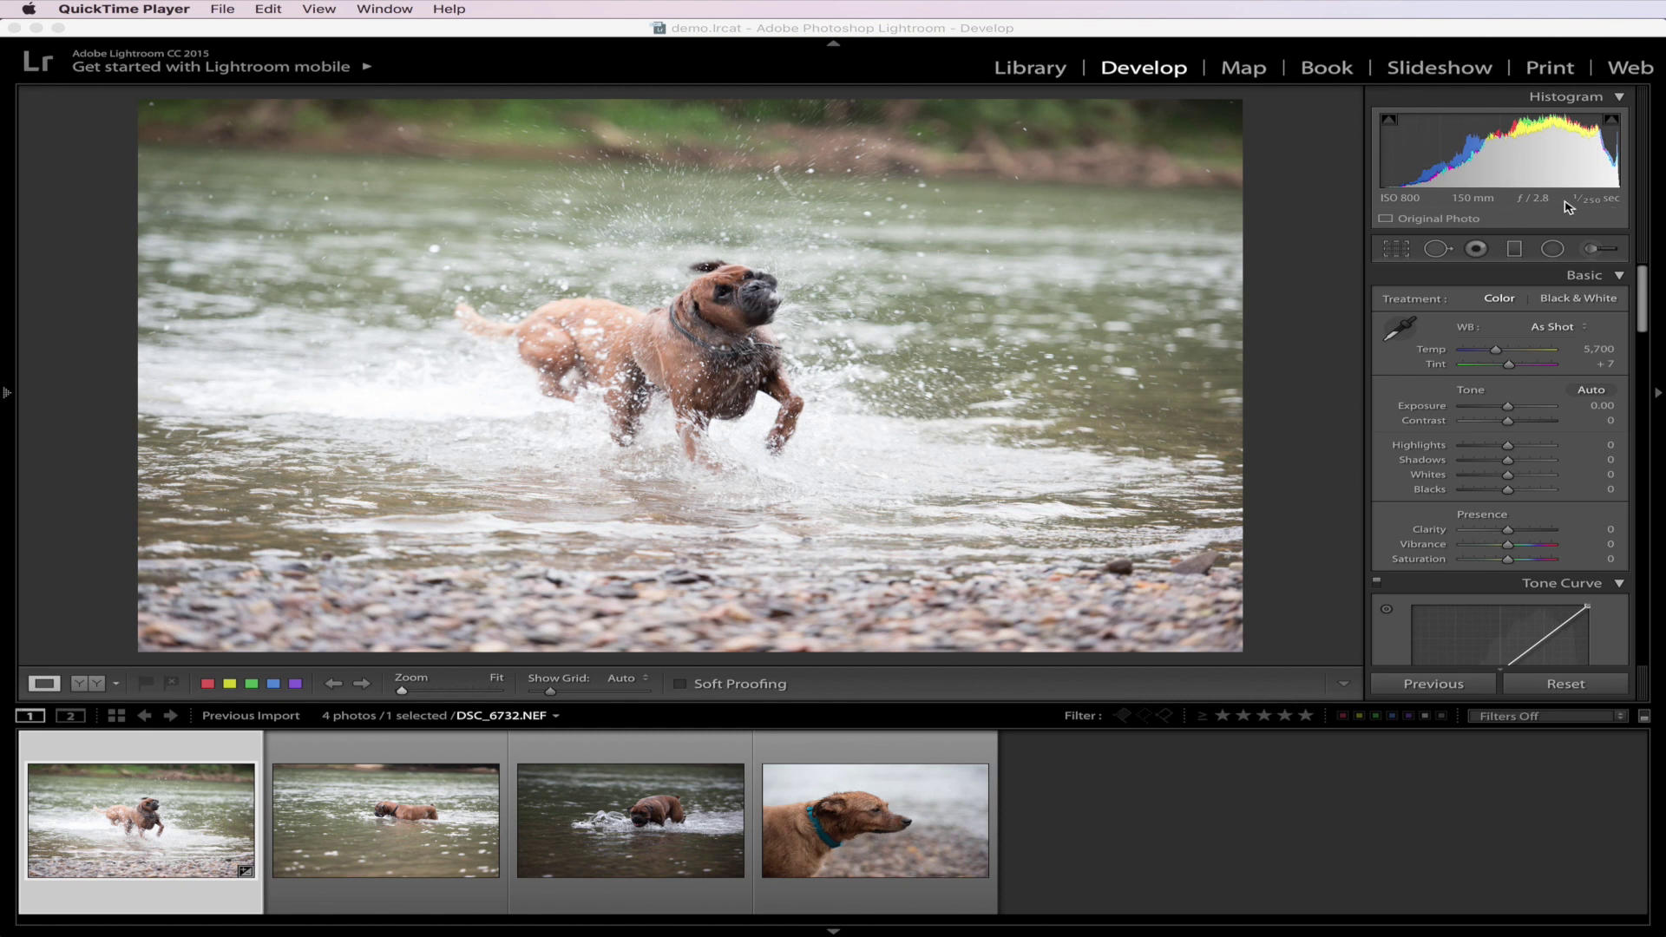
pyautogui.click(1386, 247)
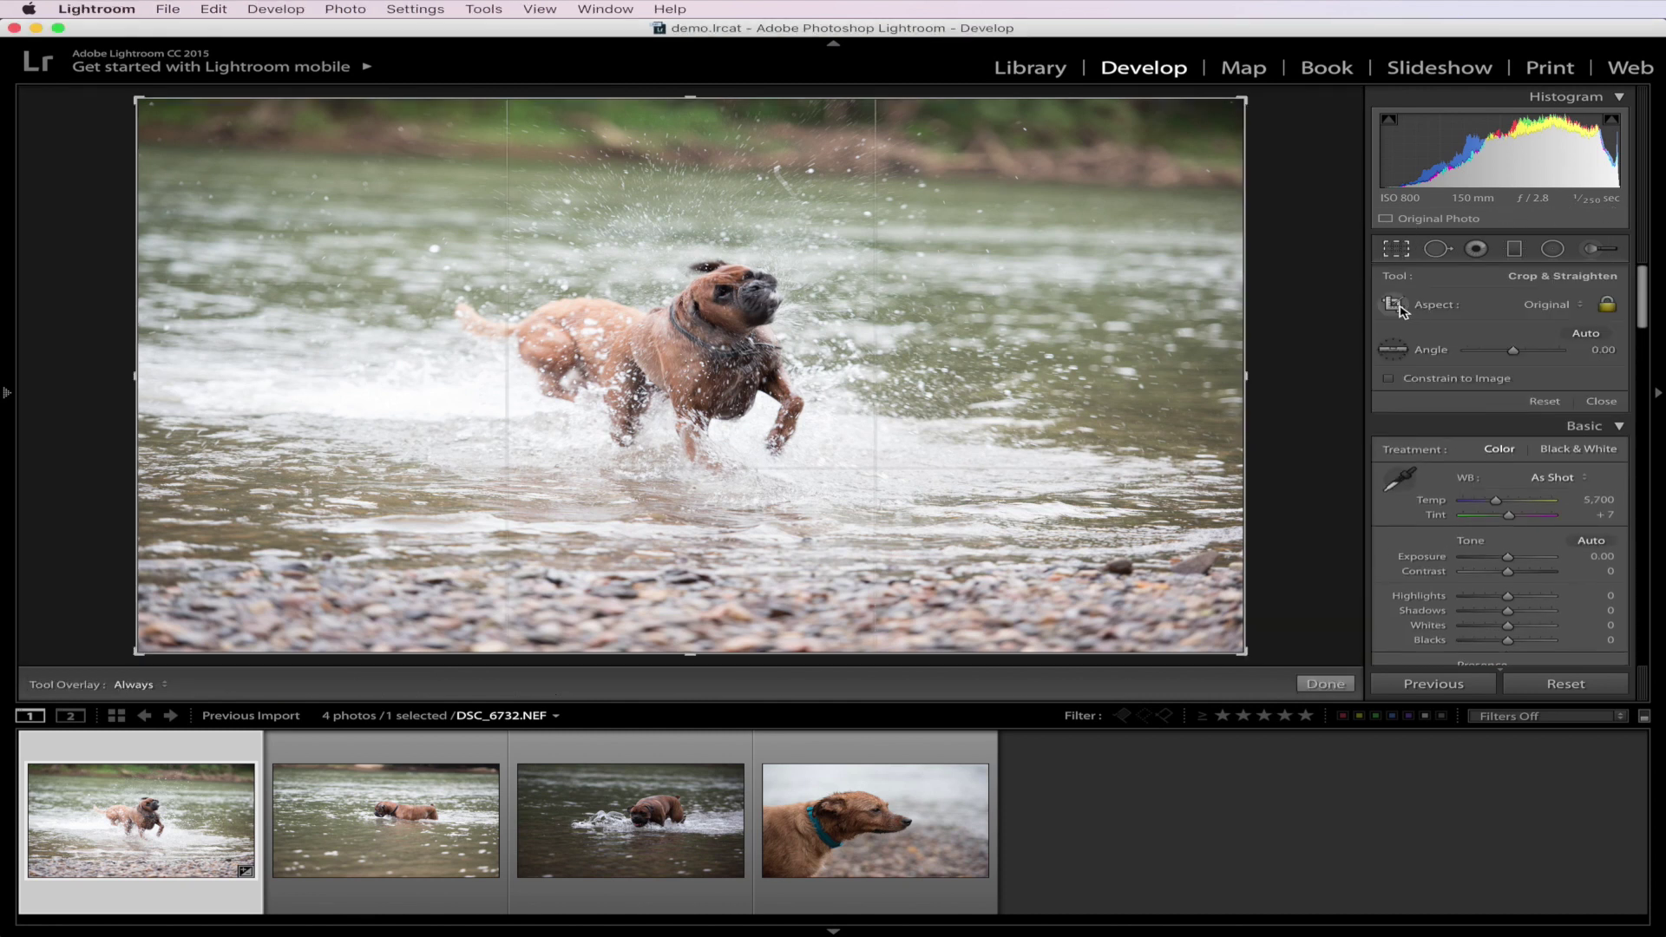
pyautogui.click(1550, 305)
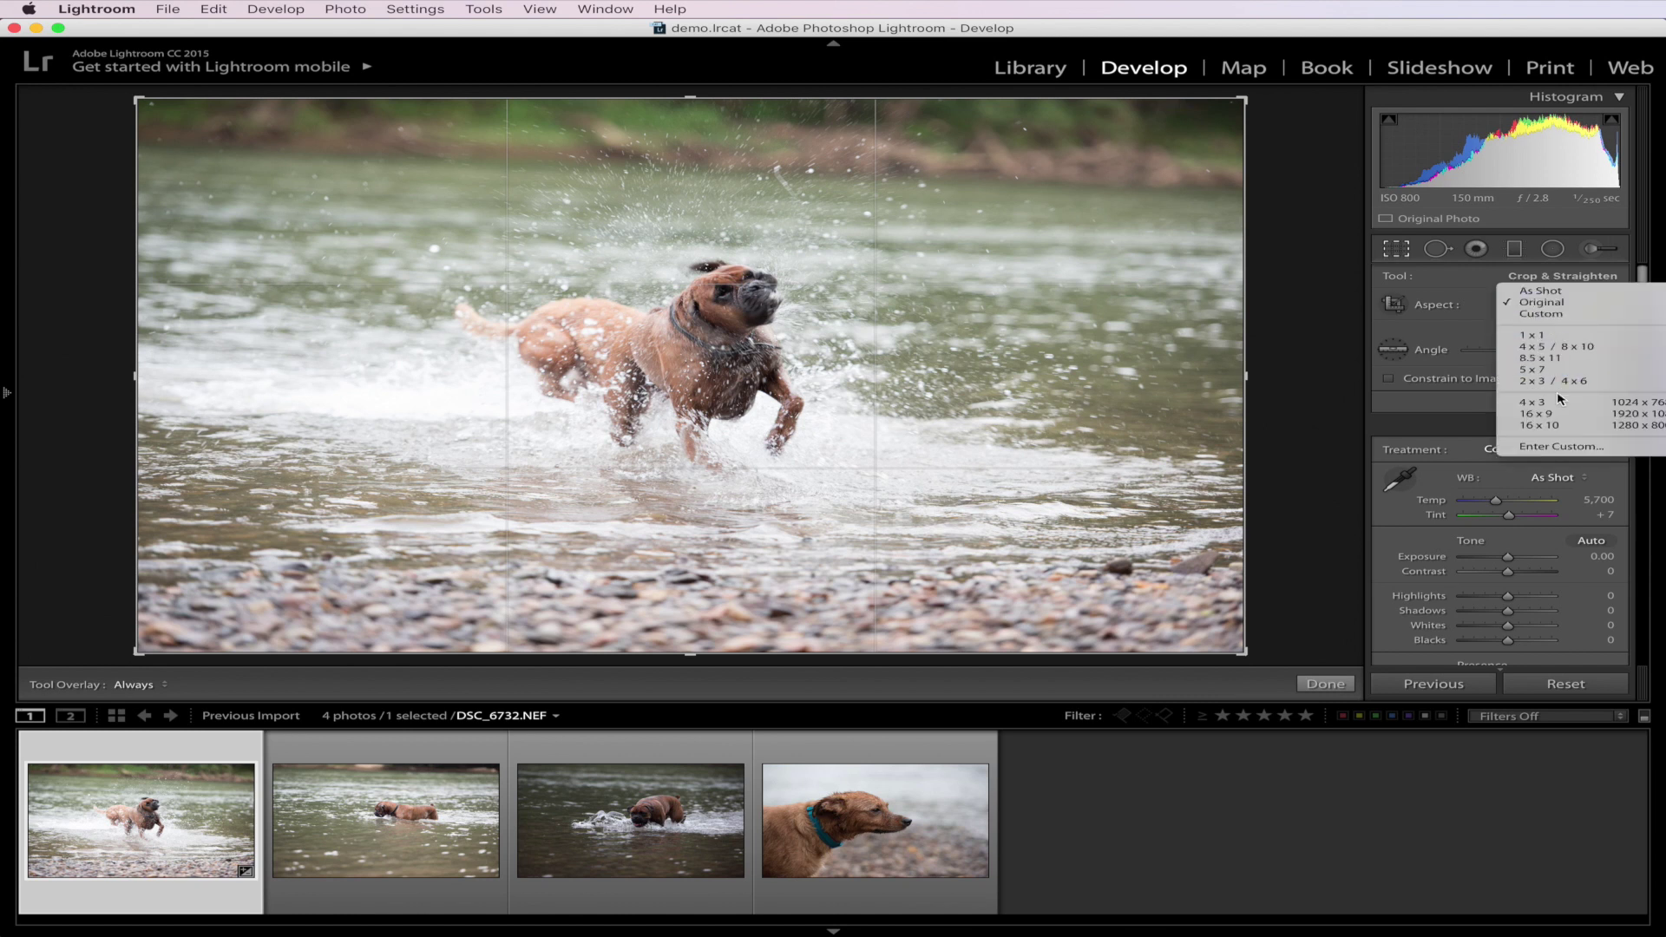
pyautogui.click(1471, 309)
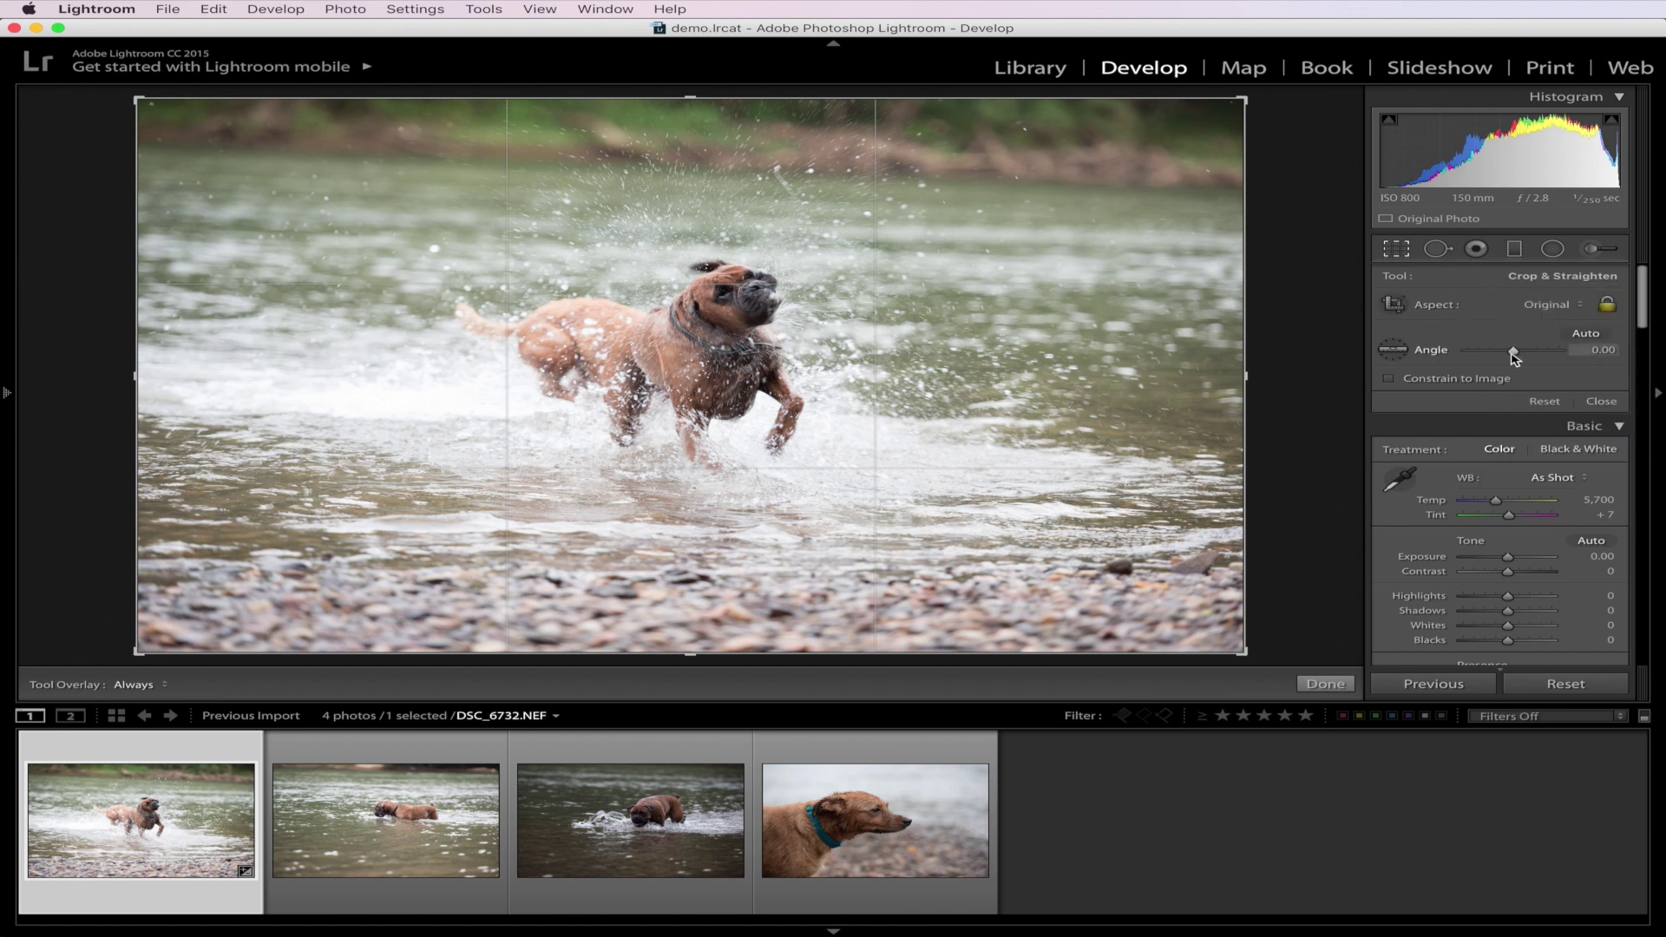
pyautogui.click(1396, 250)
pyautogui.click(1436, 251)
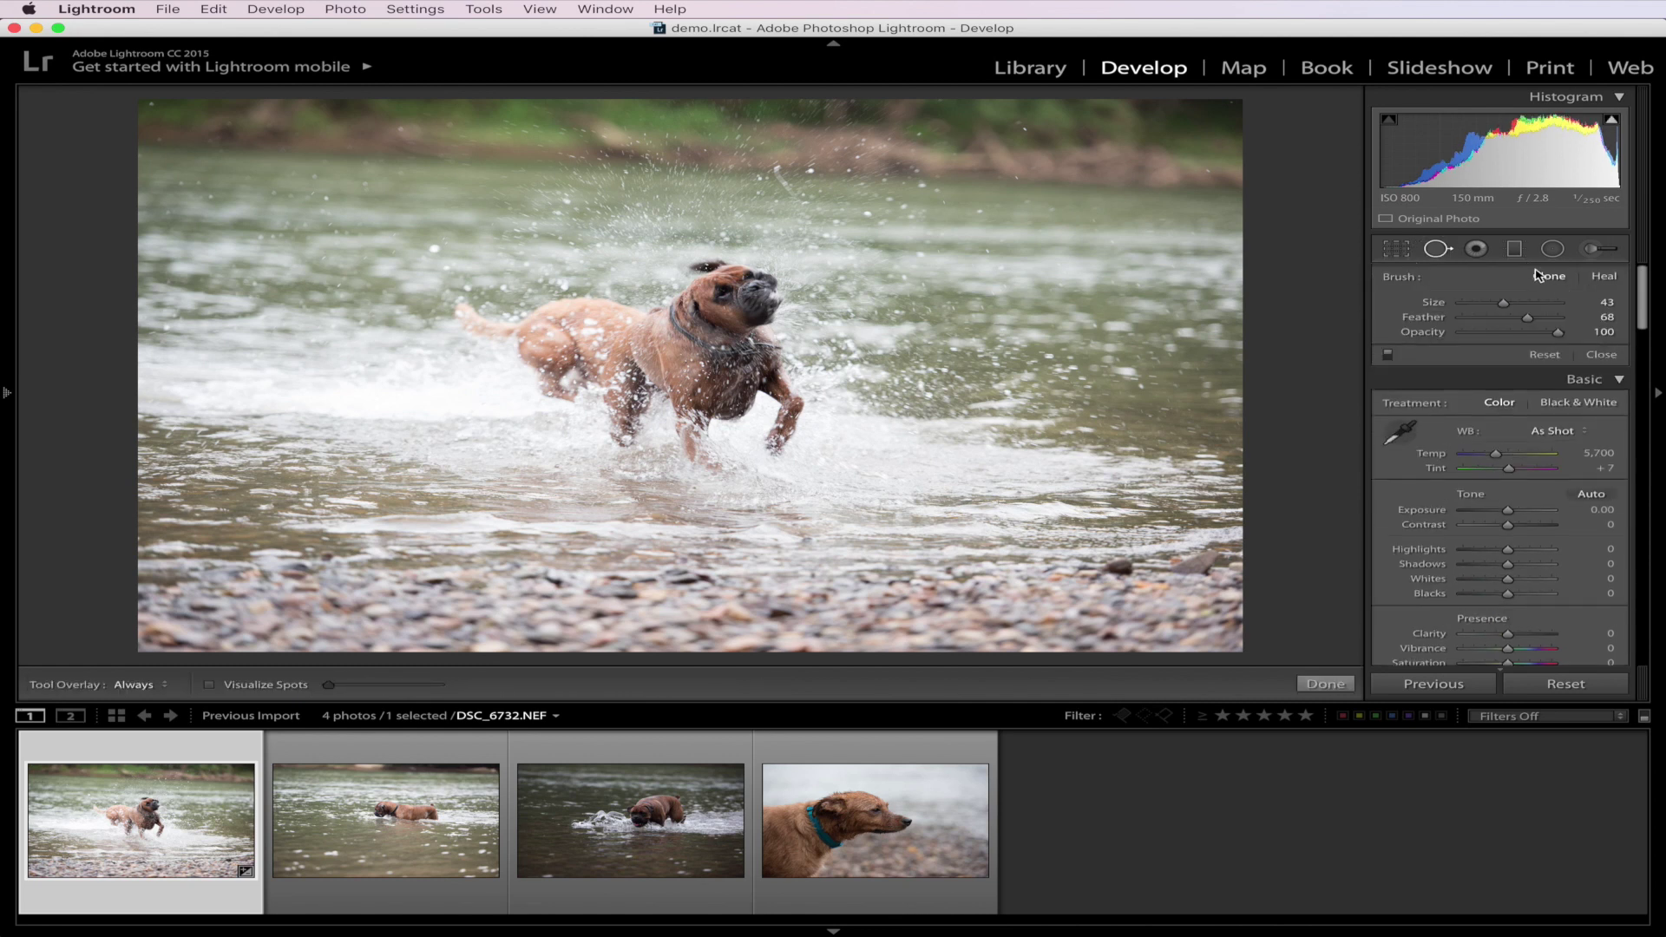
pyautogui.click(1441, 252)
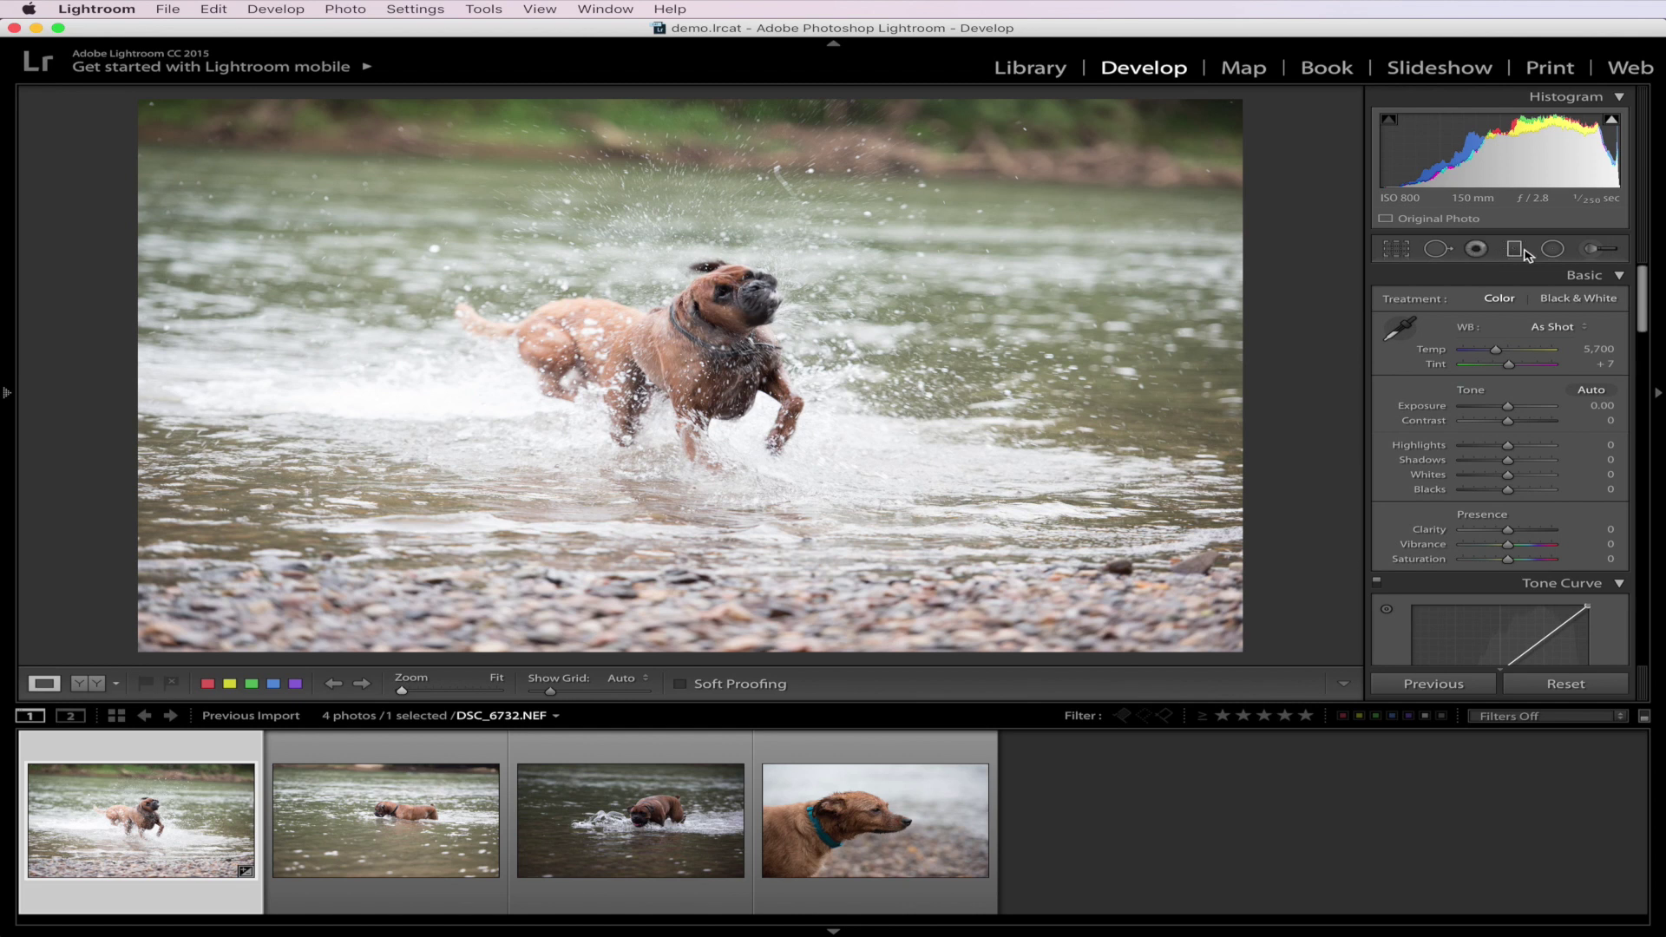
pyautogui.click(1552, 251)
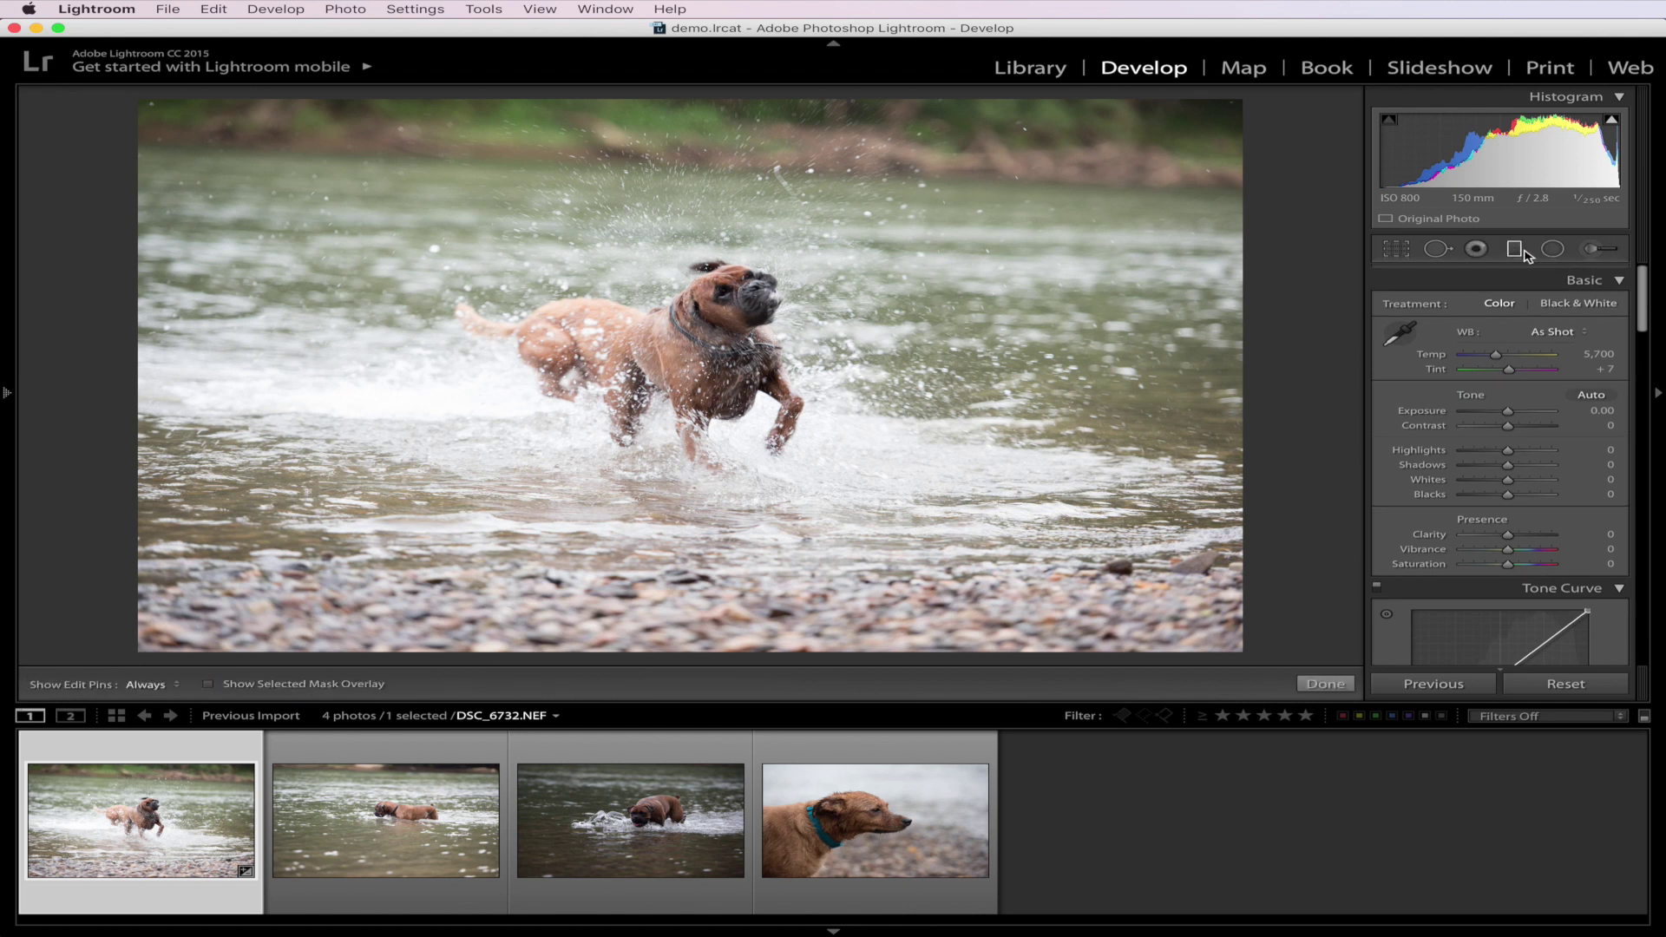
pyautogui.click(1584, 252)
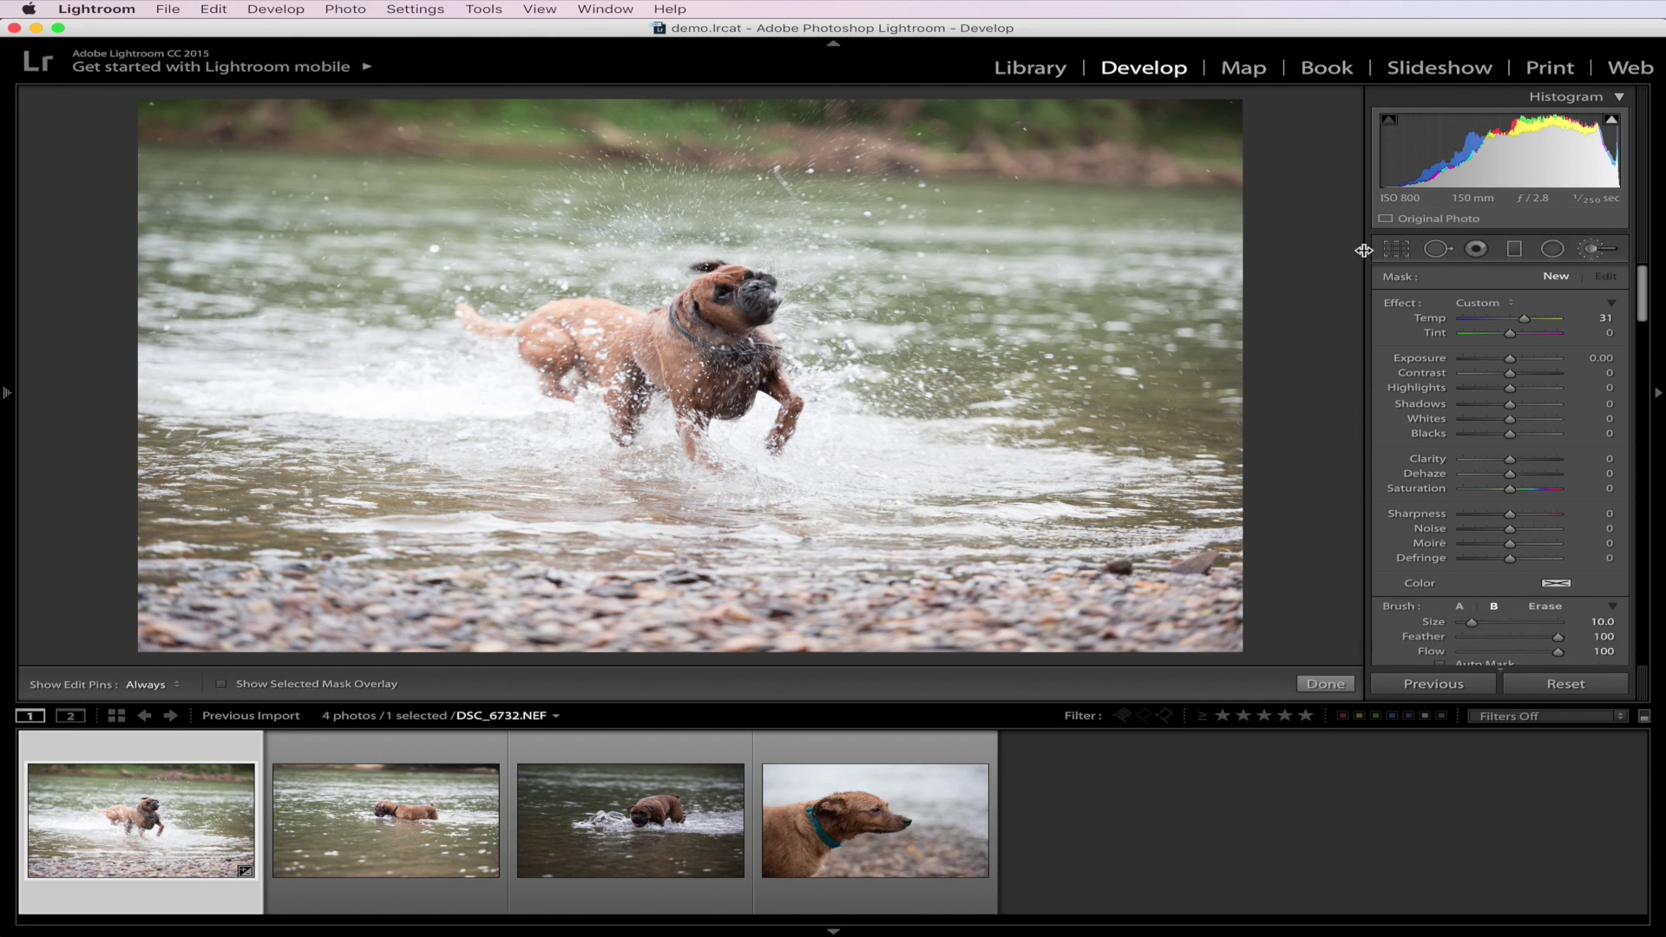
pyautogui.click(1584, 252)
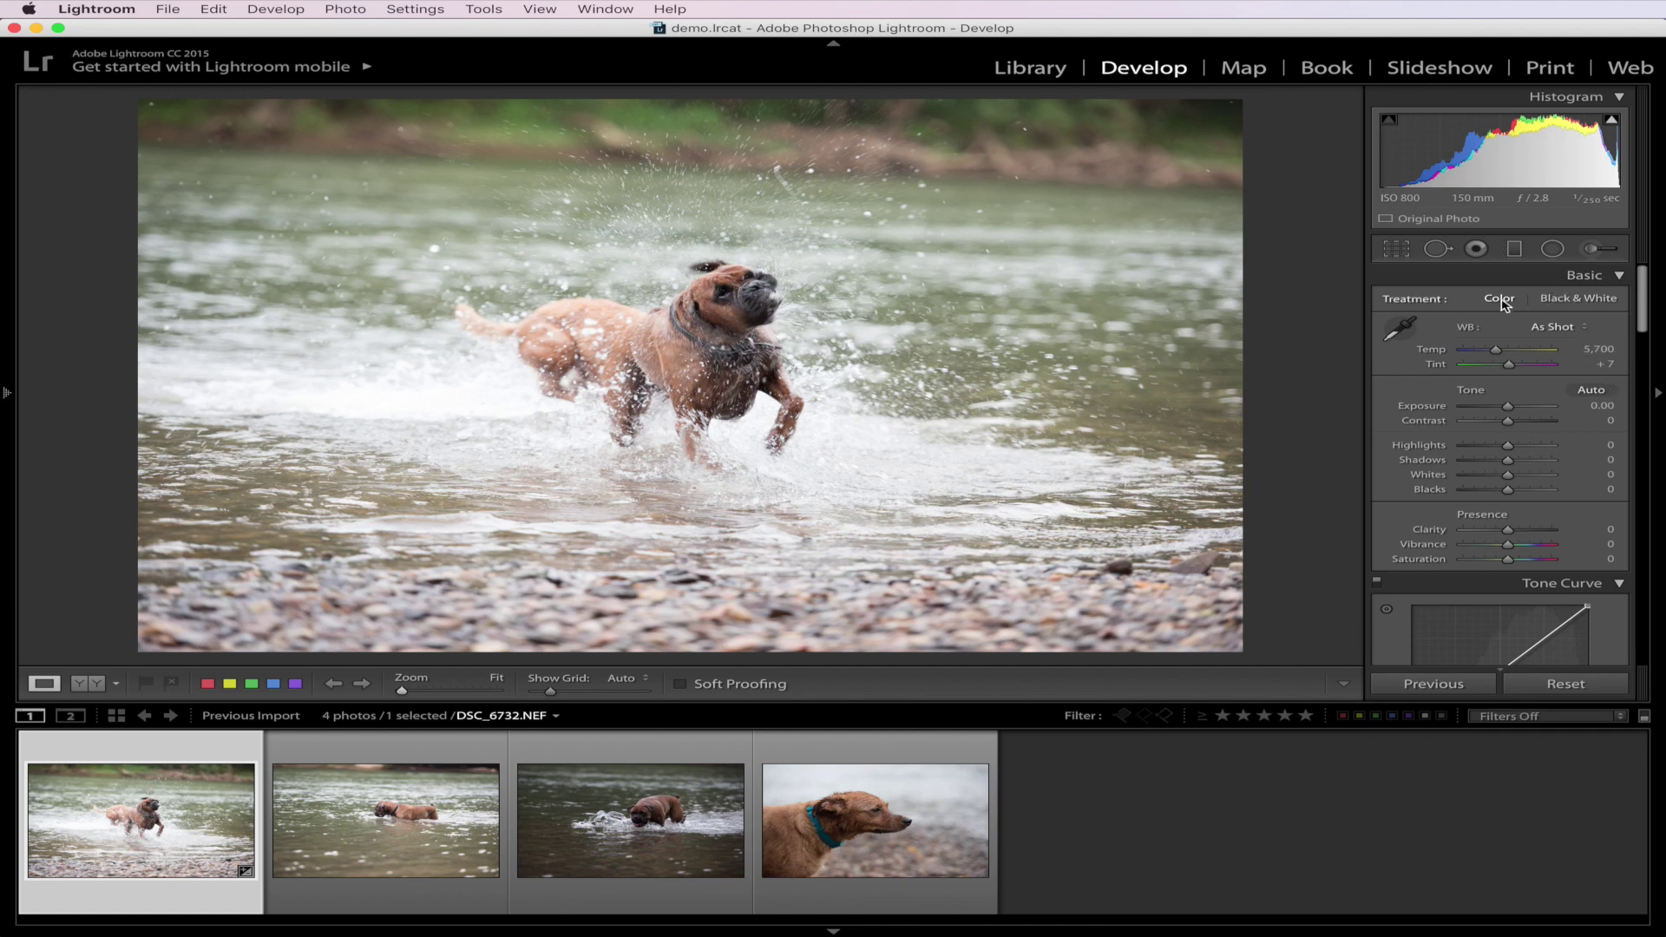
pyautogui.click(1581, 299)
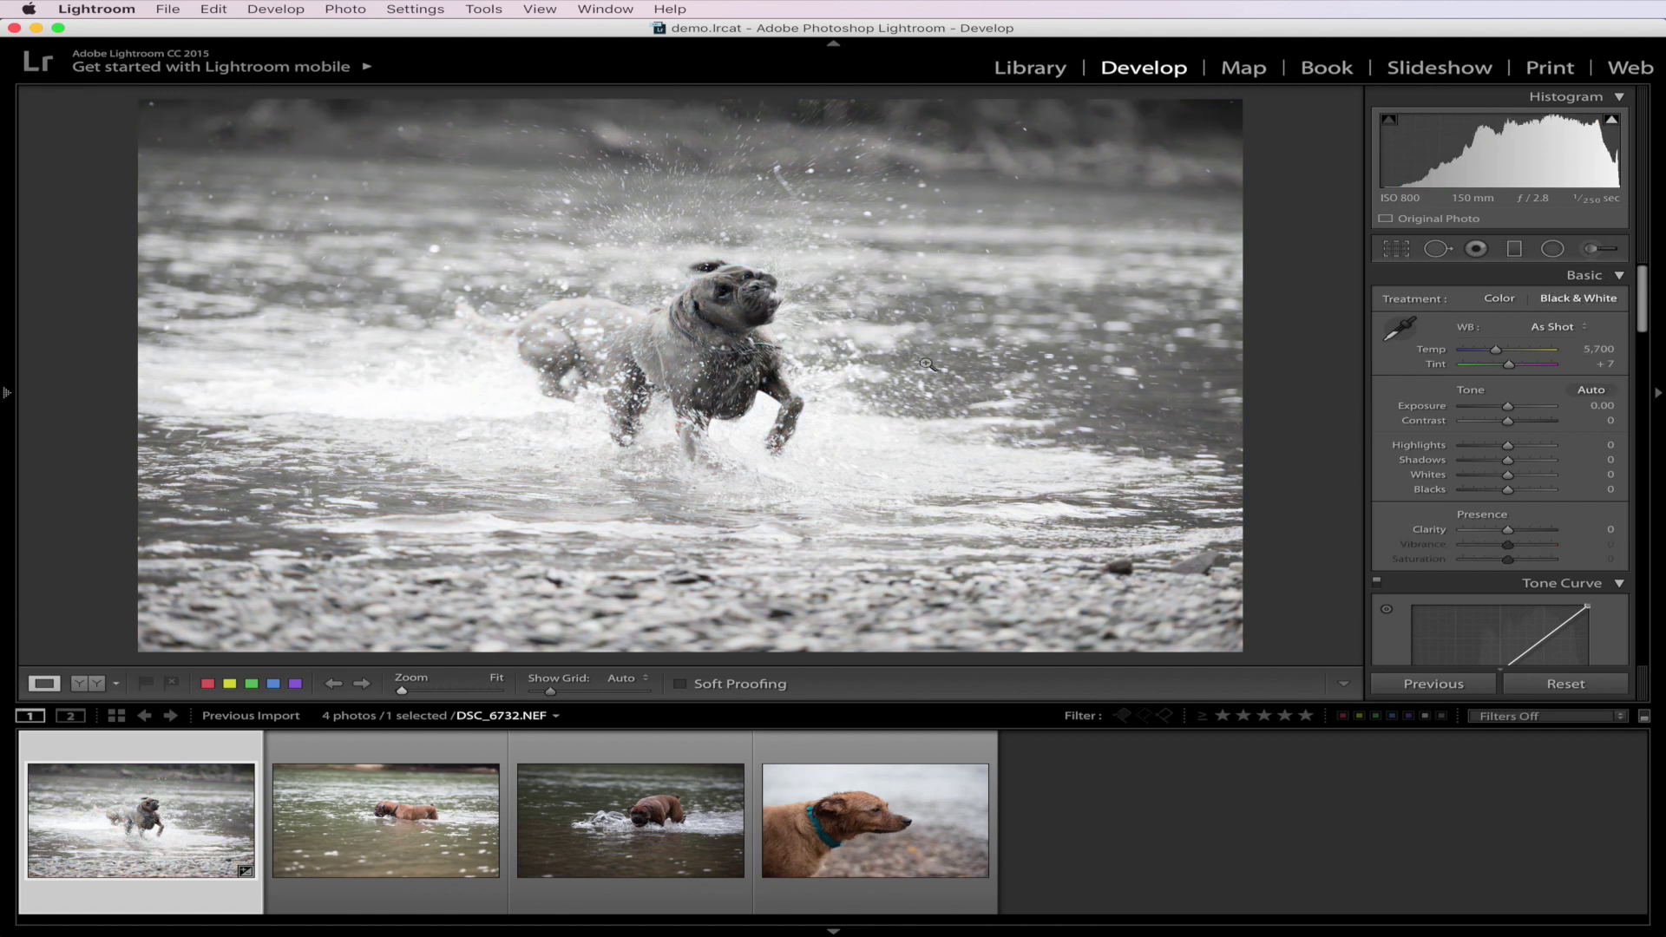
pyautogui.click(1499, 299)
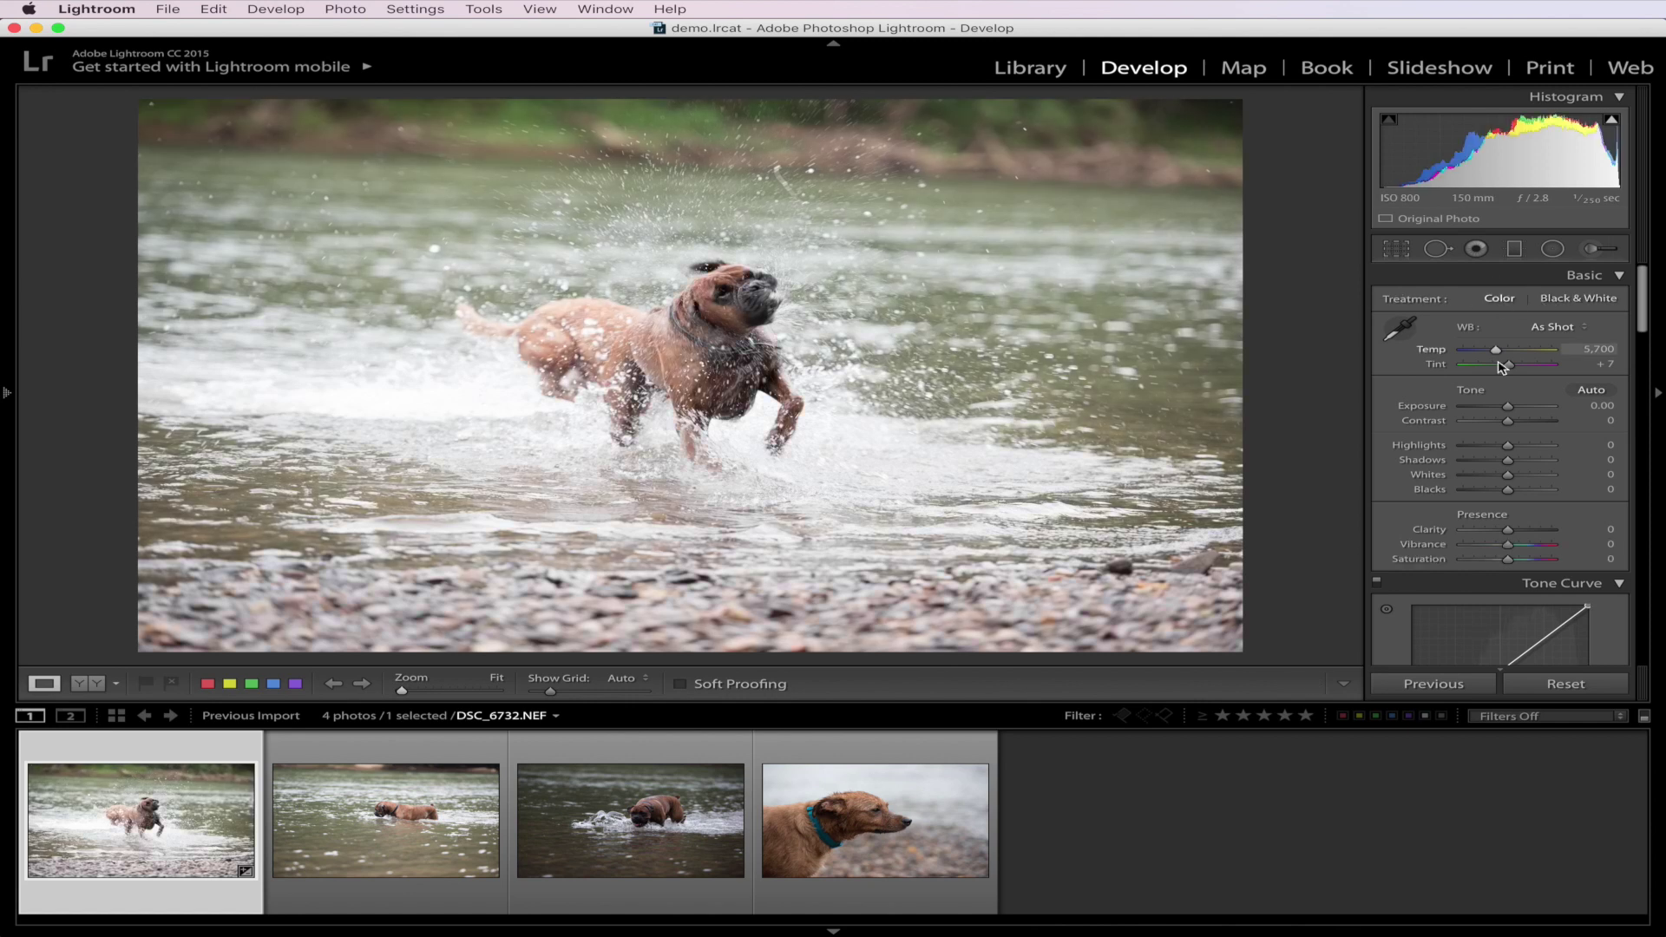
pyautogui.click(1540, 332)
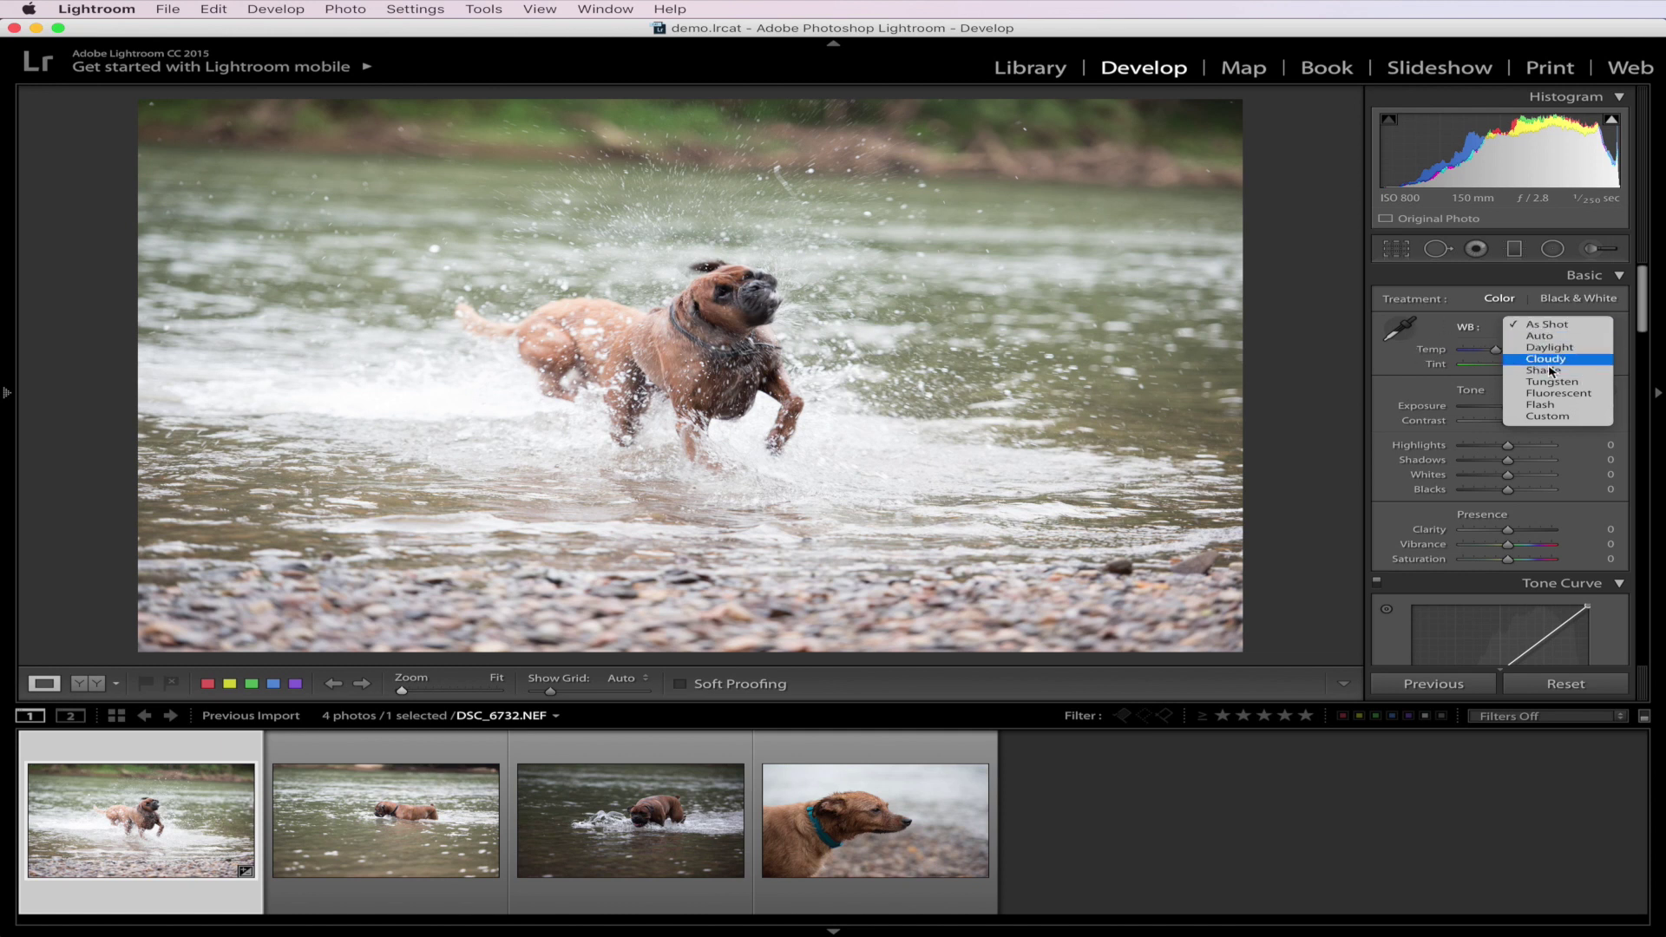
pyautogui.click(1527, 328)
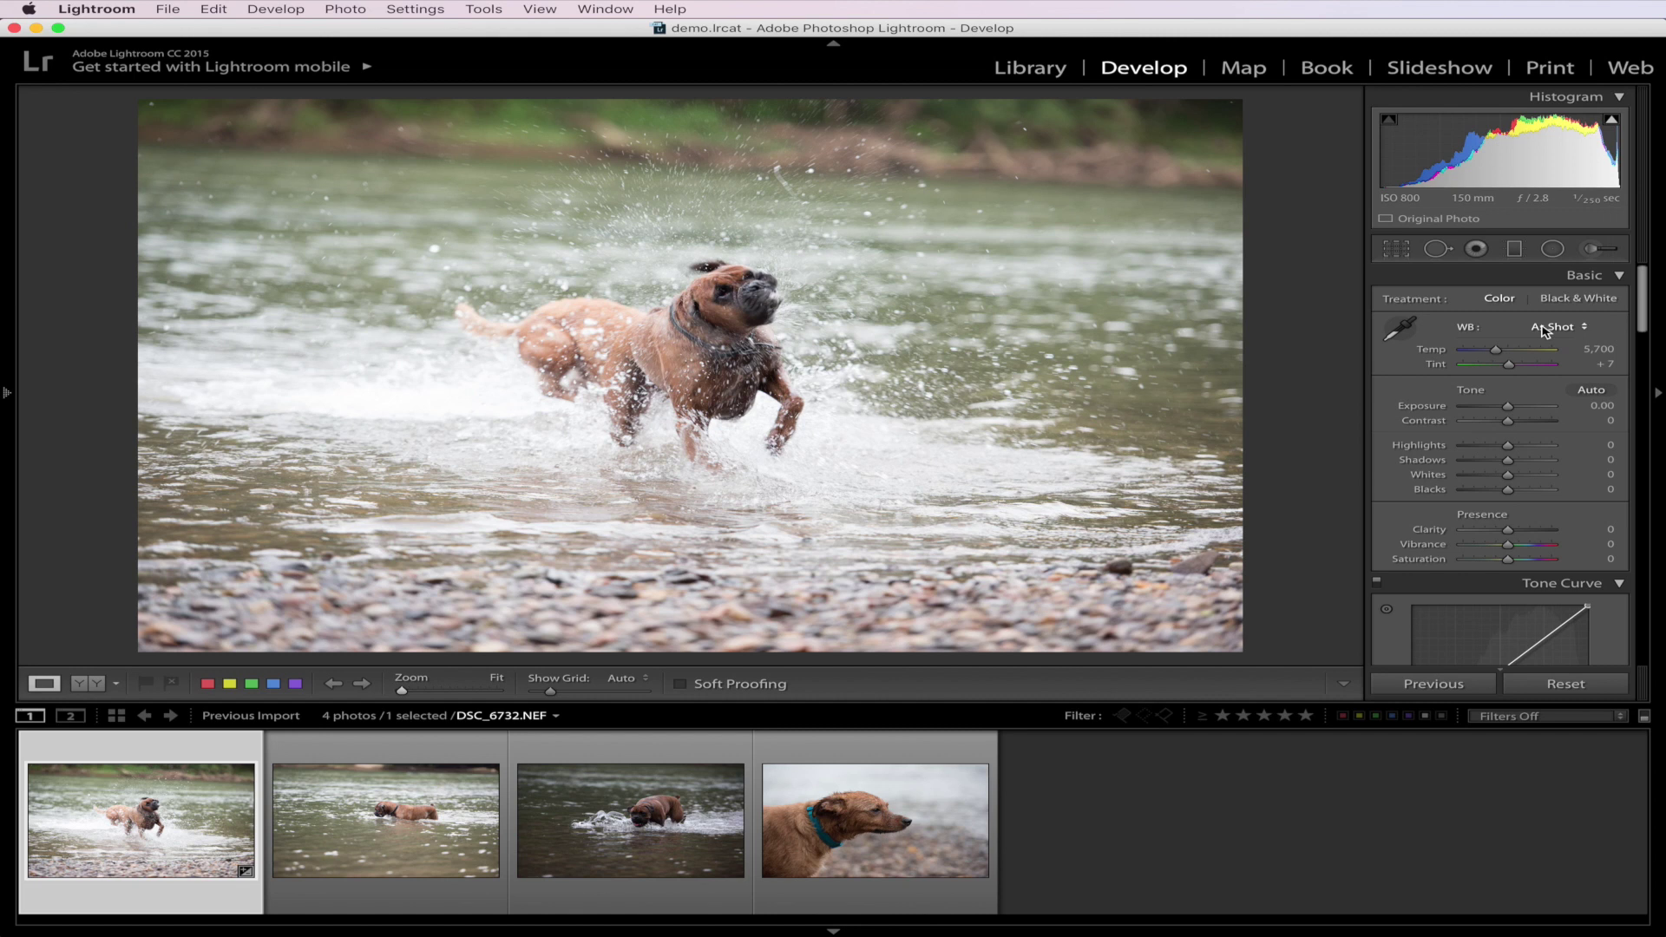
pyautogui.click(1543, 331)
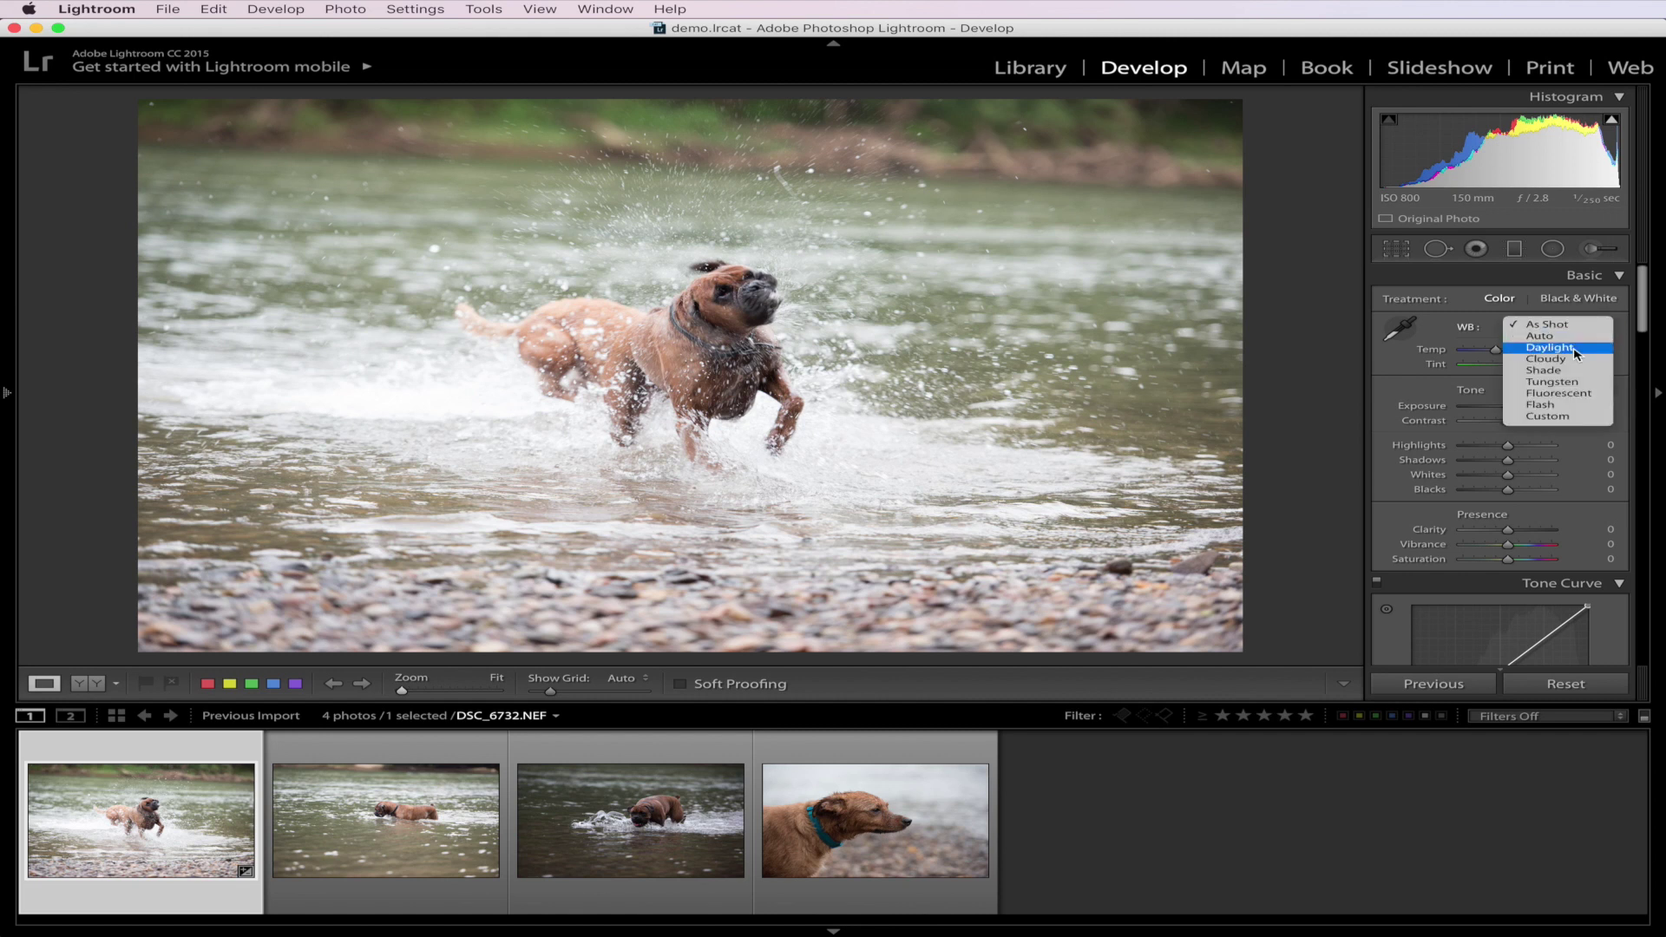
pyautogui.click(1465, 331)
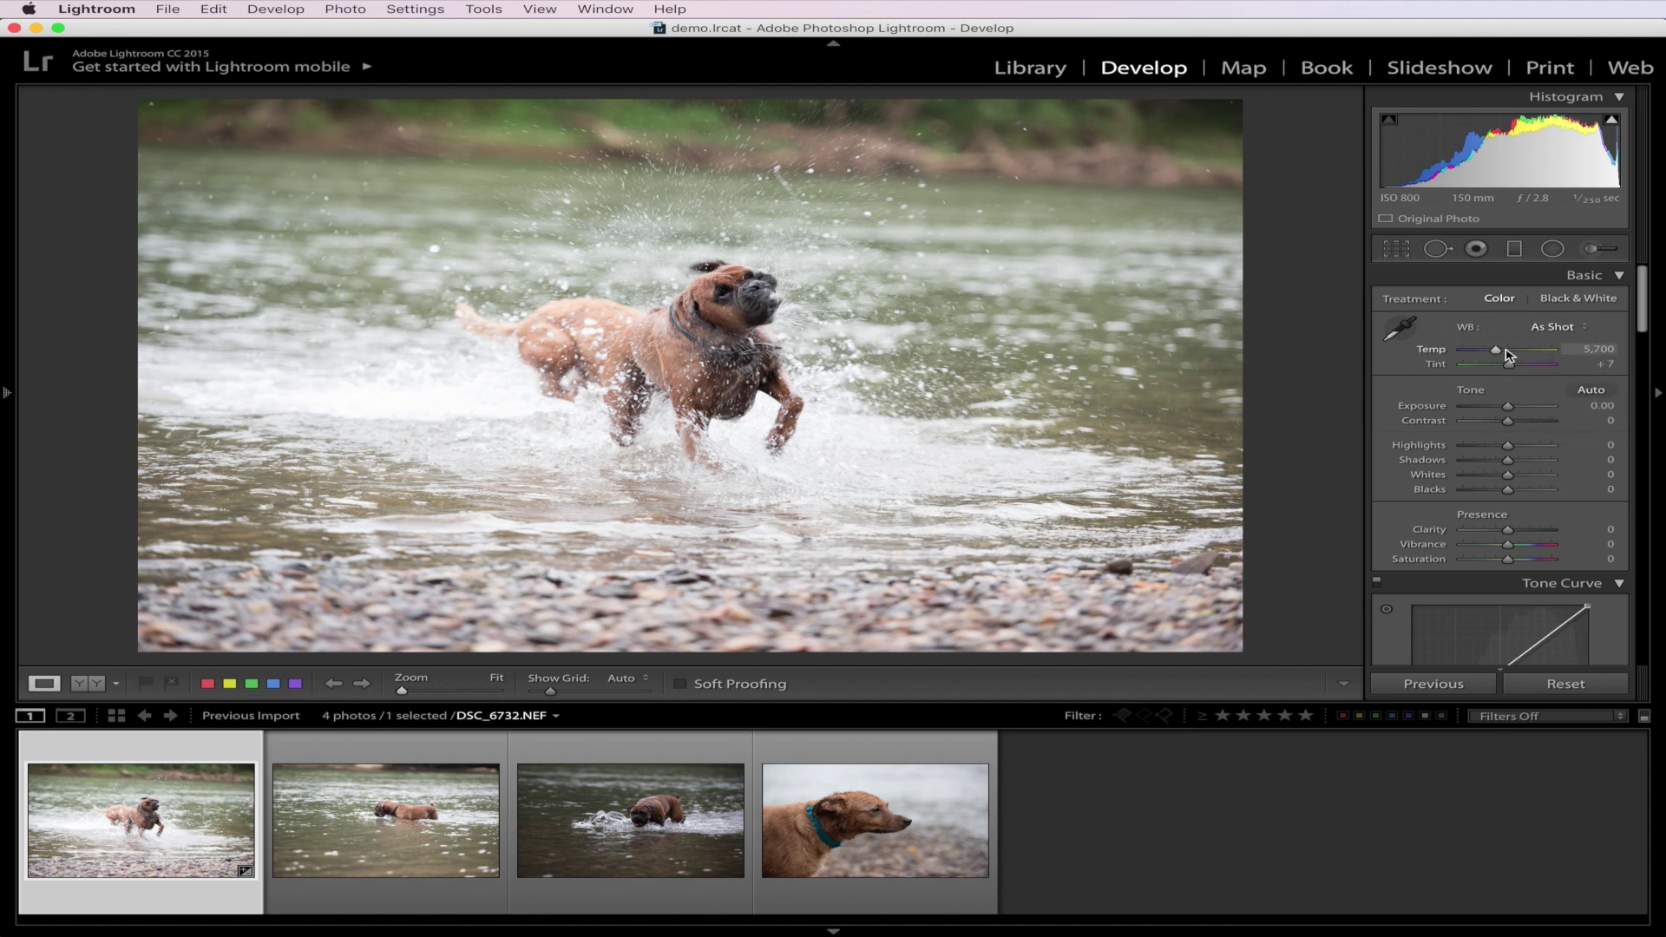
pyautogui.moveTo(1504, 355)
pyautogui.mouseDown()
pyautogui.moveTo(1536, 349)
pyautogui.moveTo(1479, 349)
pyautogui.moveTo(1528, 349)
pyautogui.moveTo(1502, 357)
pyautogui.mouseUp()
pyautogui.doubleClick(1427, 350)
pyautogui.moveTo(1508, 364); pyautogui.dragTo(1469, 364)
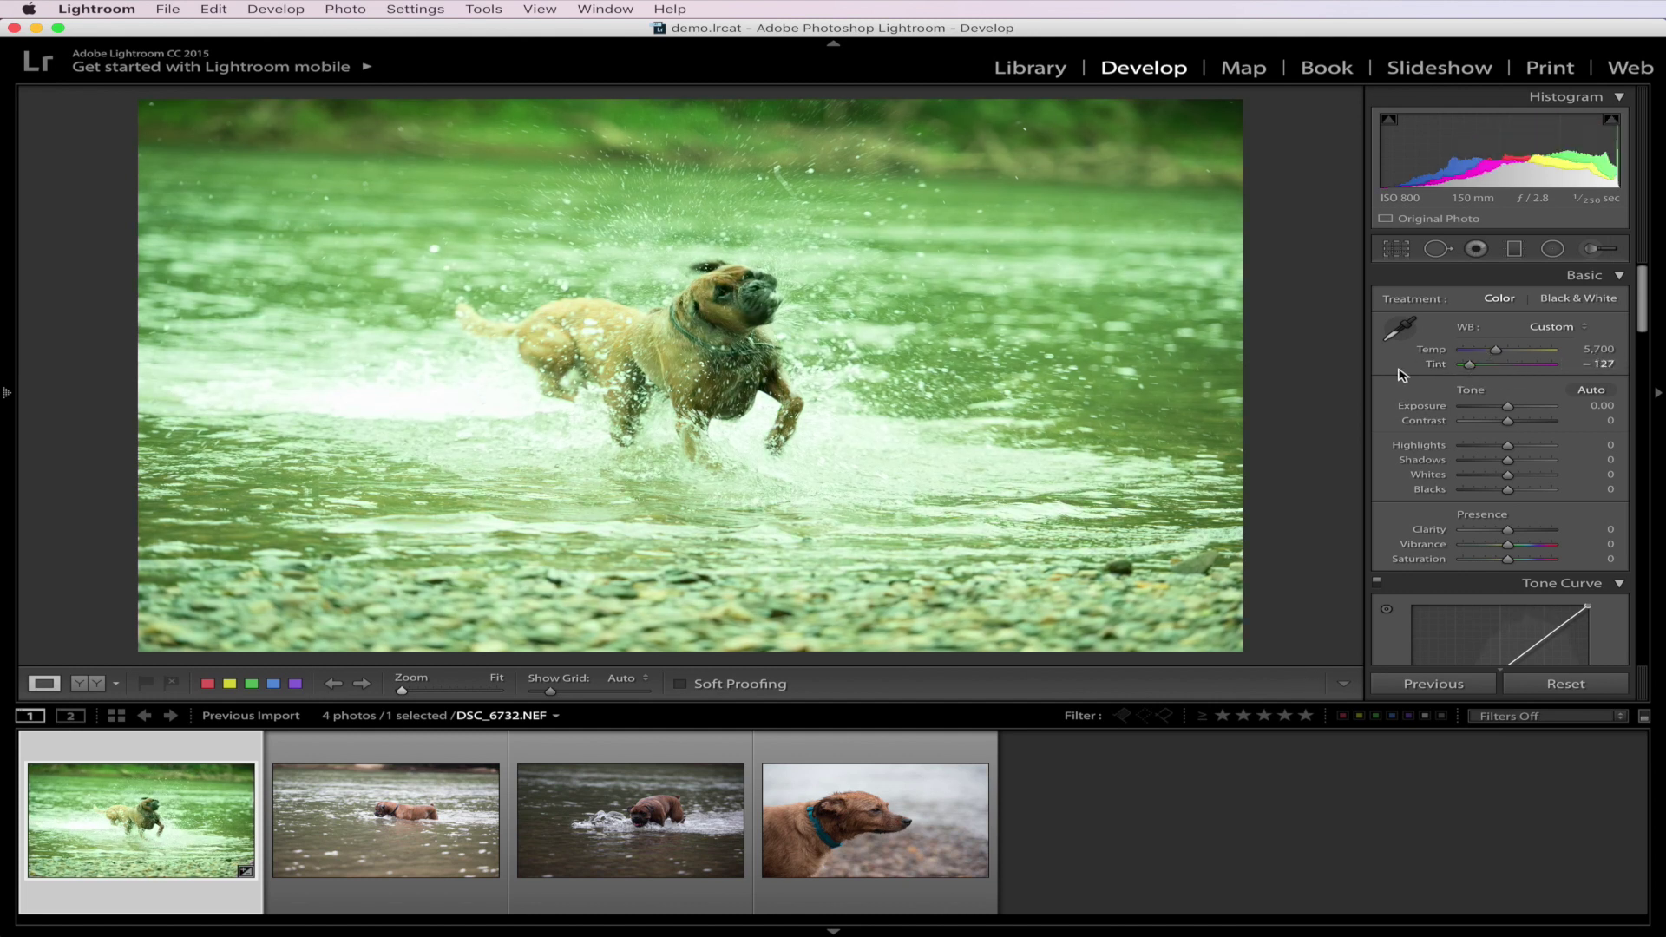
pyautogui.doubleClick(1434, 364)
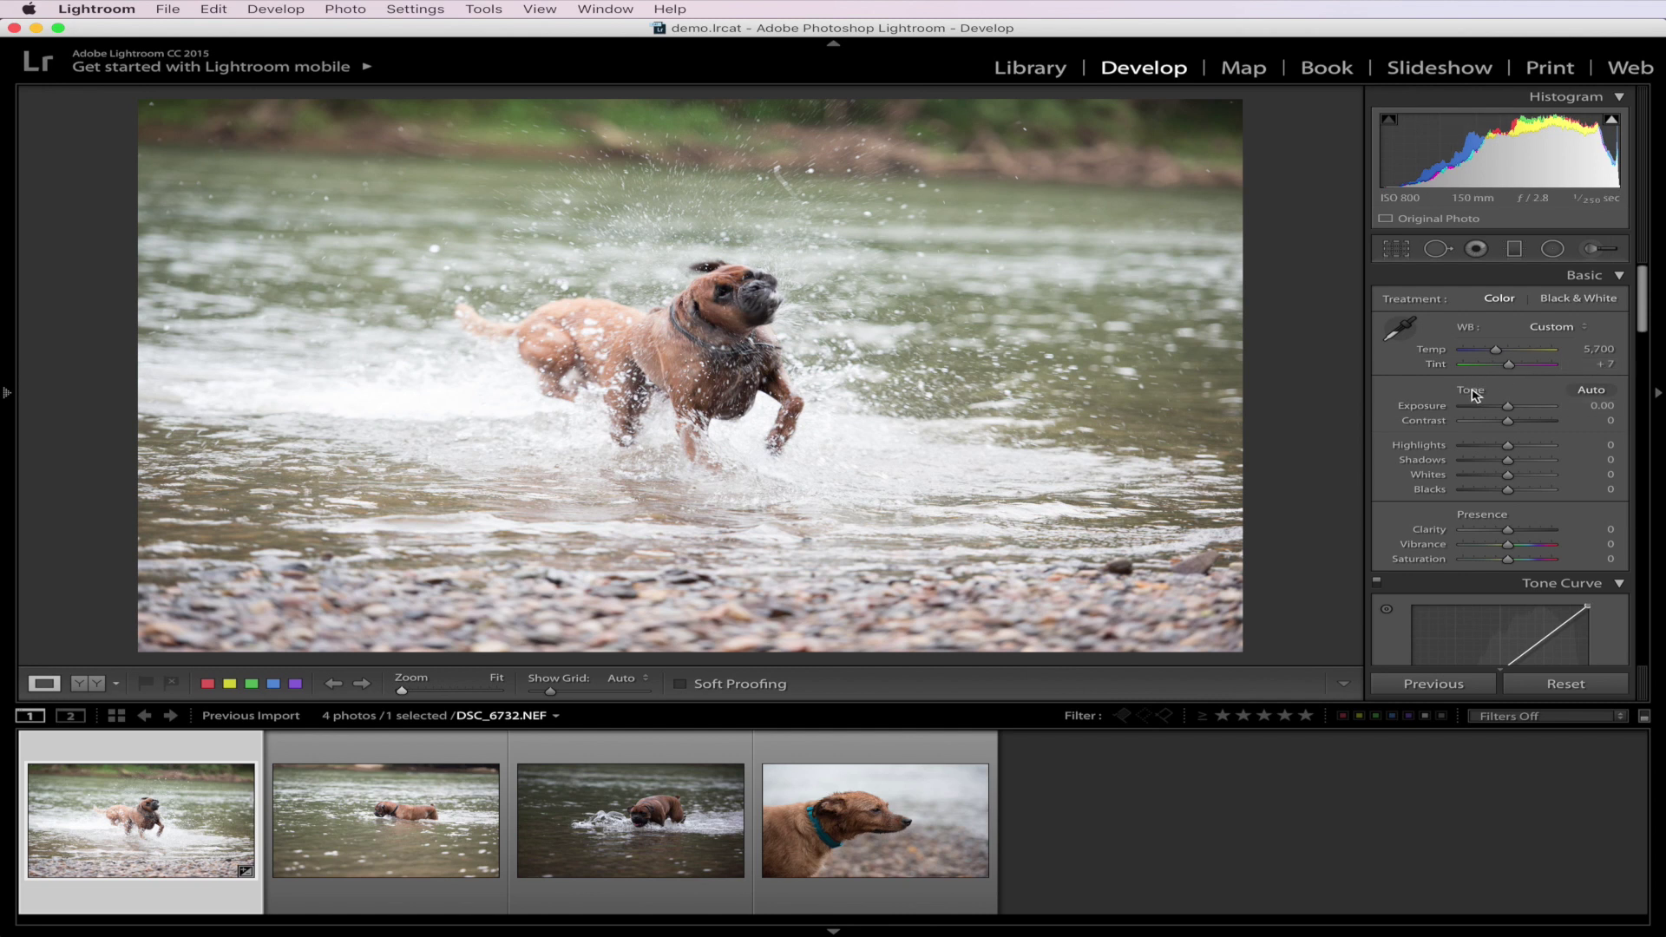
pyautogui.click(1578, 393)
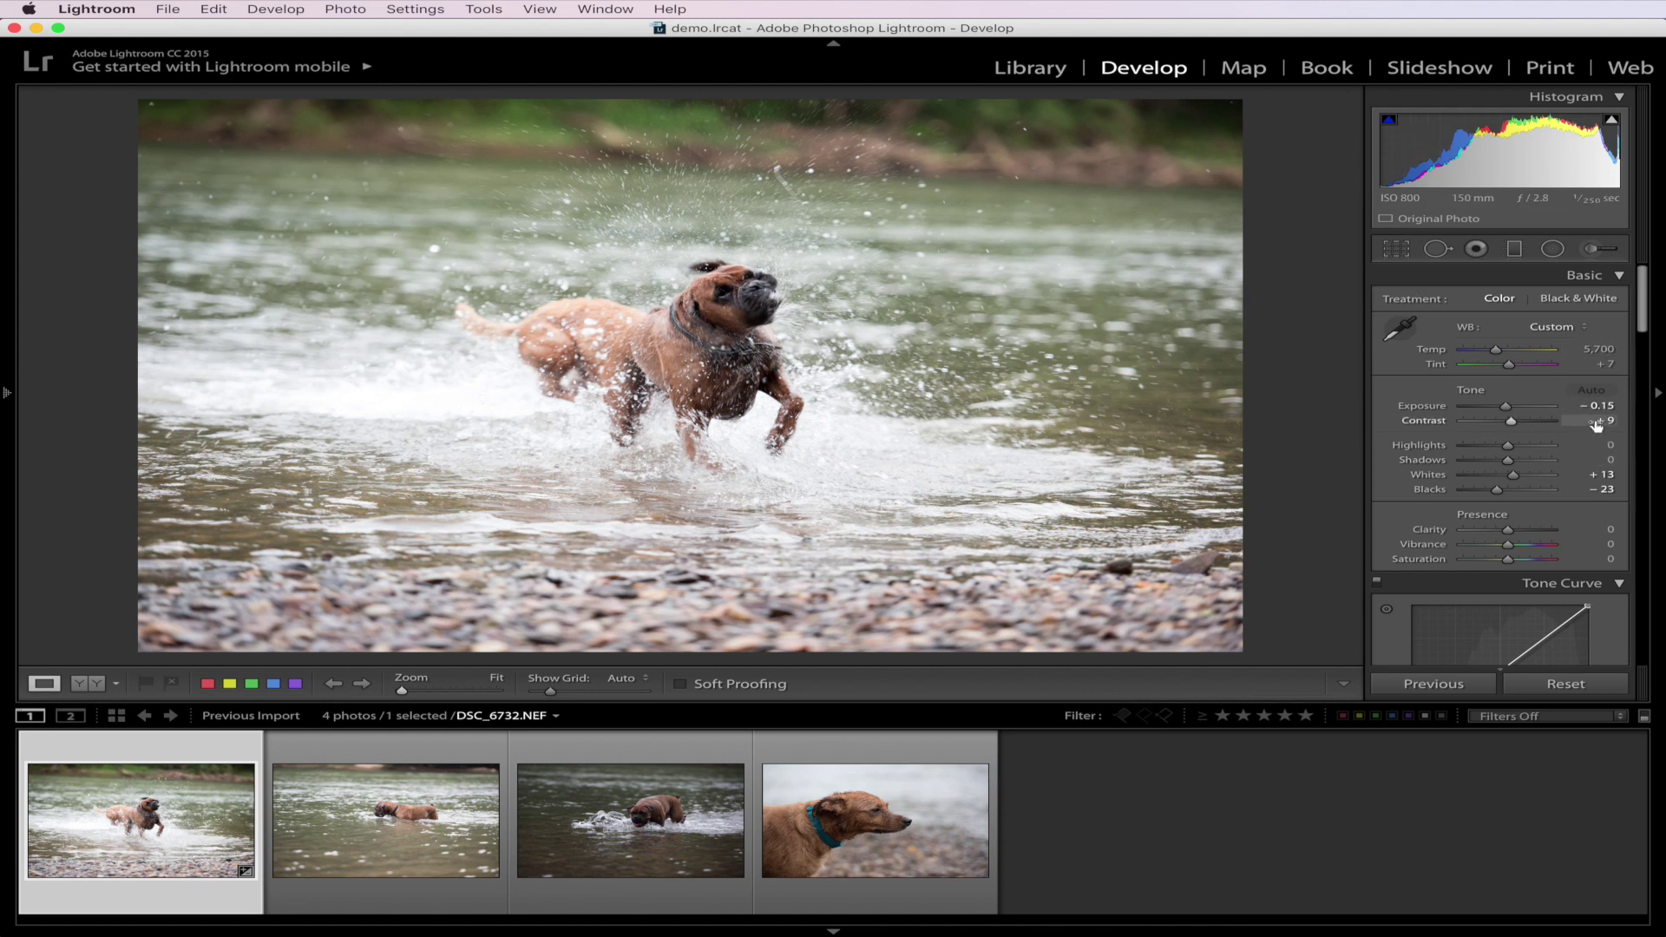
pyautogui.doubleClick(1482, 394)
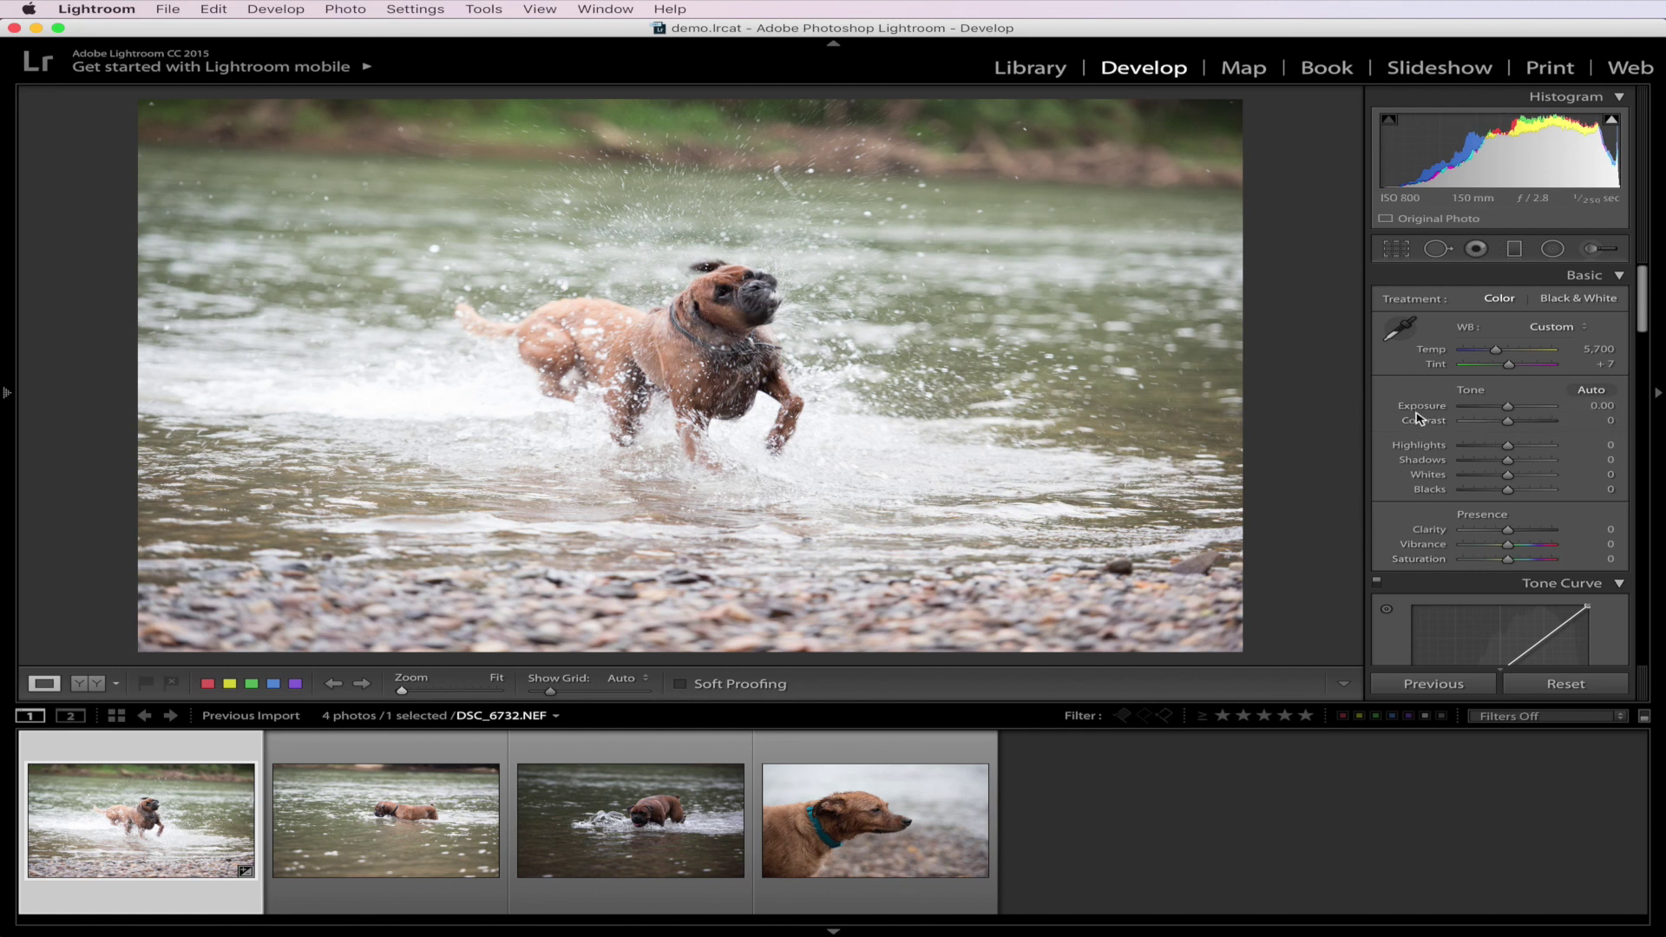
pyautogui.scroll(-5, 1424, 460)
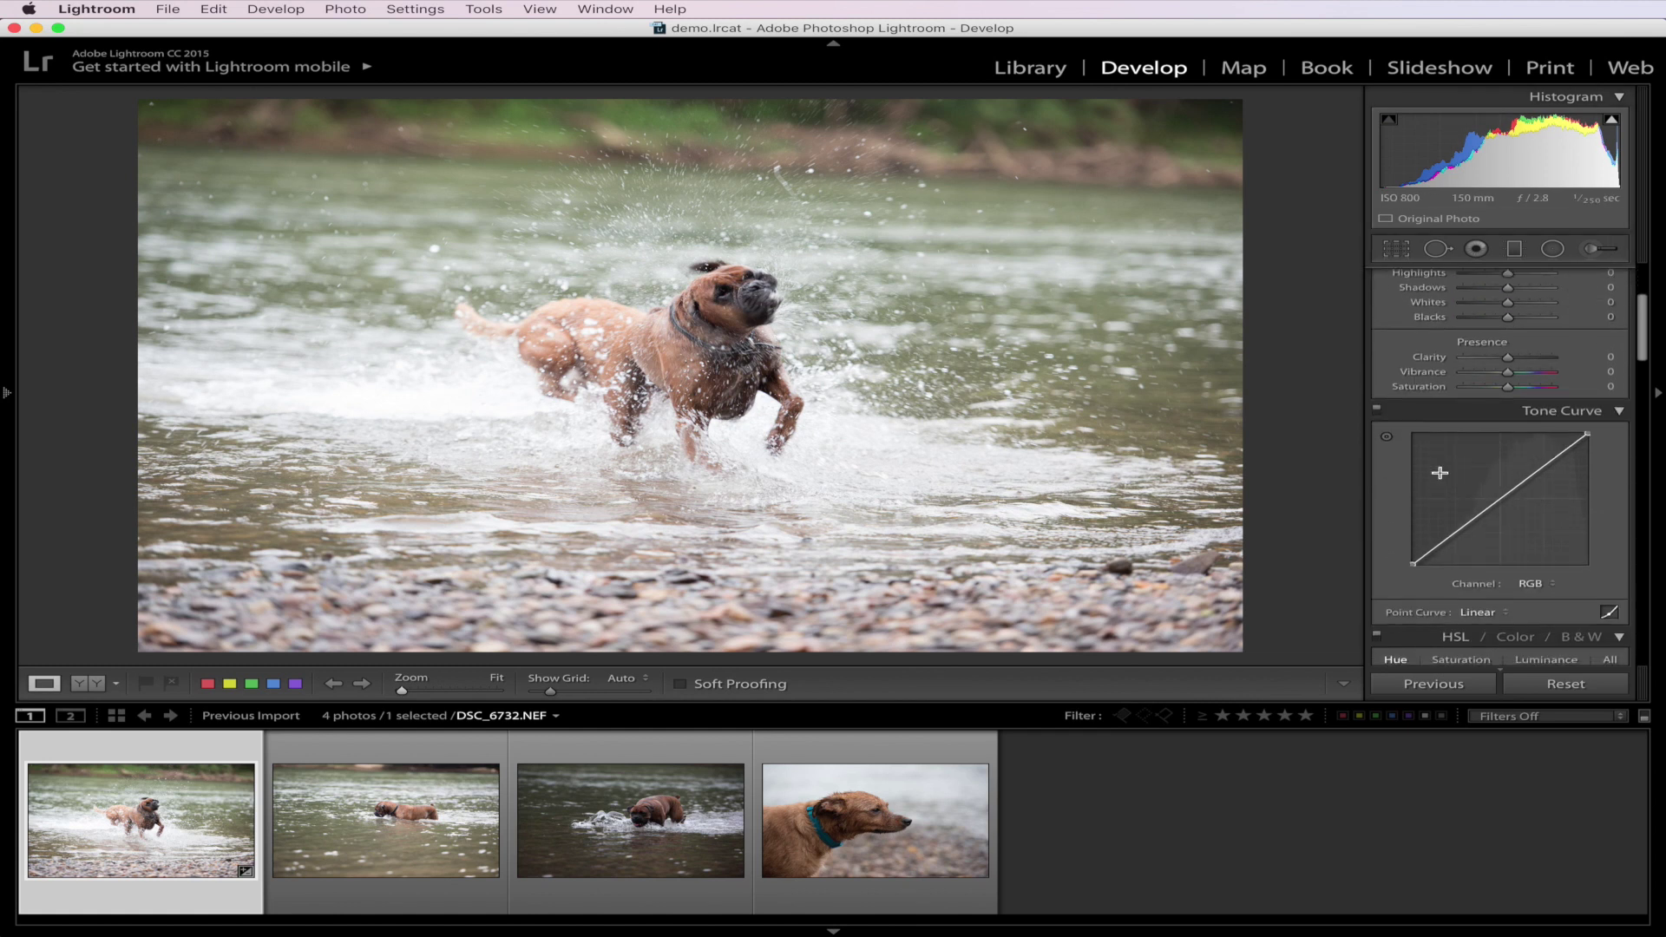
pyautogui.scroll(5, 1440, 472)
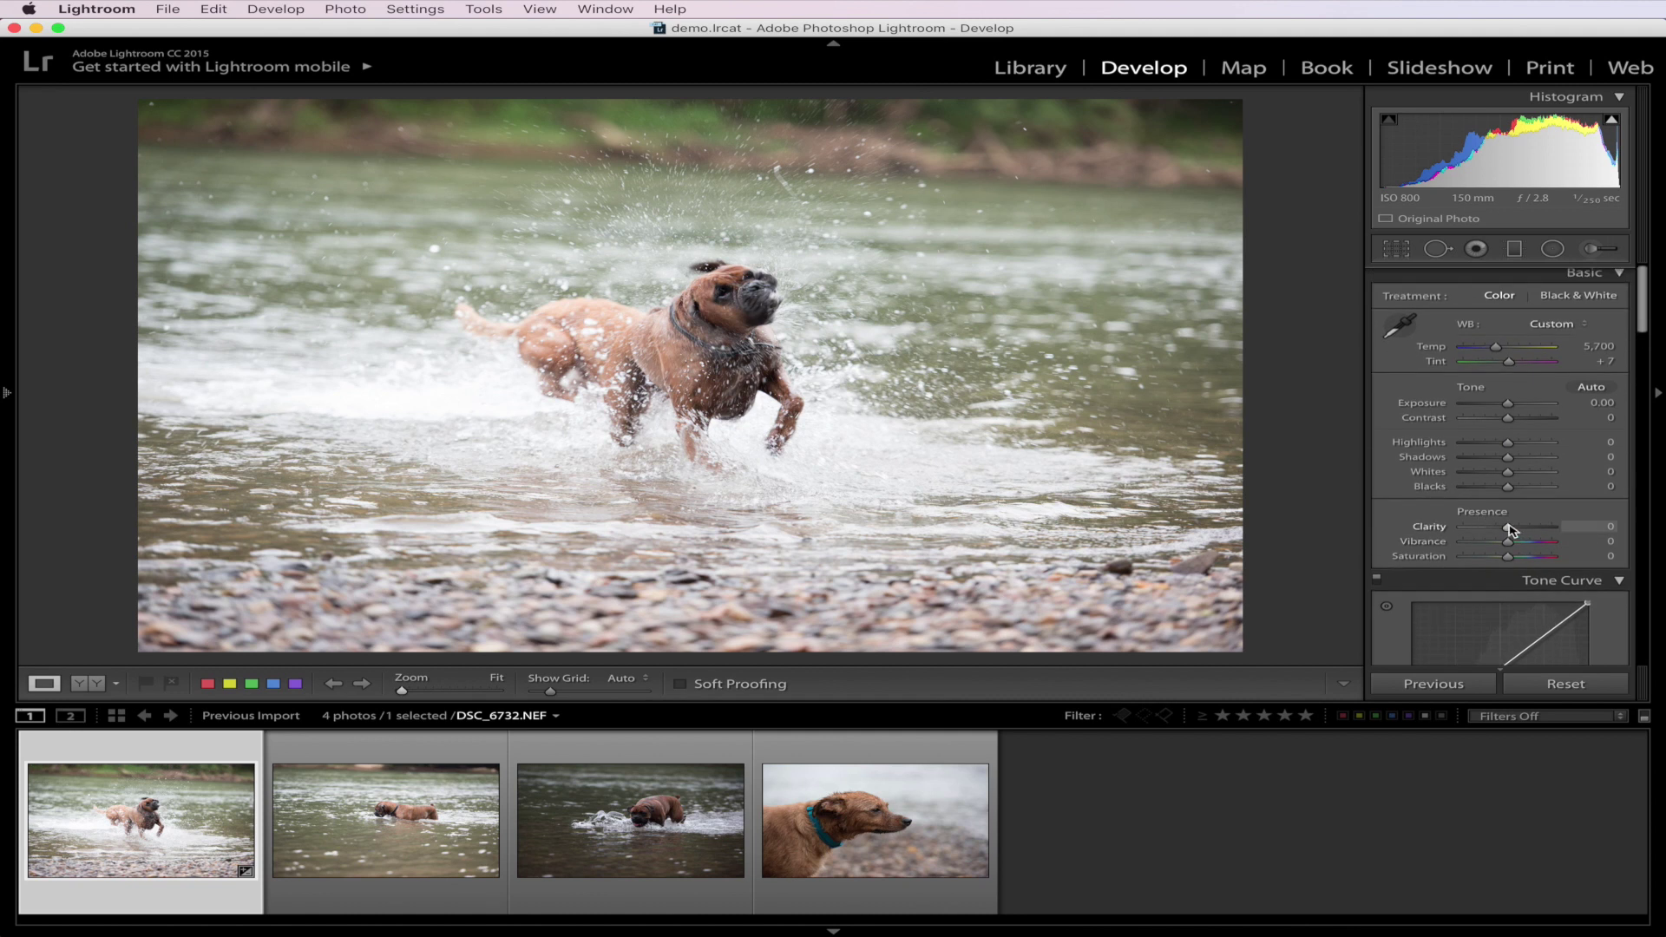
# - Test the Clarity and Vibrance sliders, leaving Clarity 0 and Vibrance and Saturation at +2
pyautogui.click(1510, 530)
pyautogui.moveTo(1510, 530); pyautogui.dragTo(1510, 569)
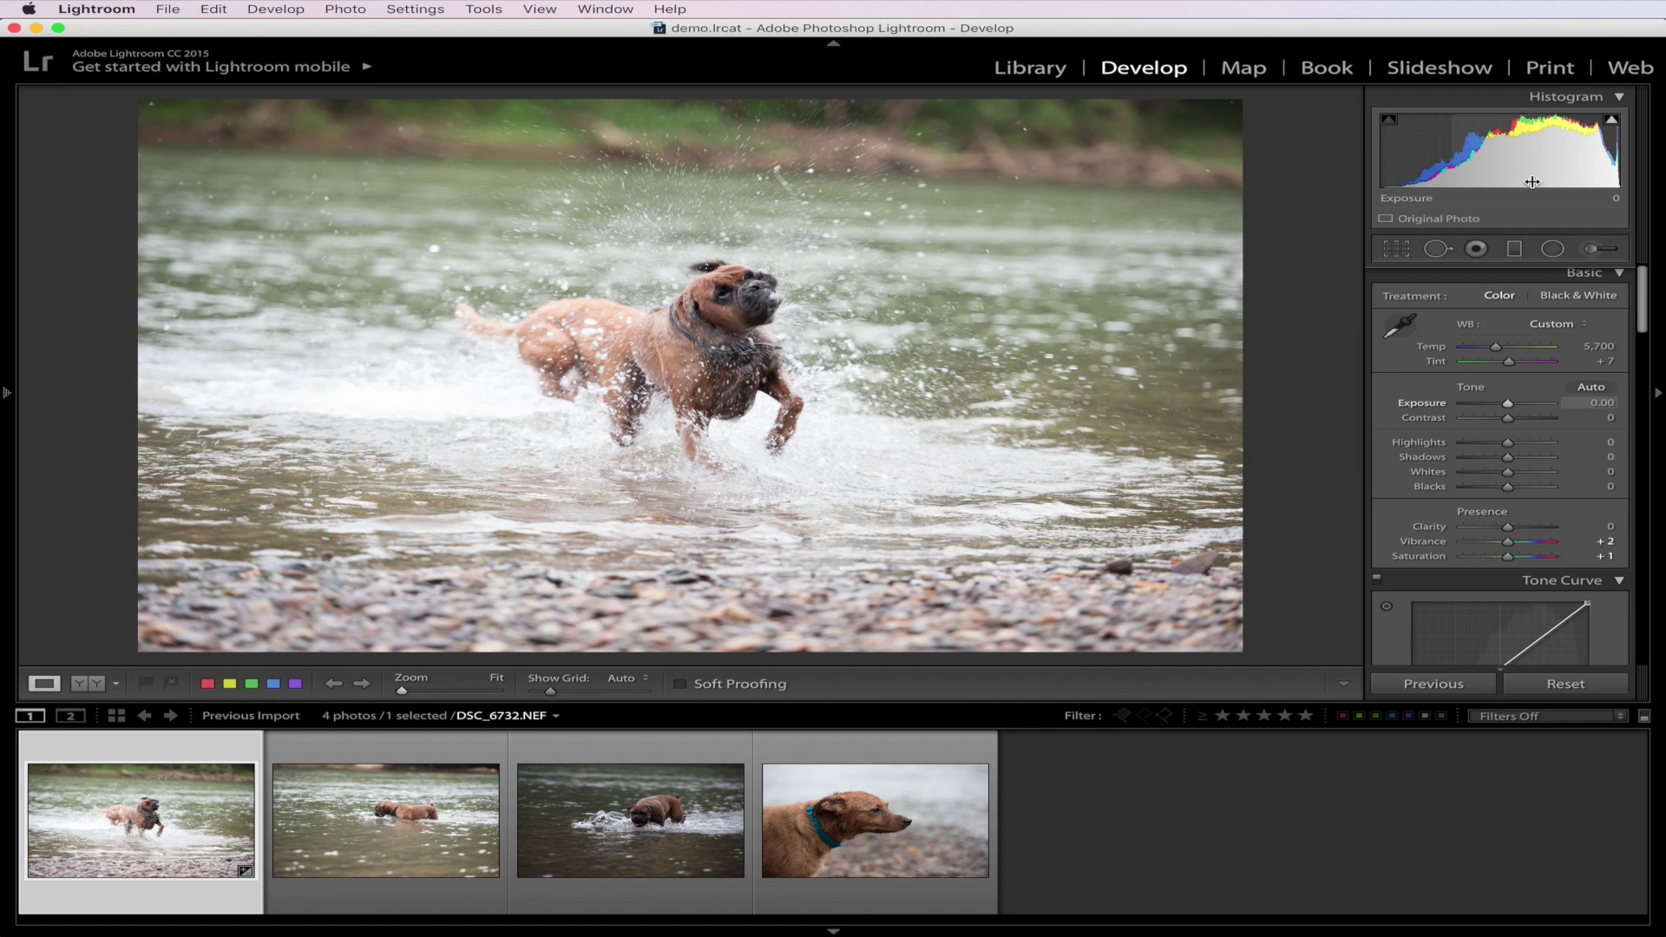
pyautogui.moveTo(1510, 545)
pyautogui.mouseDown()
pyautogui.moveTo(1609, 544)
pyautogui.moveTo(1476, 544)
pyautogui.moveTo(1599, 558)
pyautogui.moveTo(1510, 570)
pyautogui.mouseUp()
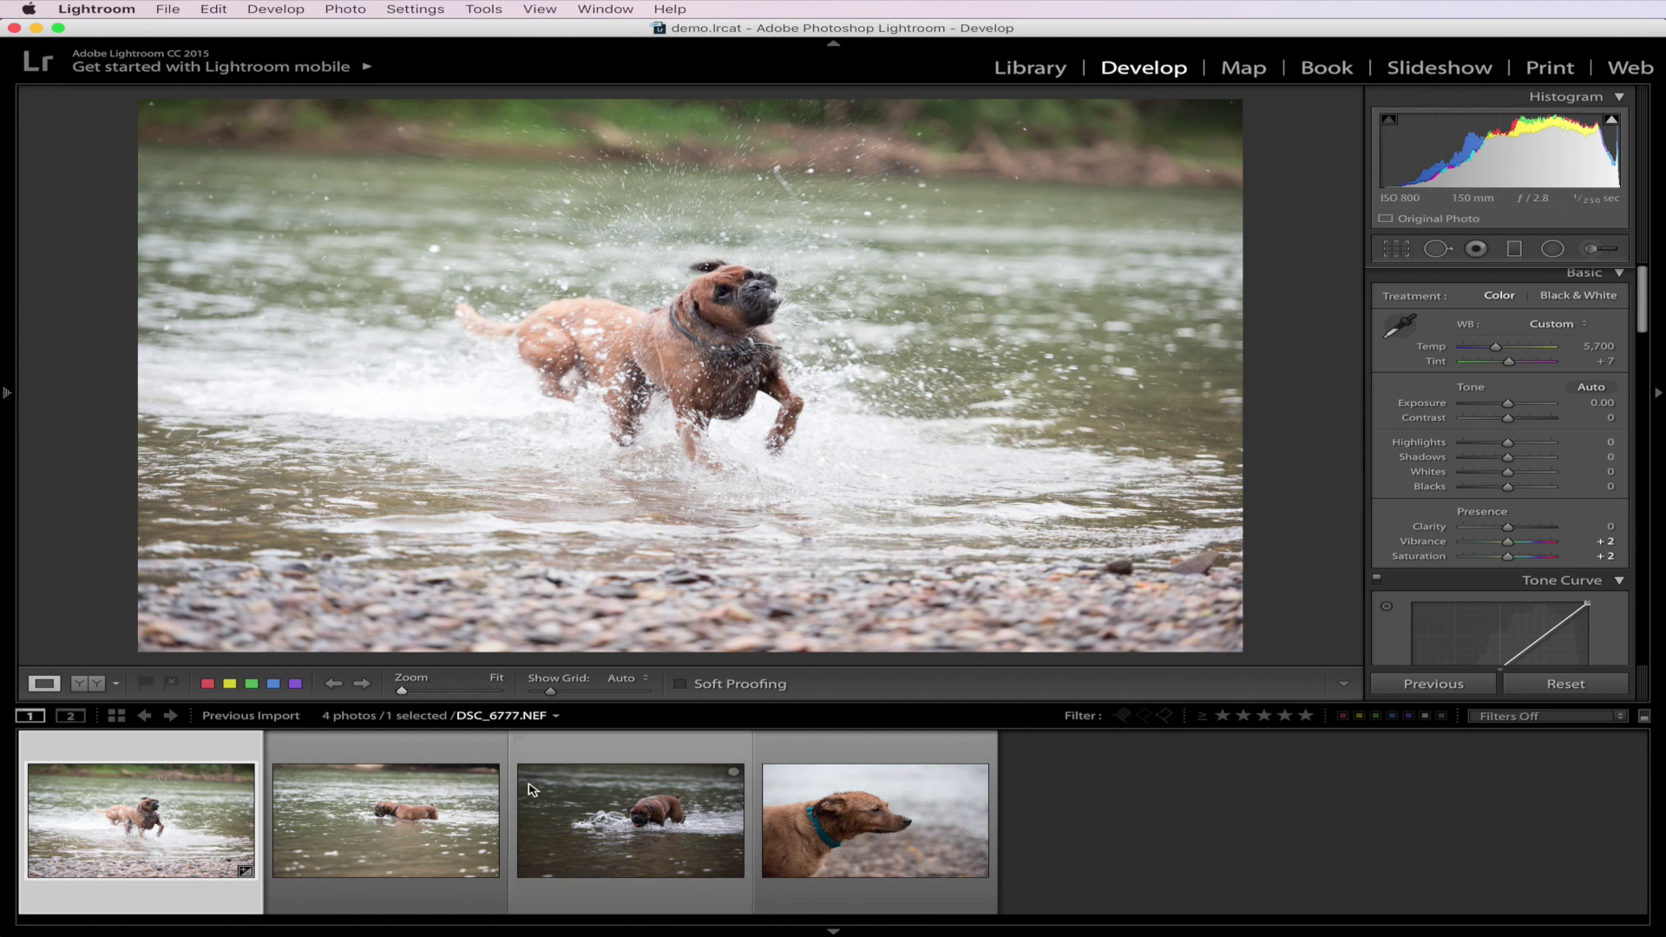
pyautogui.scroll(-5, 1406, 499)
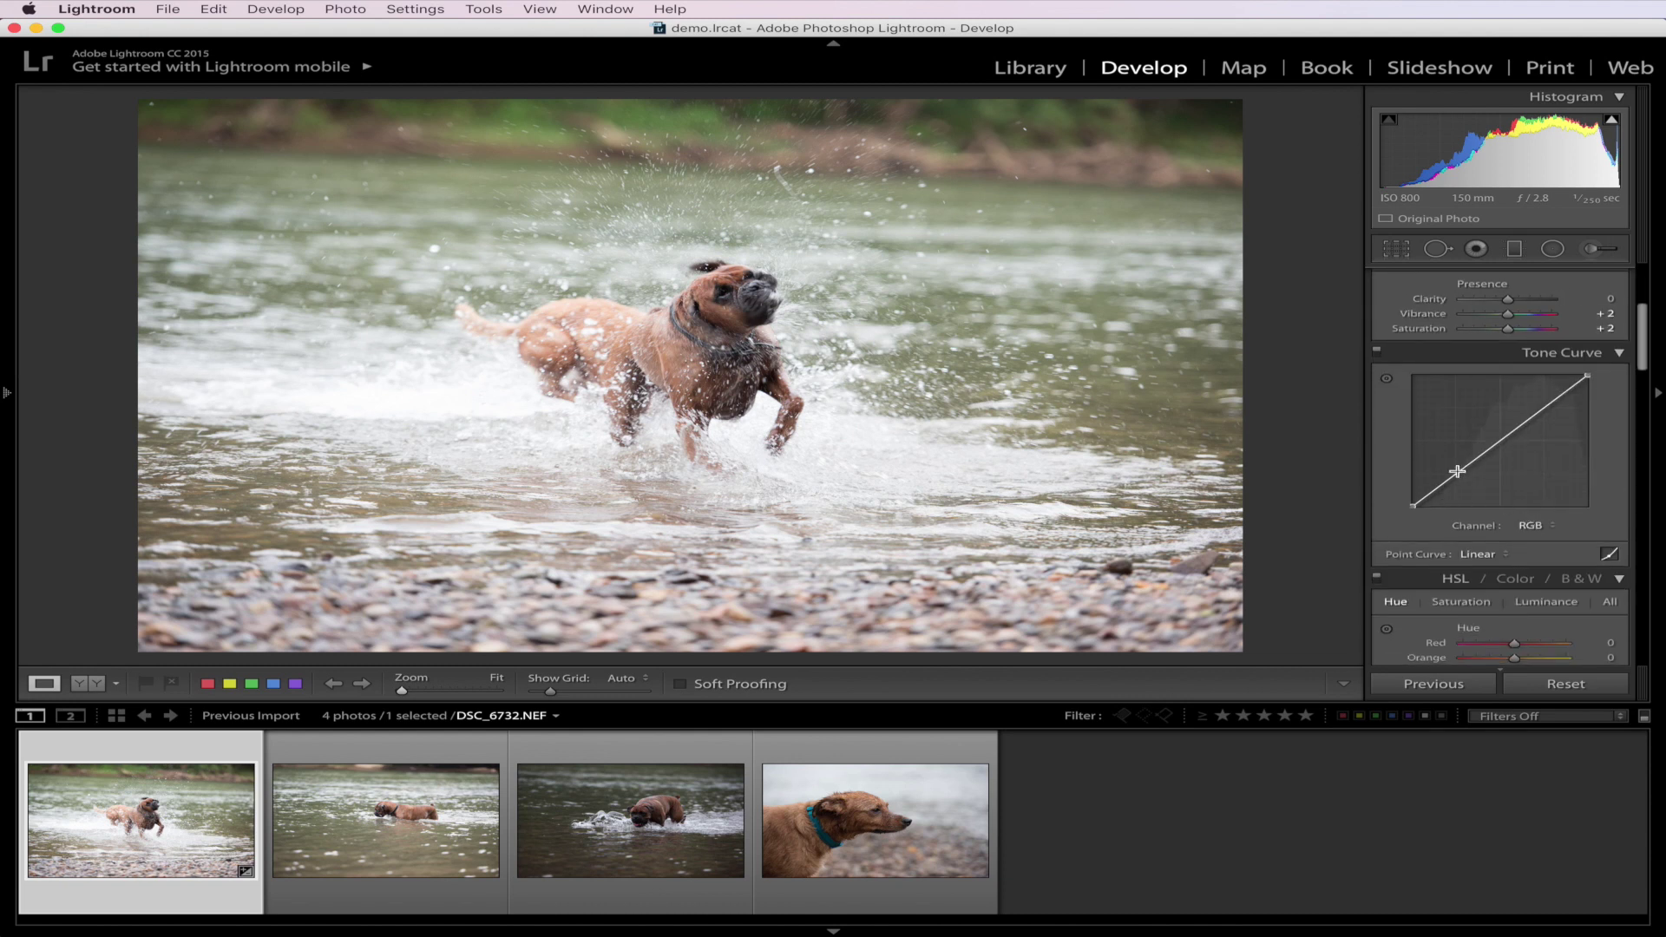
pyautogui.moveTo(1458, 472); pyautogui.dragTo(1469, 481)
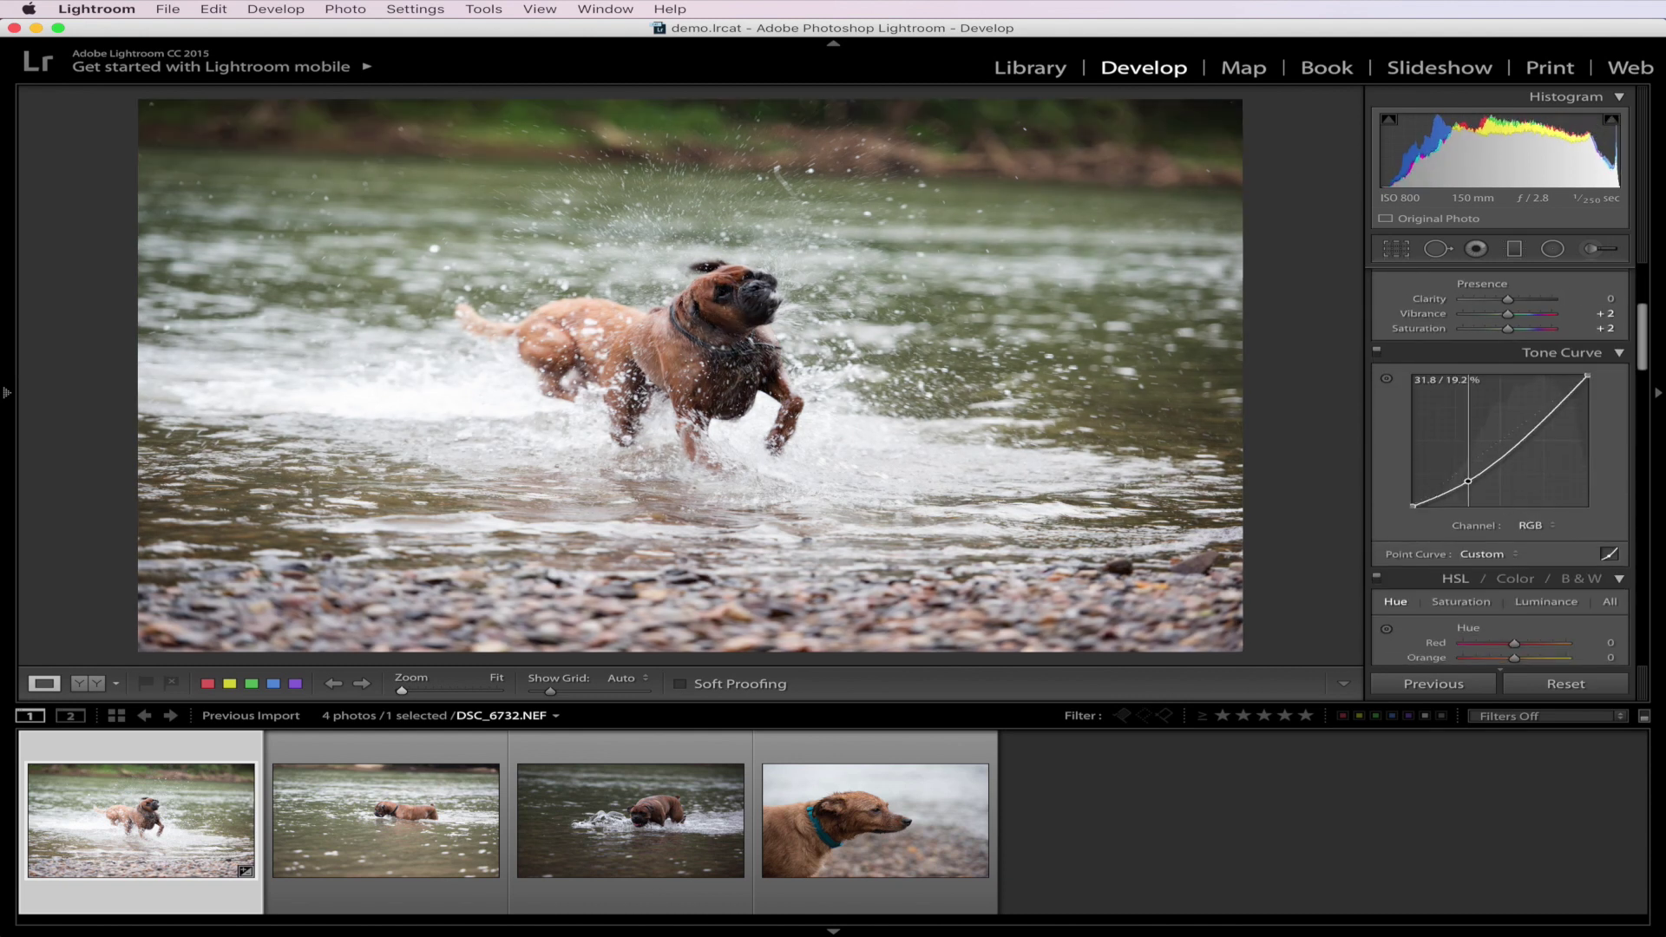
pyautogui.moveTo(1536, 425)
pyautogui.mouseDown()
pyautogui.moveTo(1538, 407)
pyautogui.moveTo(1535, 428)
pyautogui.moveTo(1514, 420)
pyautogui.mouseUp()
pyautogui.doubleClick(1473, 482)
pyautogui.doubleClick(1517, 423)
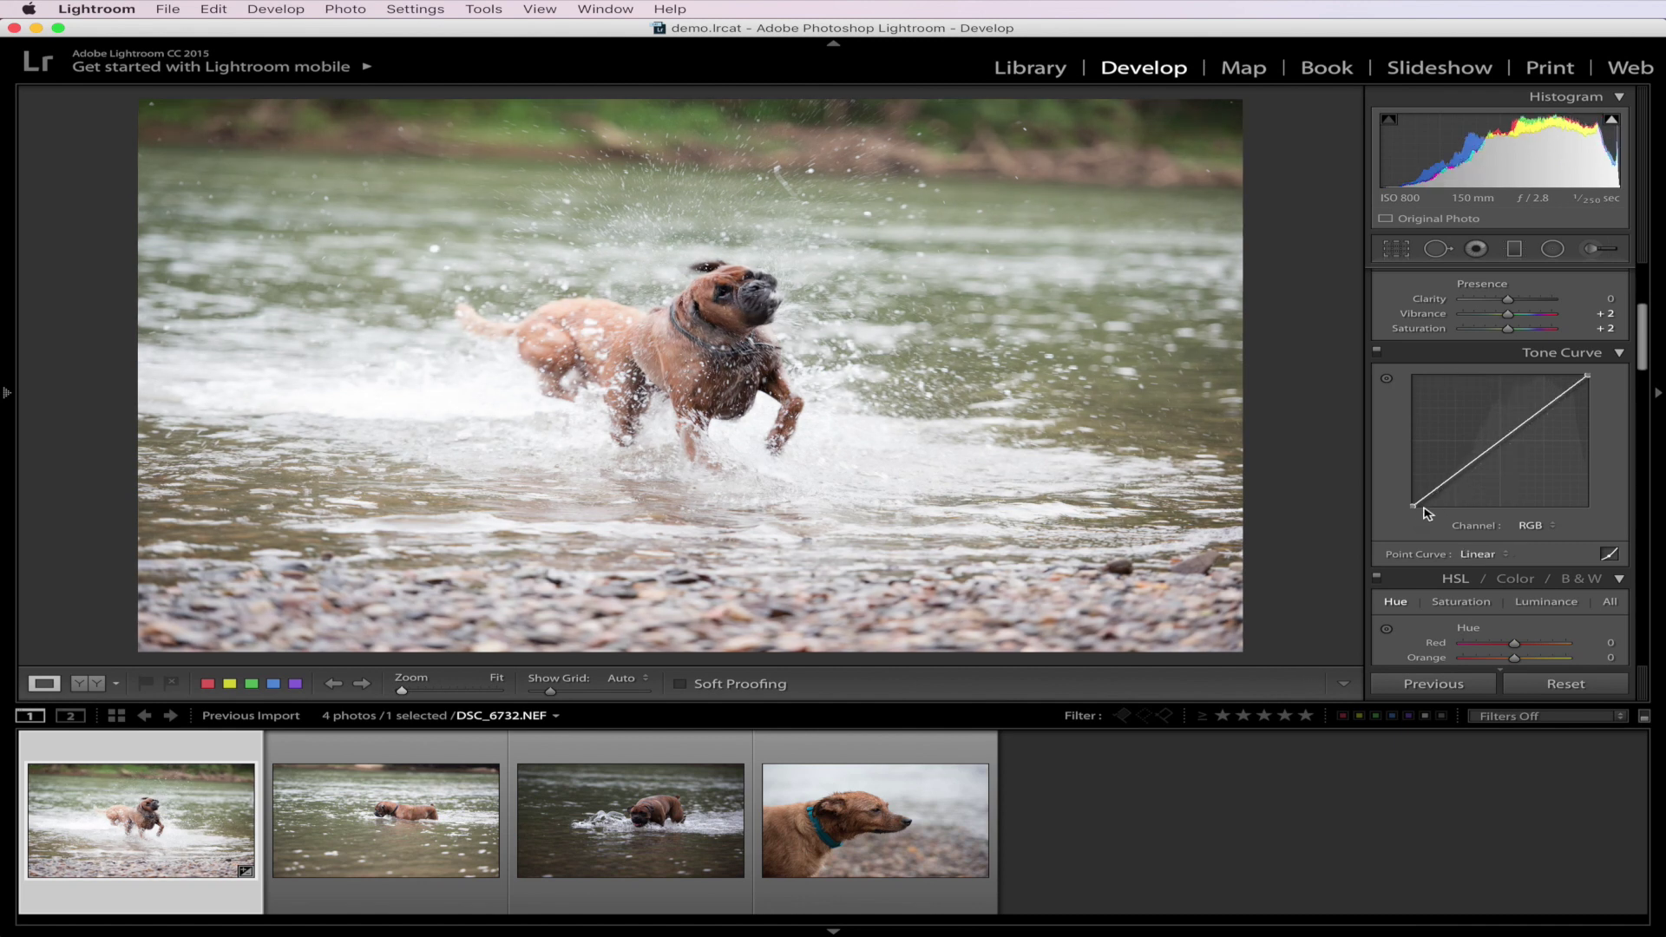
pyautogui.scroll(-3, 1475, 486)
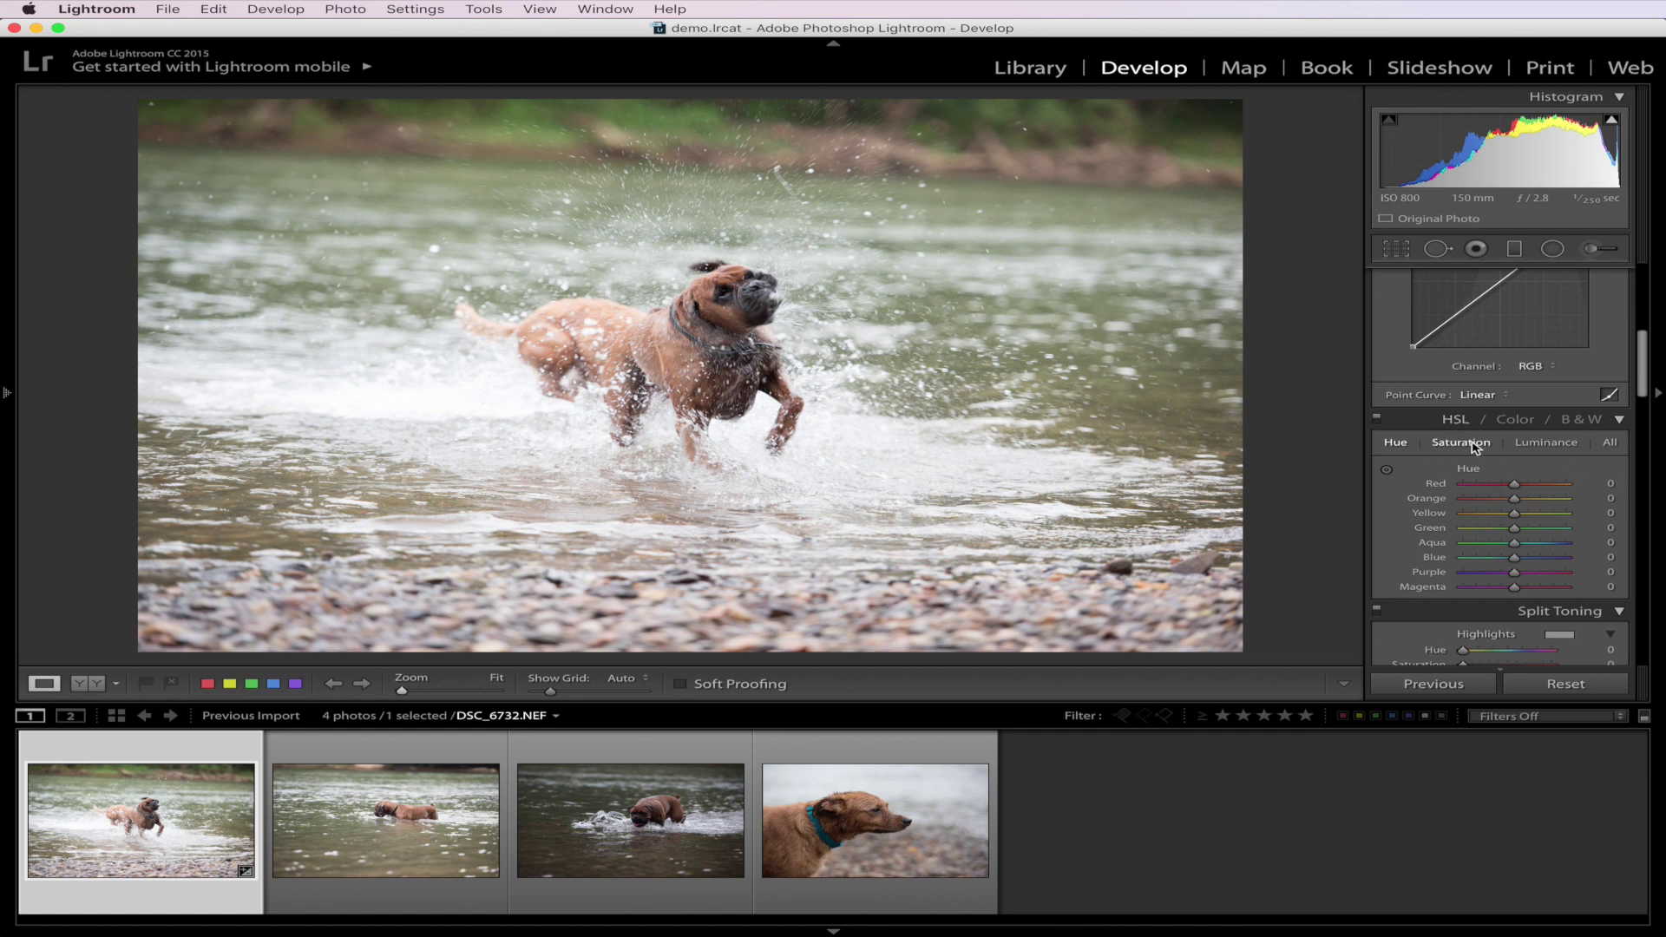
pyautogui.scroll(-2, 1500, 501)
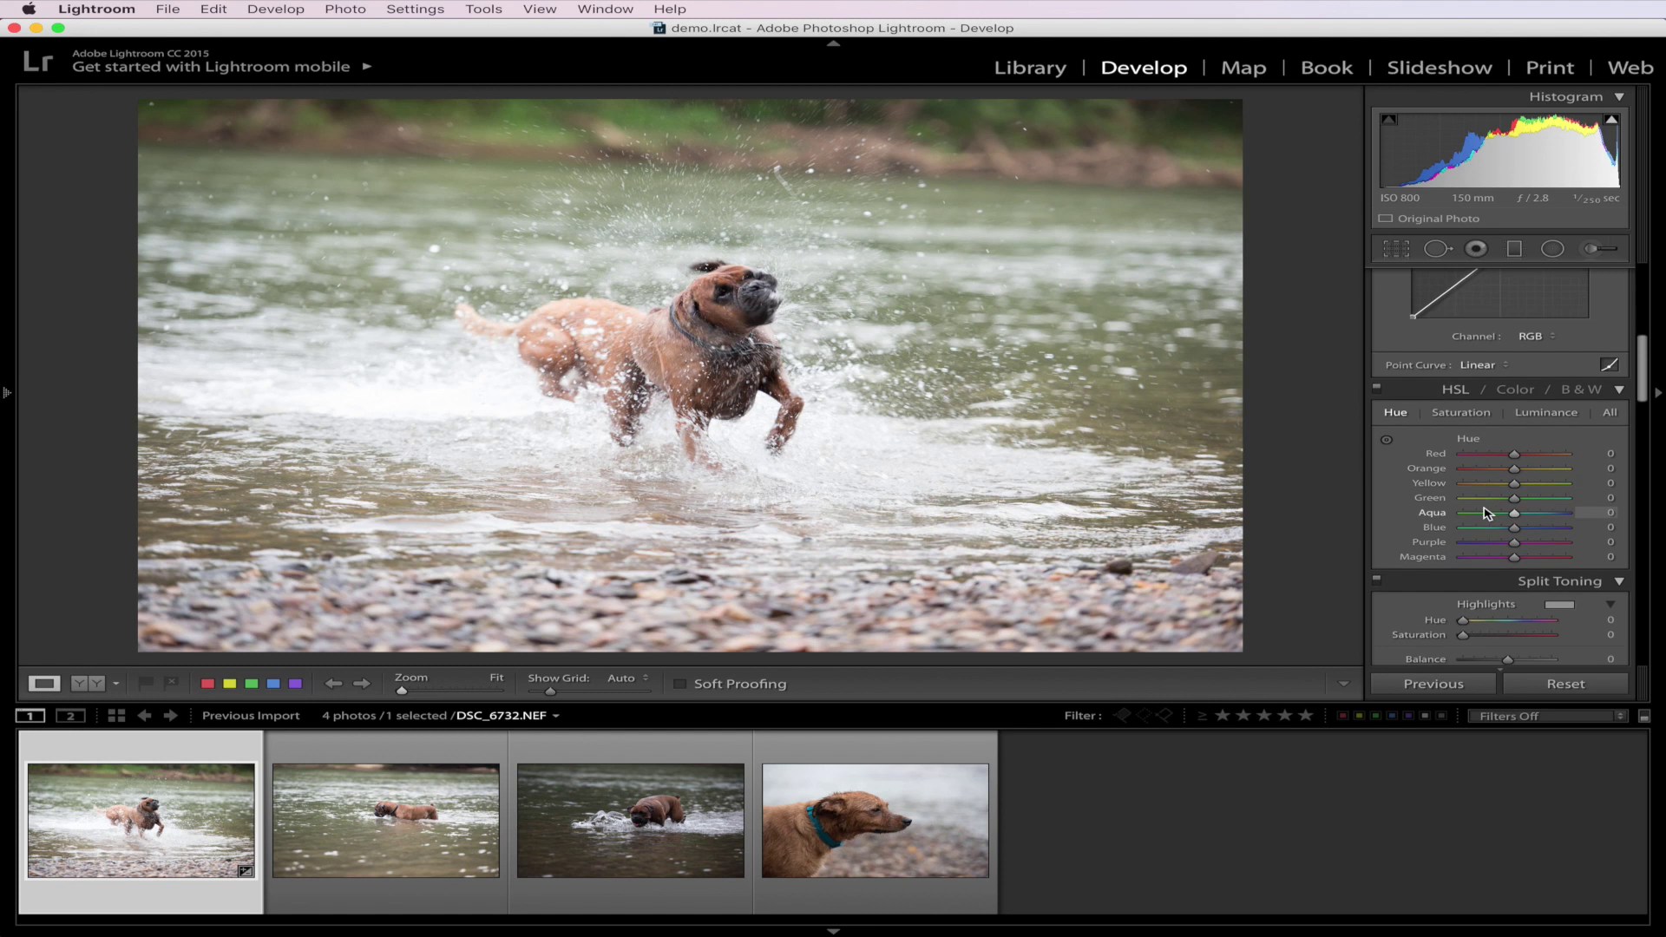
pyautogui.moveTo(1514, 445); pyautogui.dragTo(1515, 493)
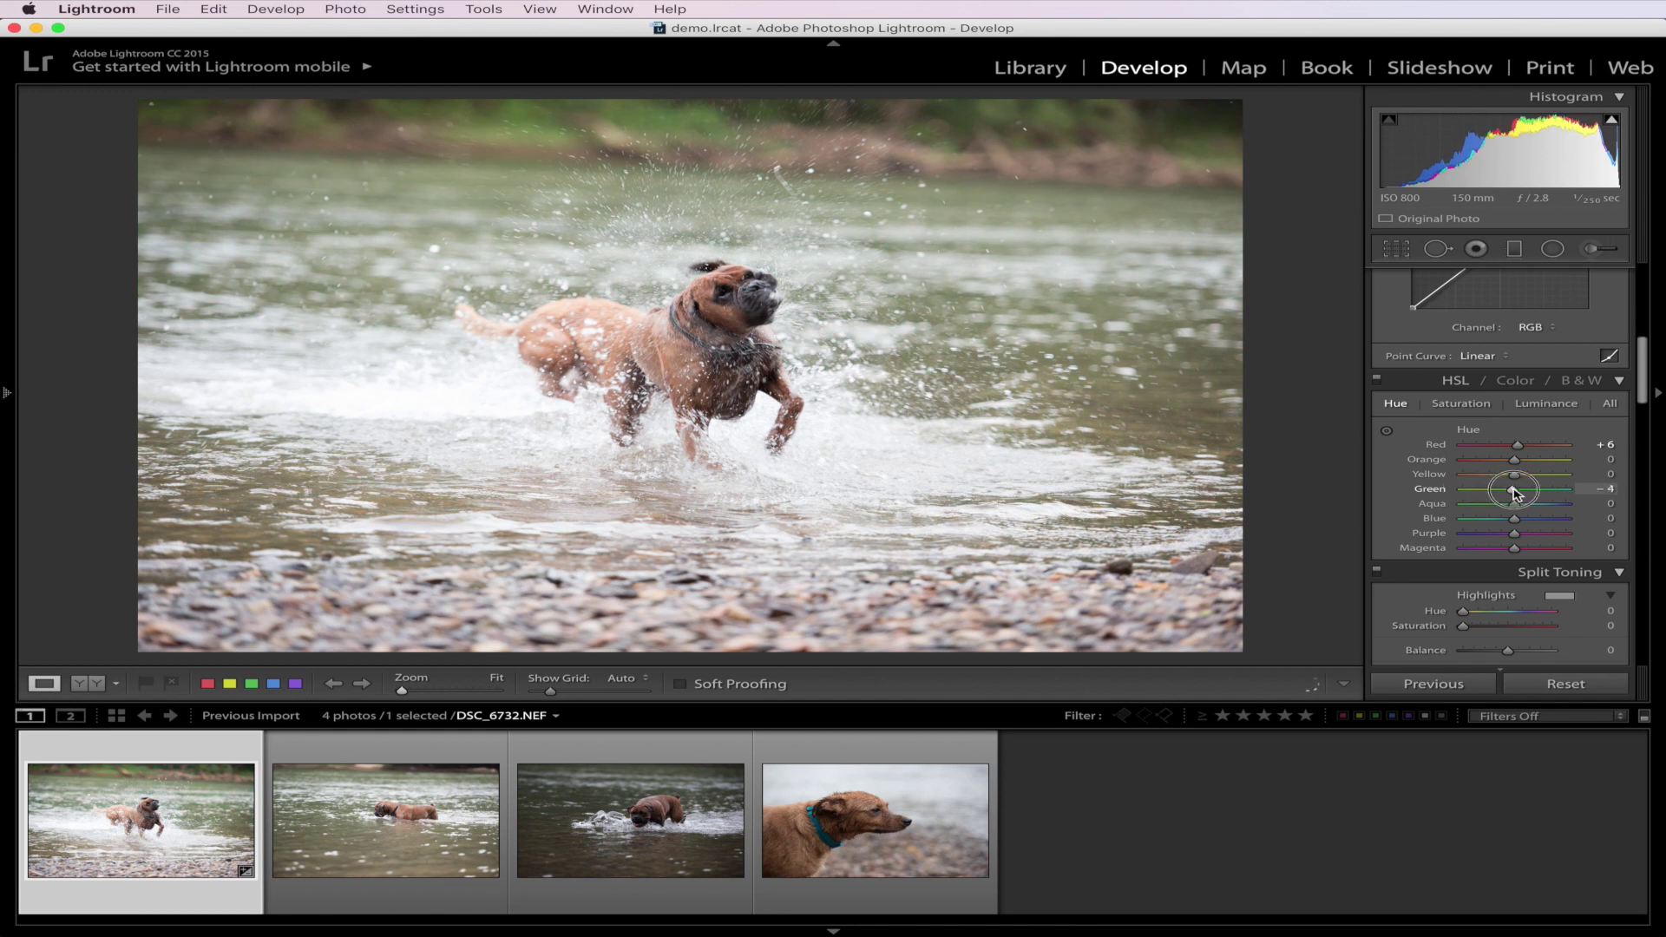
pyautogui.click(1517, 448)
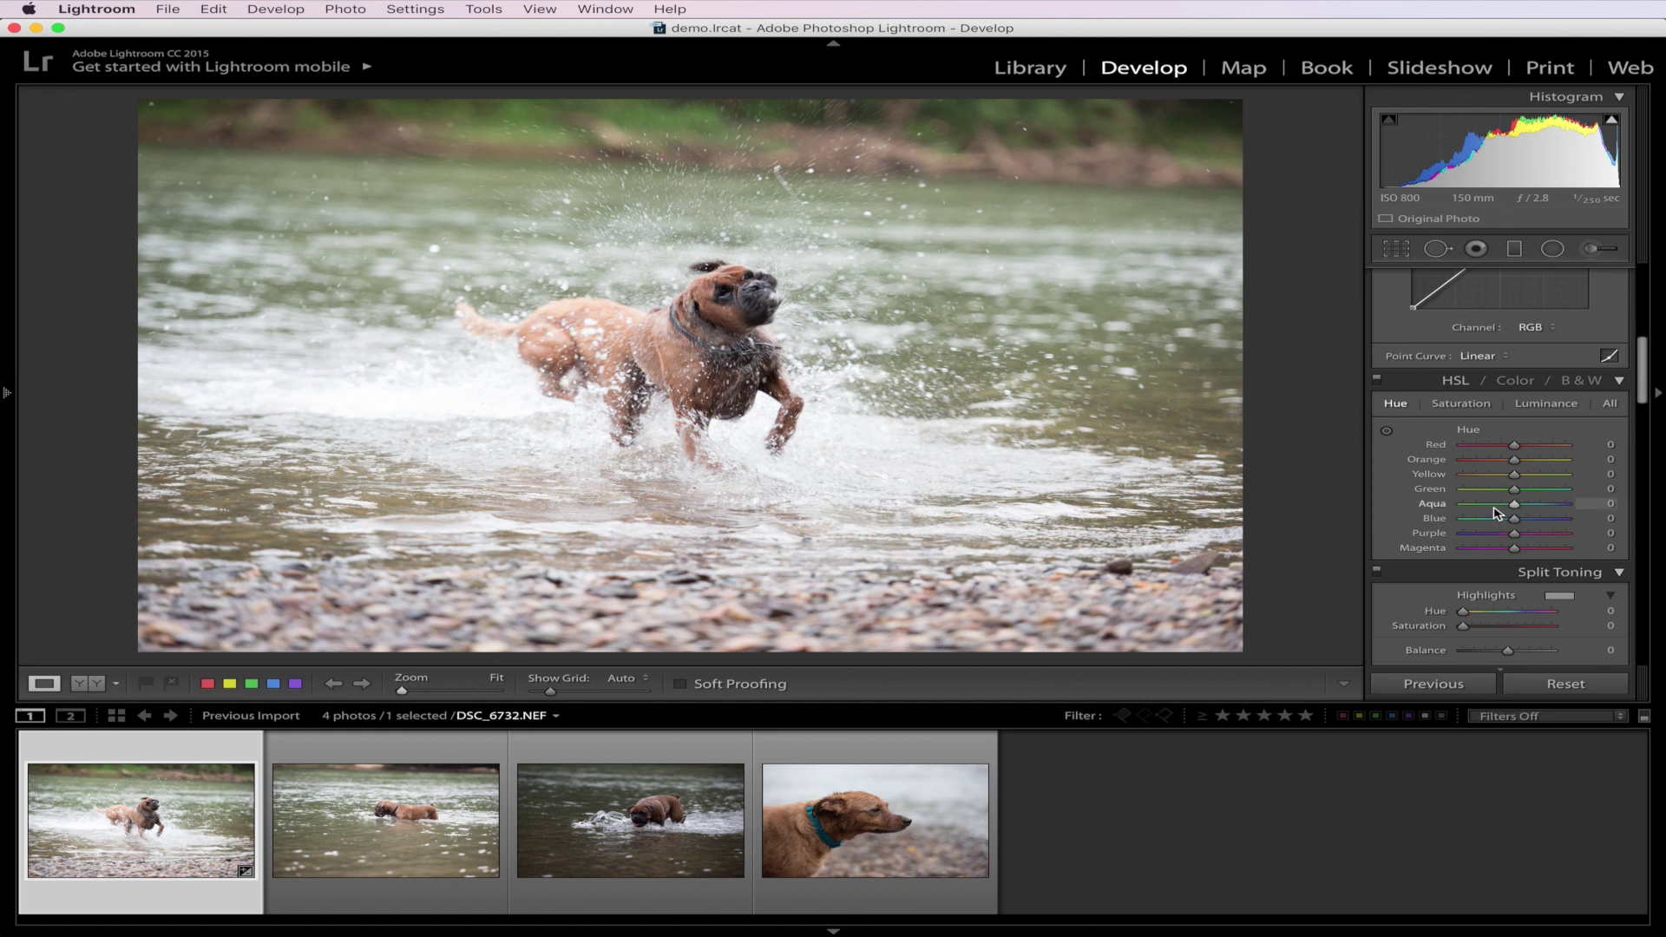
pyautogui.scroll(-3, 1496, 513)
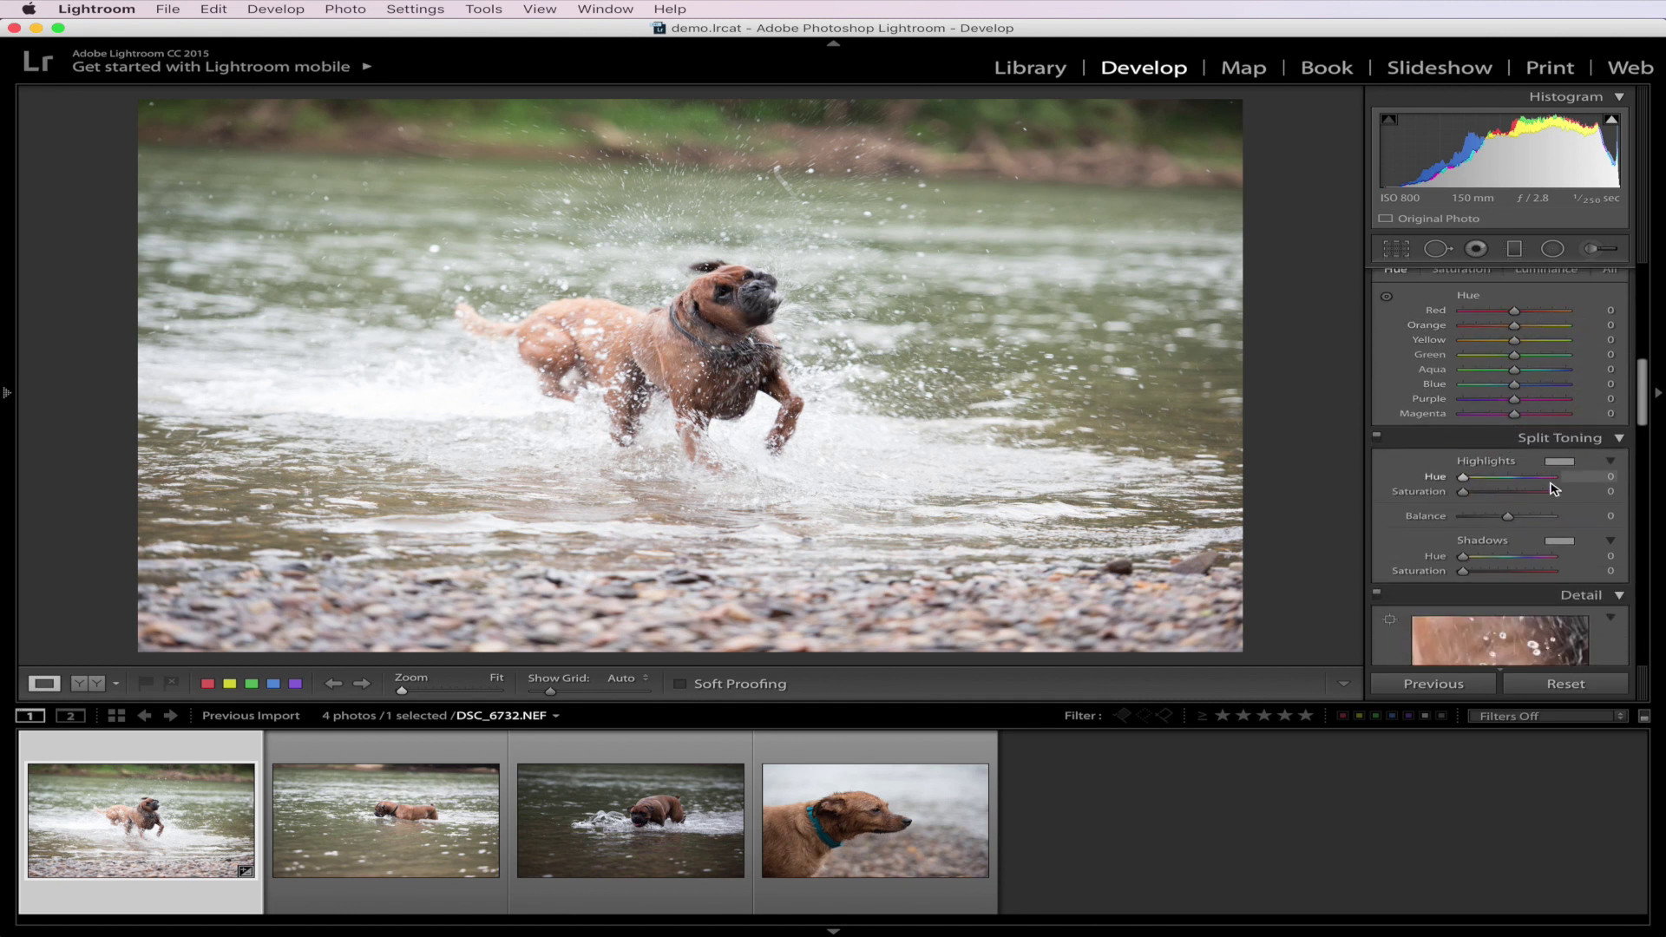
# - Give the Split Toning highlights an orange tint with saturation 18
pyautogui.scroll(-2, 1561, 520)
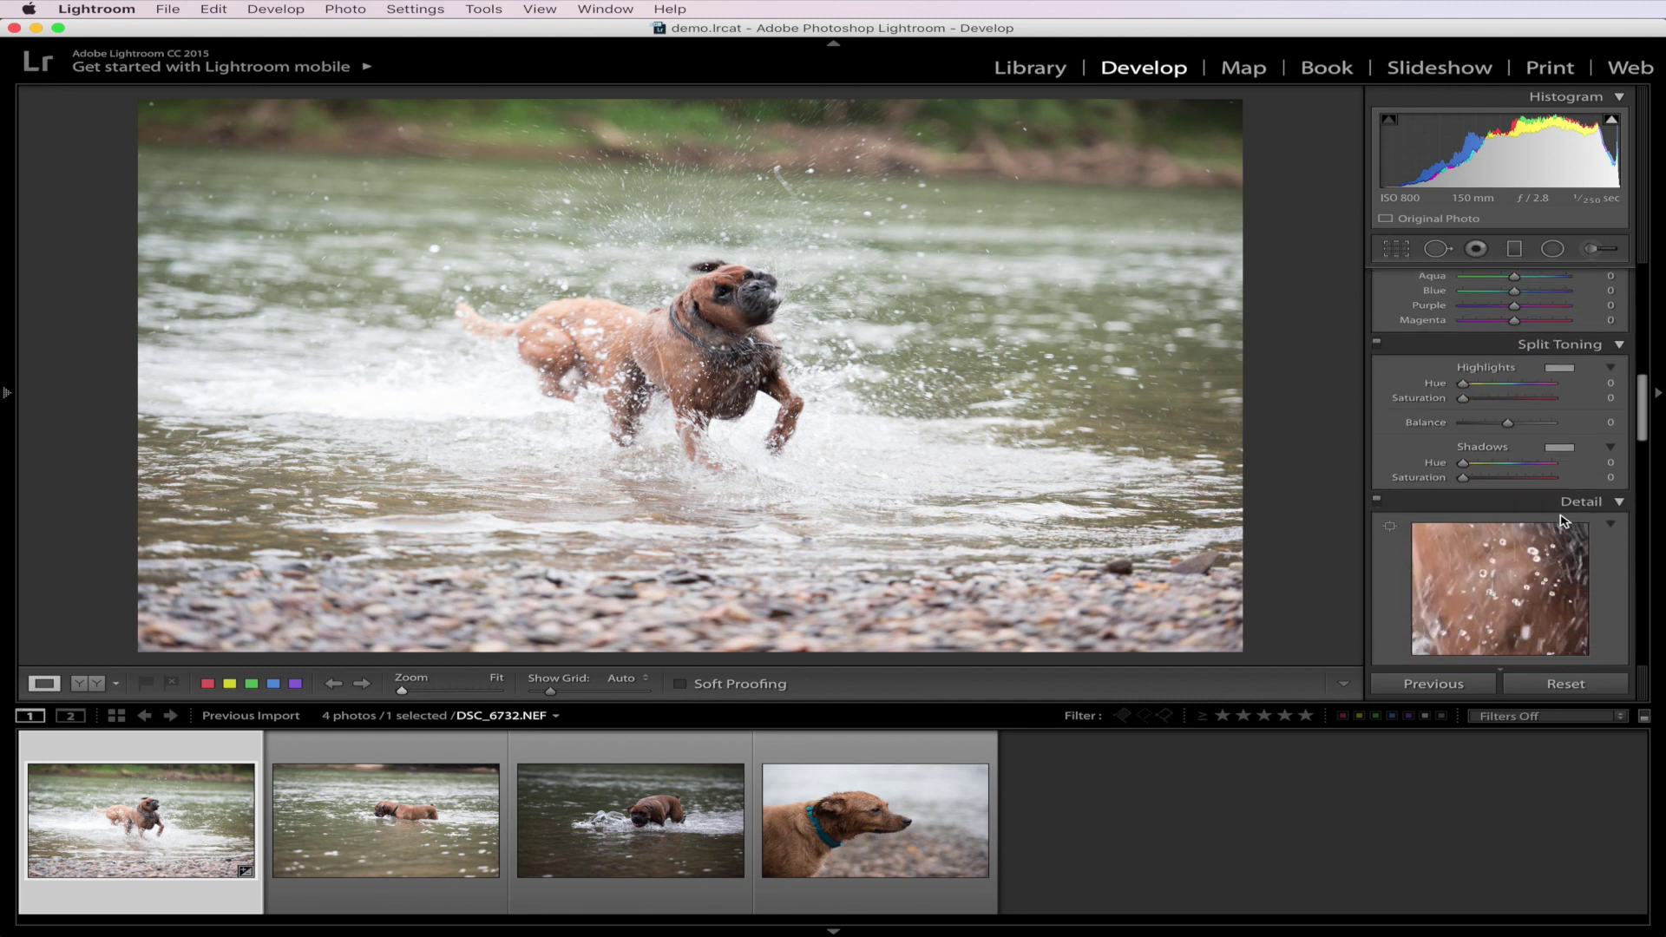
pyautogui.click(1560, 368)
pyautogui.click(1149, 377)
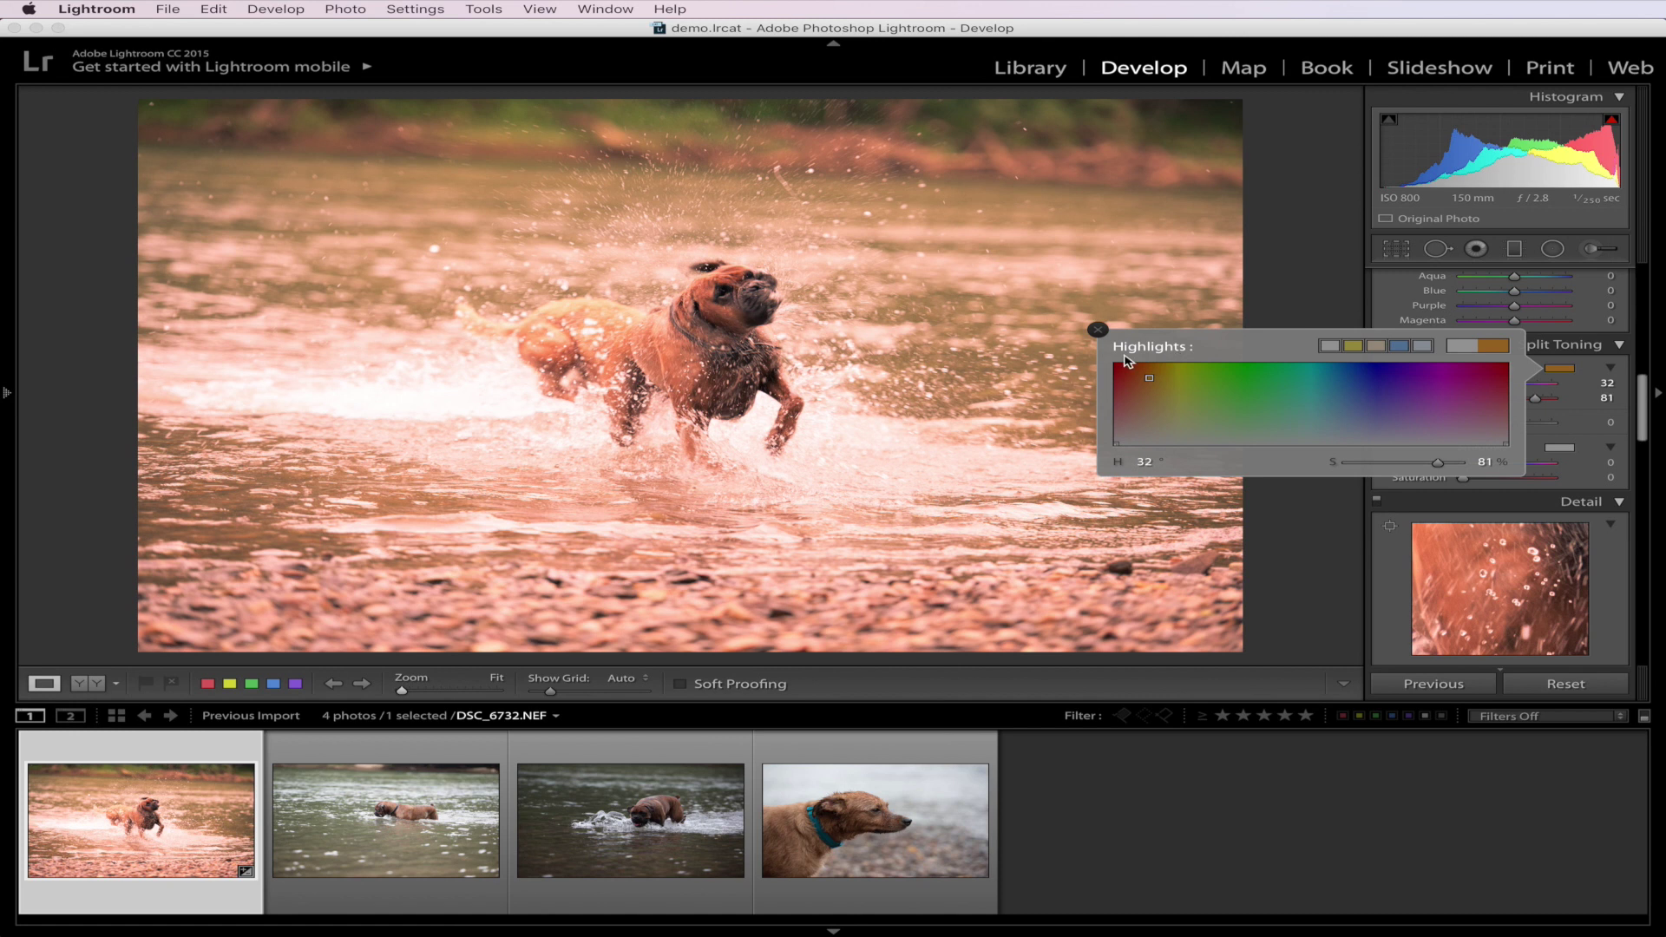
pyautogui.click(1098, 330)
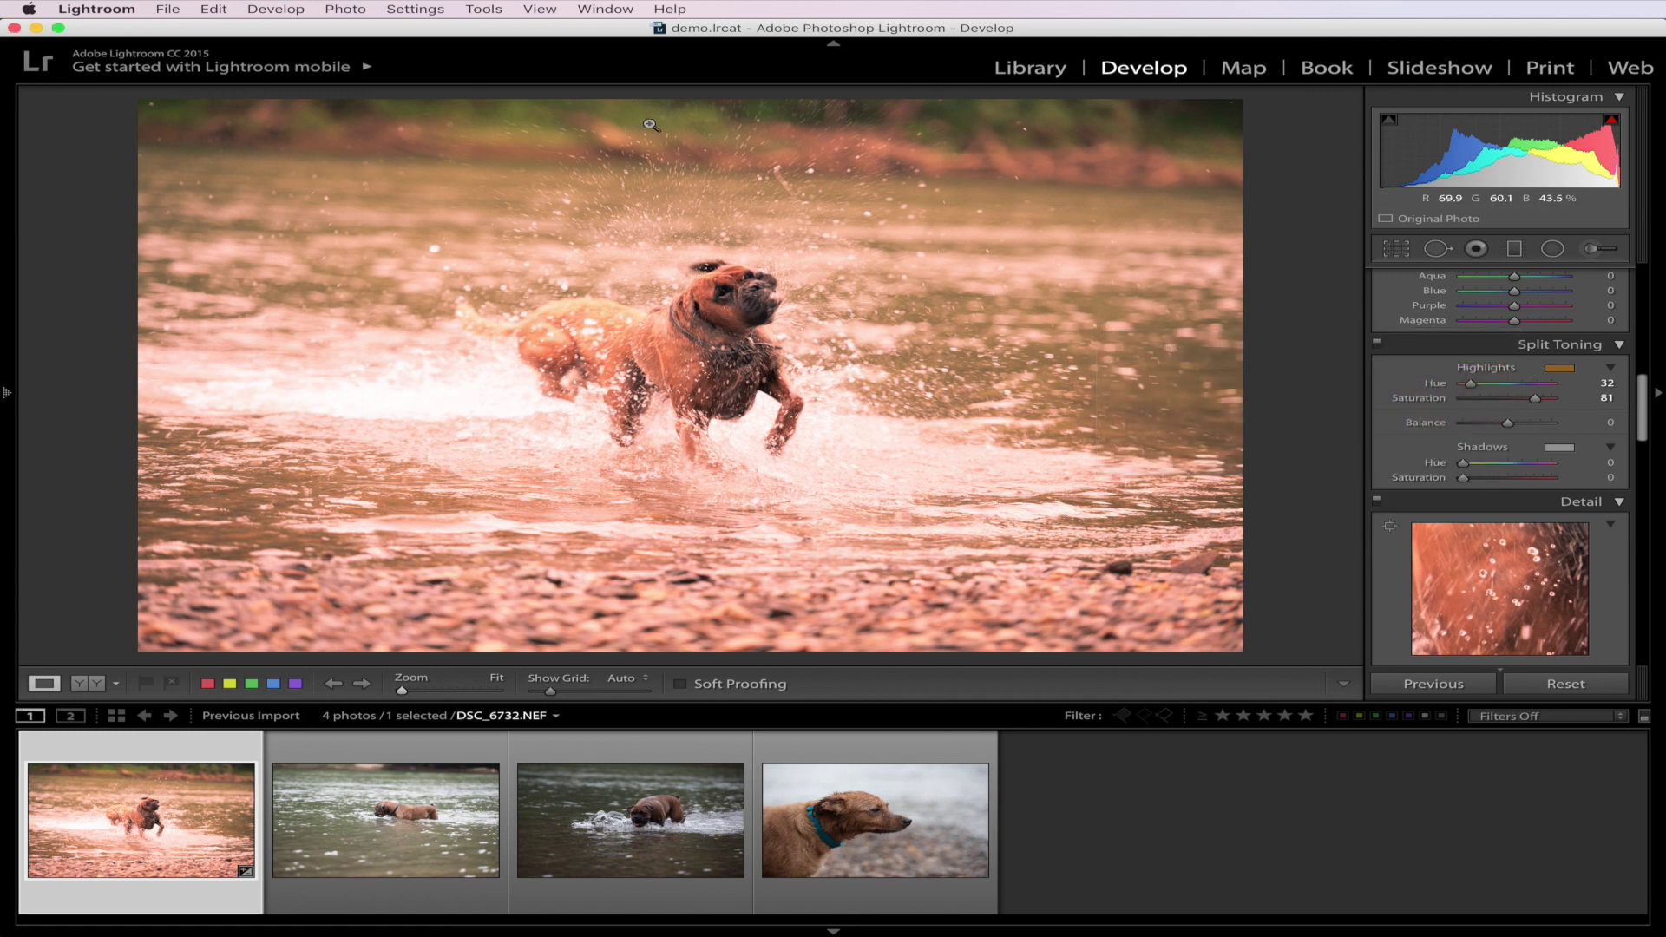
pyautogui.moveTo(1535, 399); pyautogui.dragTo(1447, 412)
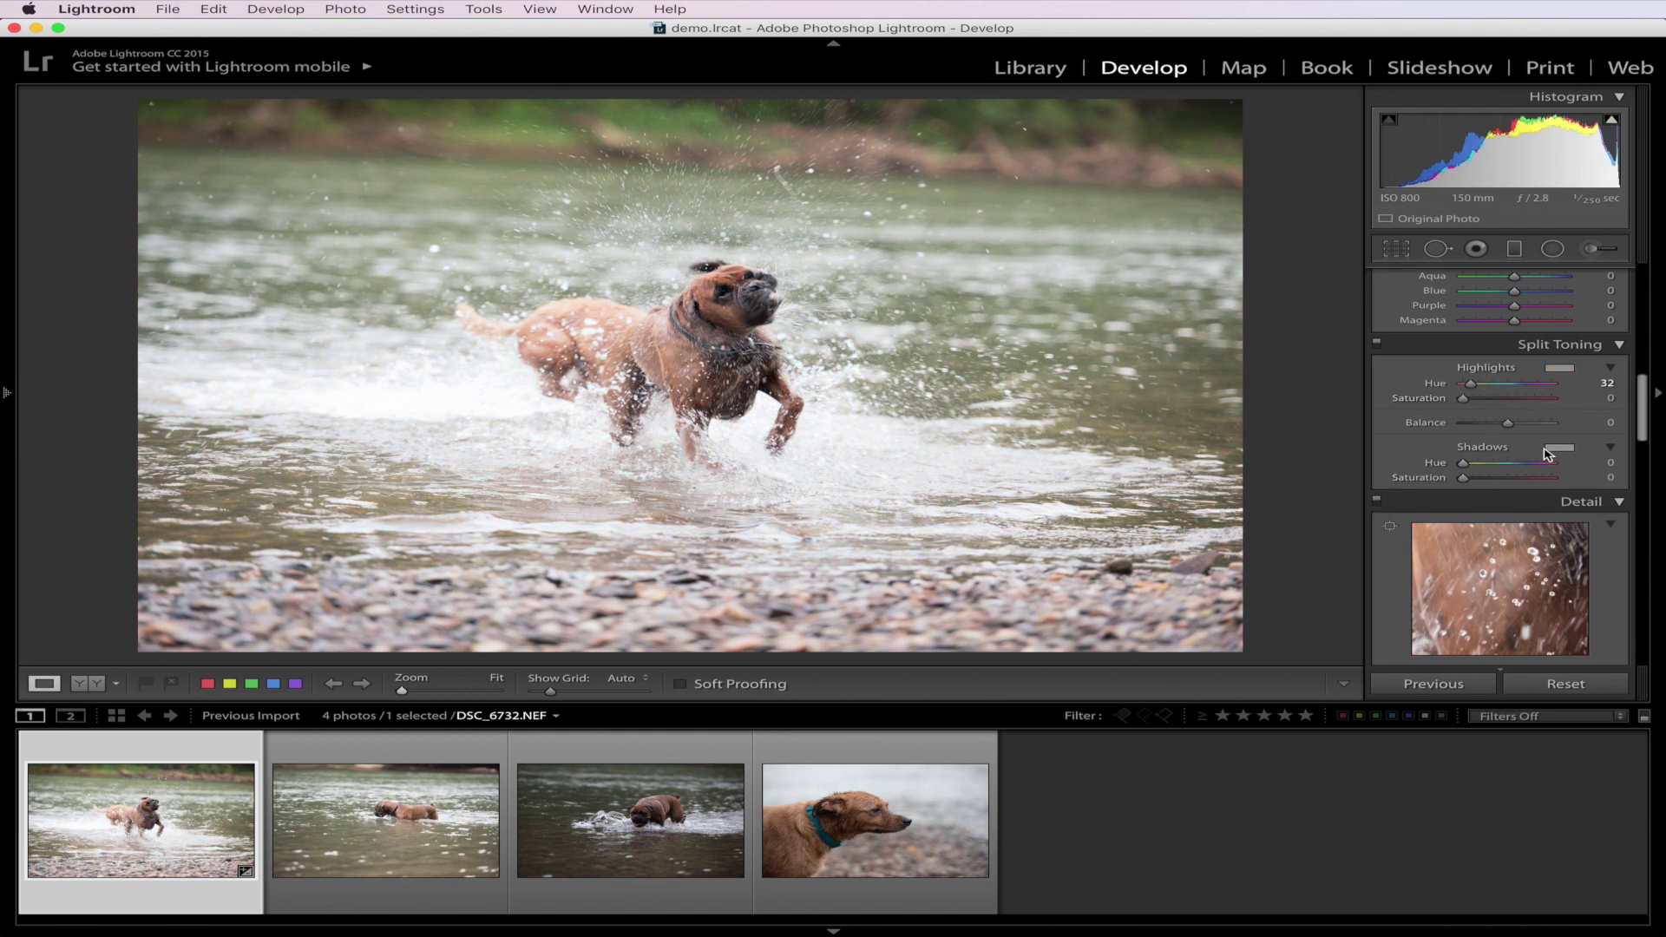
# - Give the shadows a blue tint with saturation 57
pyautogui.click(1558, 448)
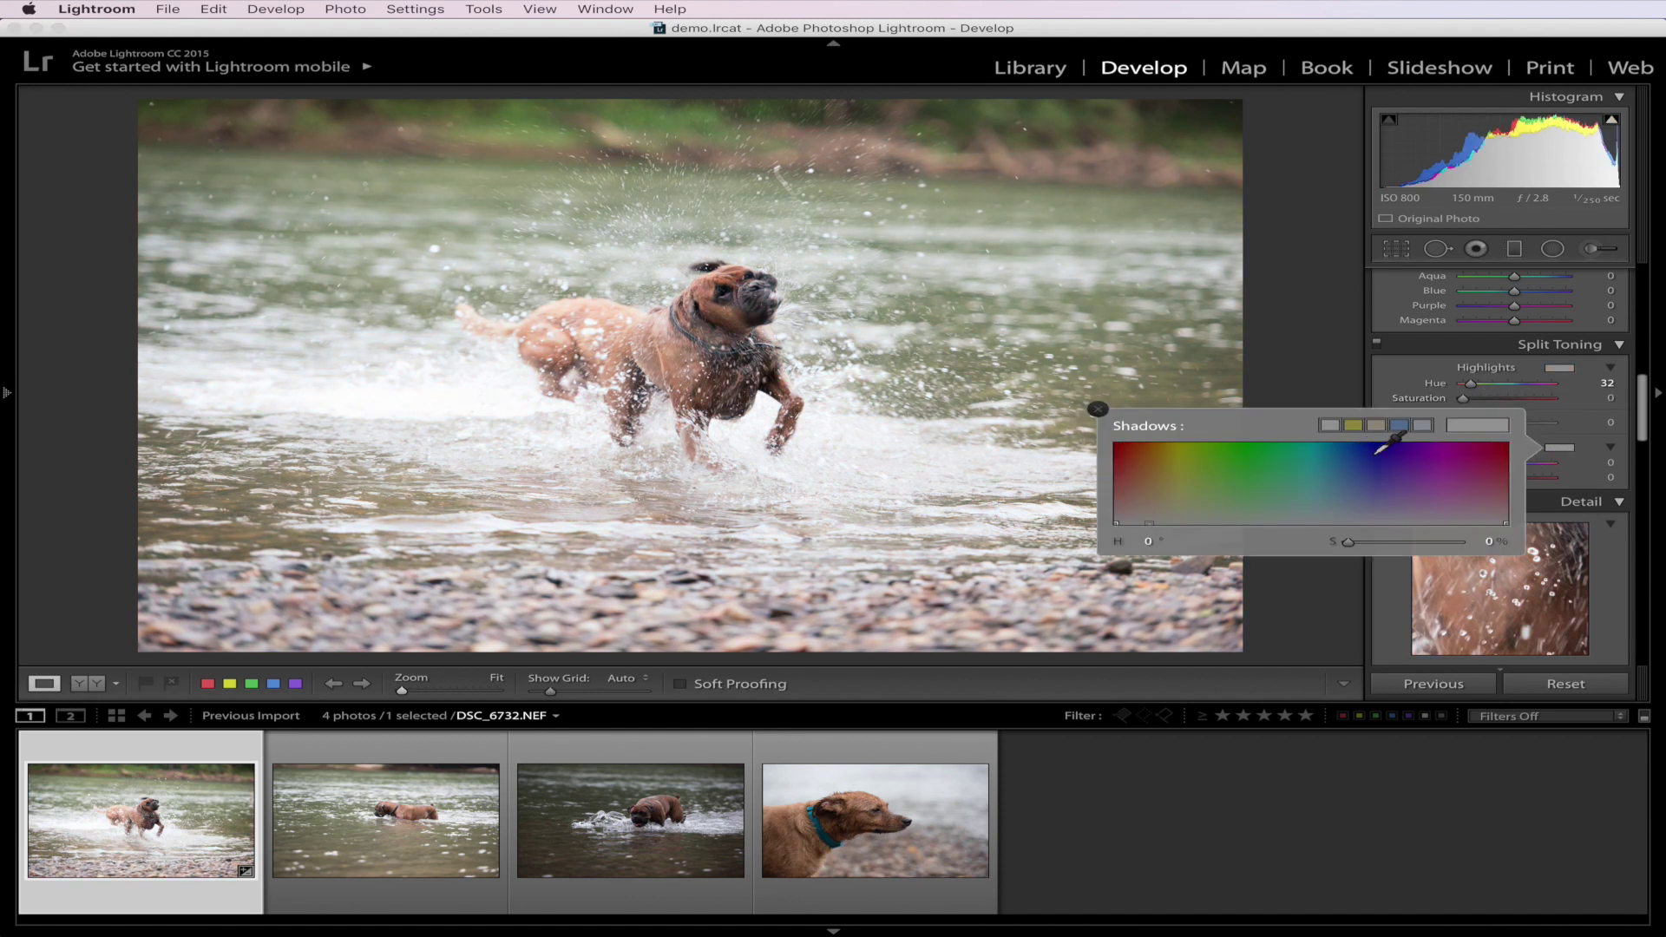
pyautogui.click(1374, 453)
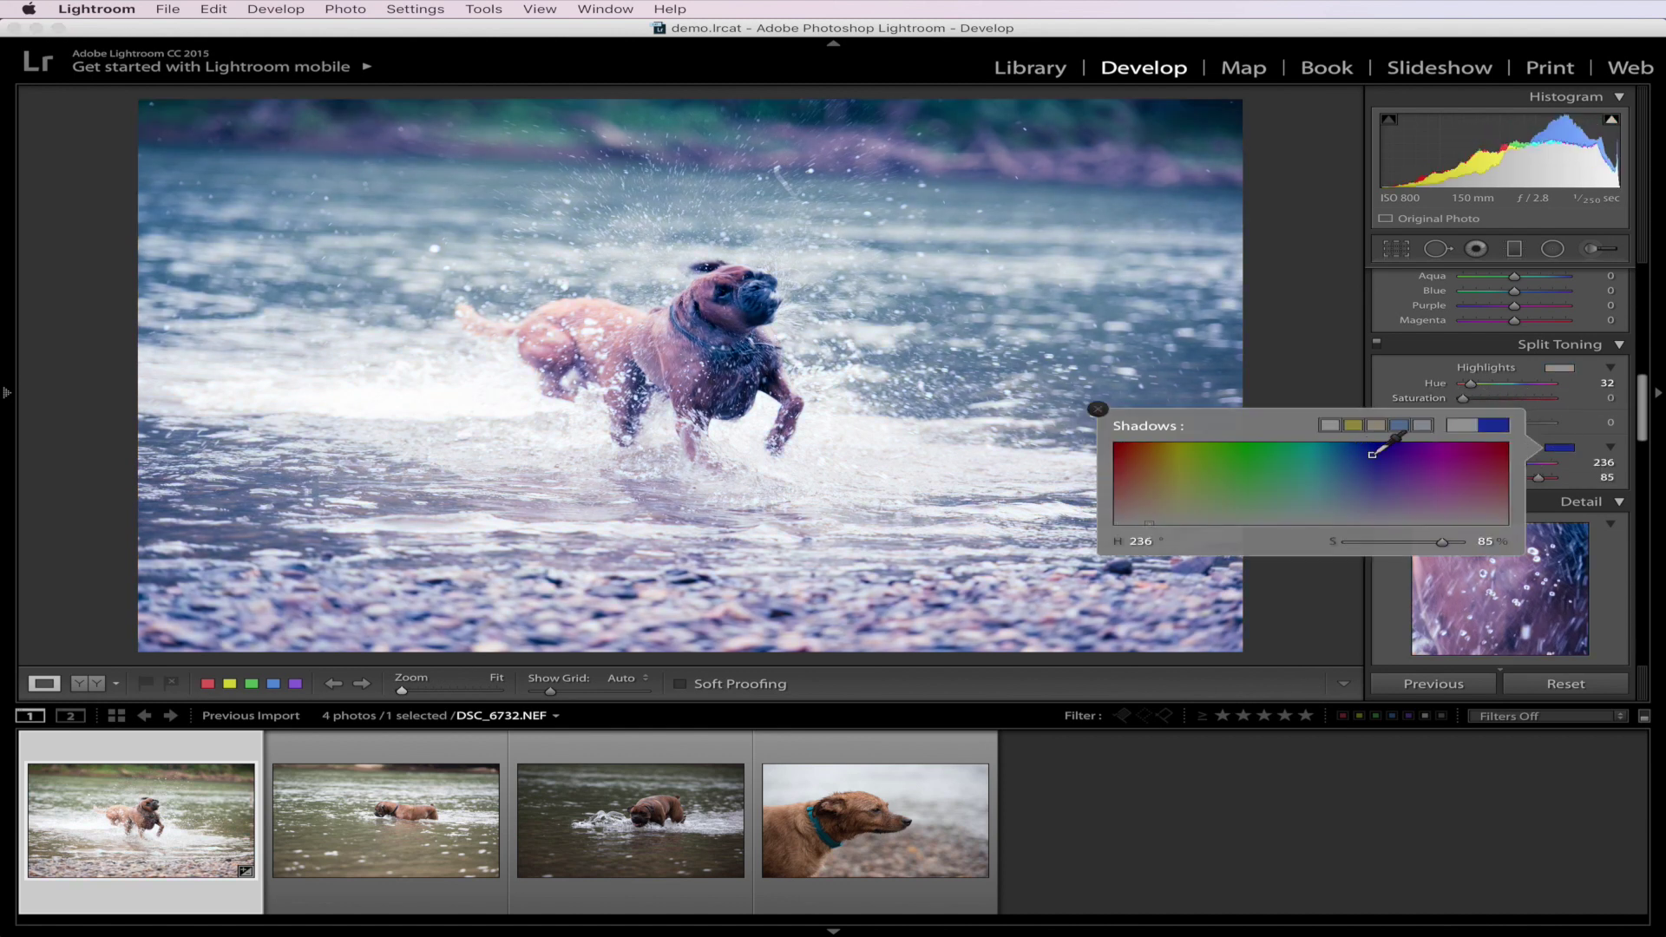
pyautogui.click(1098, 410)
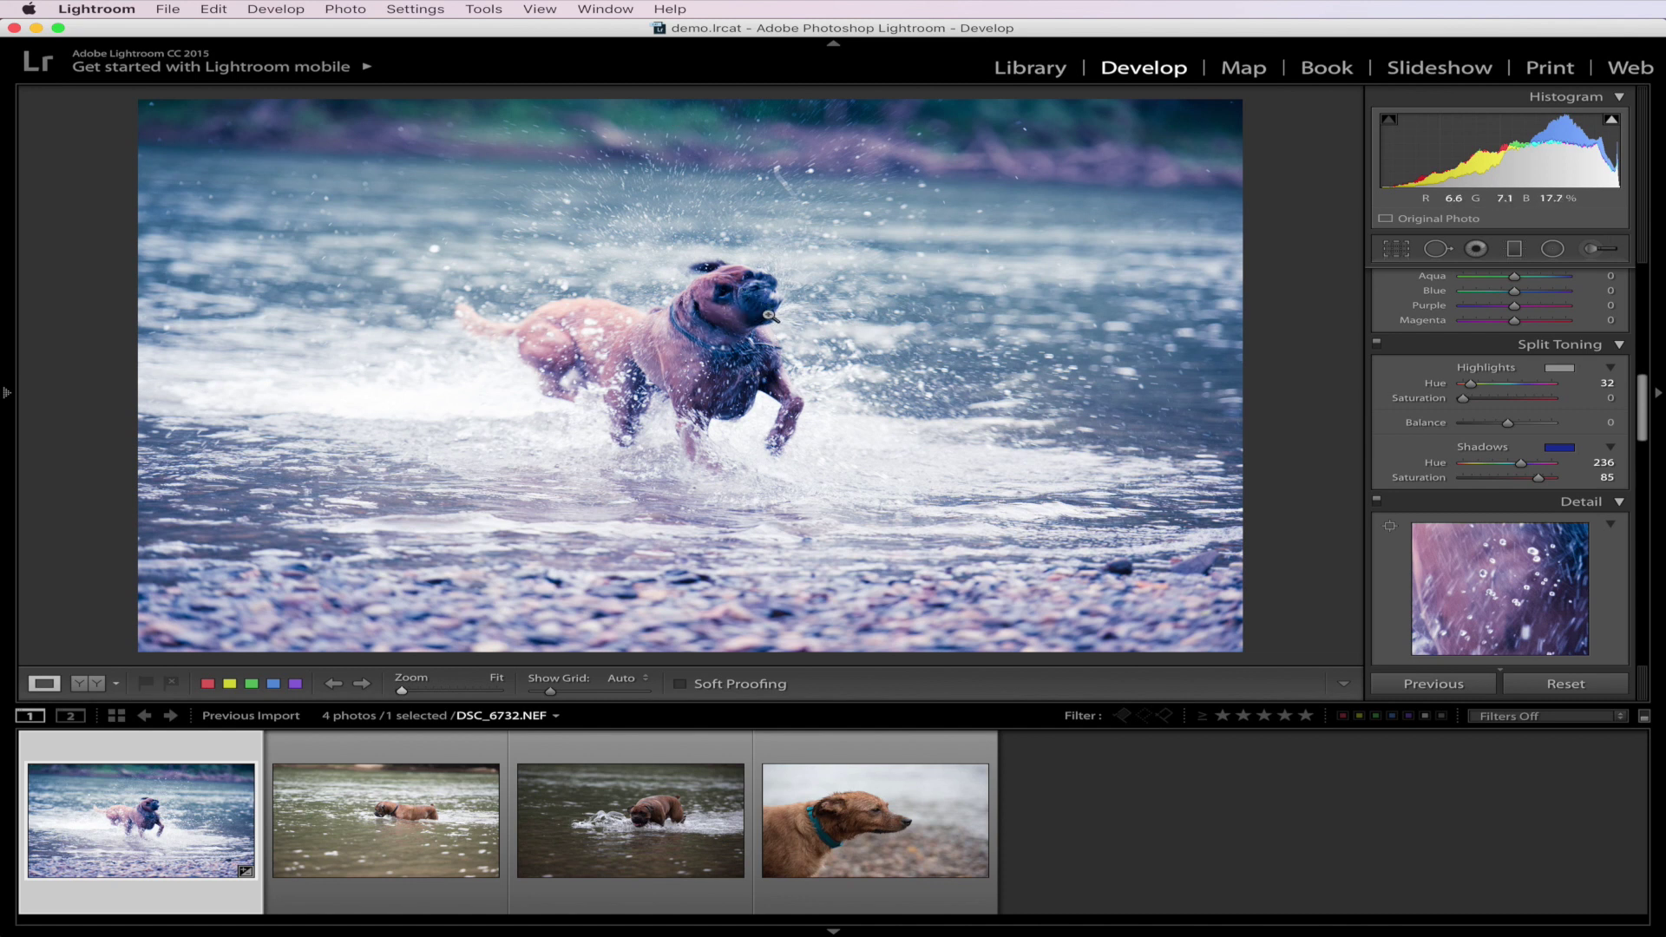
pyautogui.moveTo(1538, 477); pyautogui.dragTo(1463, 480)
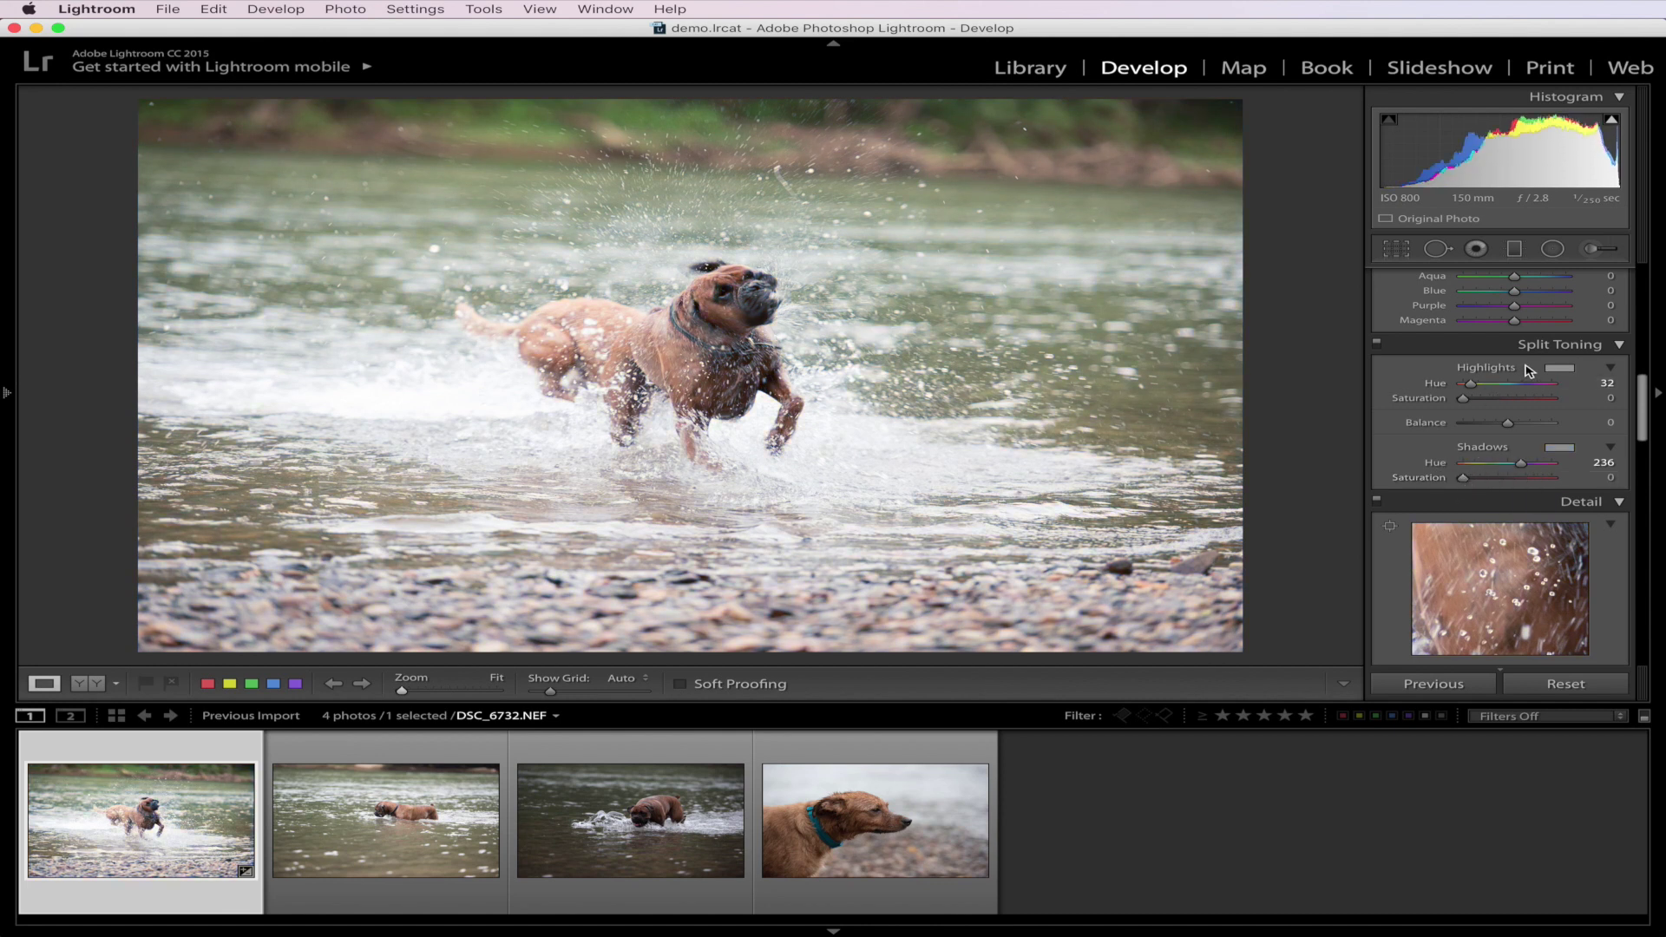
# - Reset the highlights and shadows split-toning hues to 0
pyautogui.click(1555, 346)
pyautogui.click(1553, 348)
pyautogui.doubleClick(1507, 368)
pyautogui.doubleClick(1476, 449)
# - Lower the Sharpening Amount to 0 in the Detail panel
pyautogui.scroll(-5, 1510, 390)
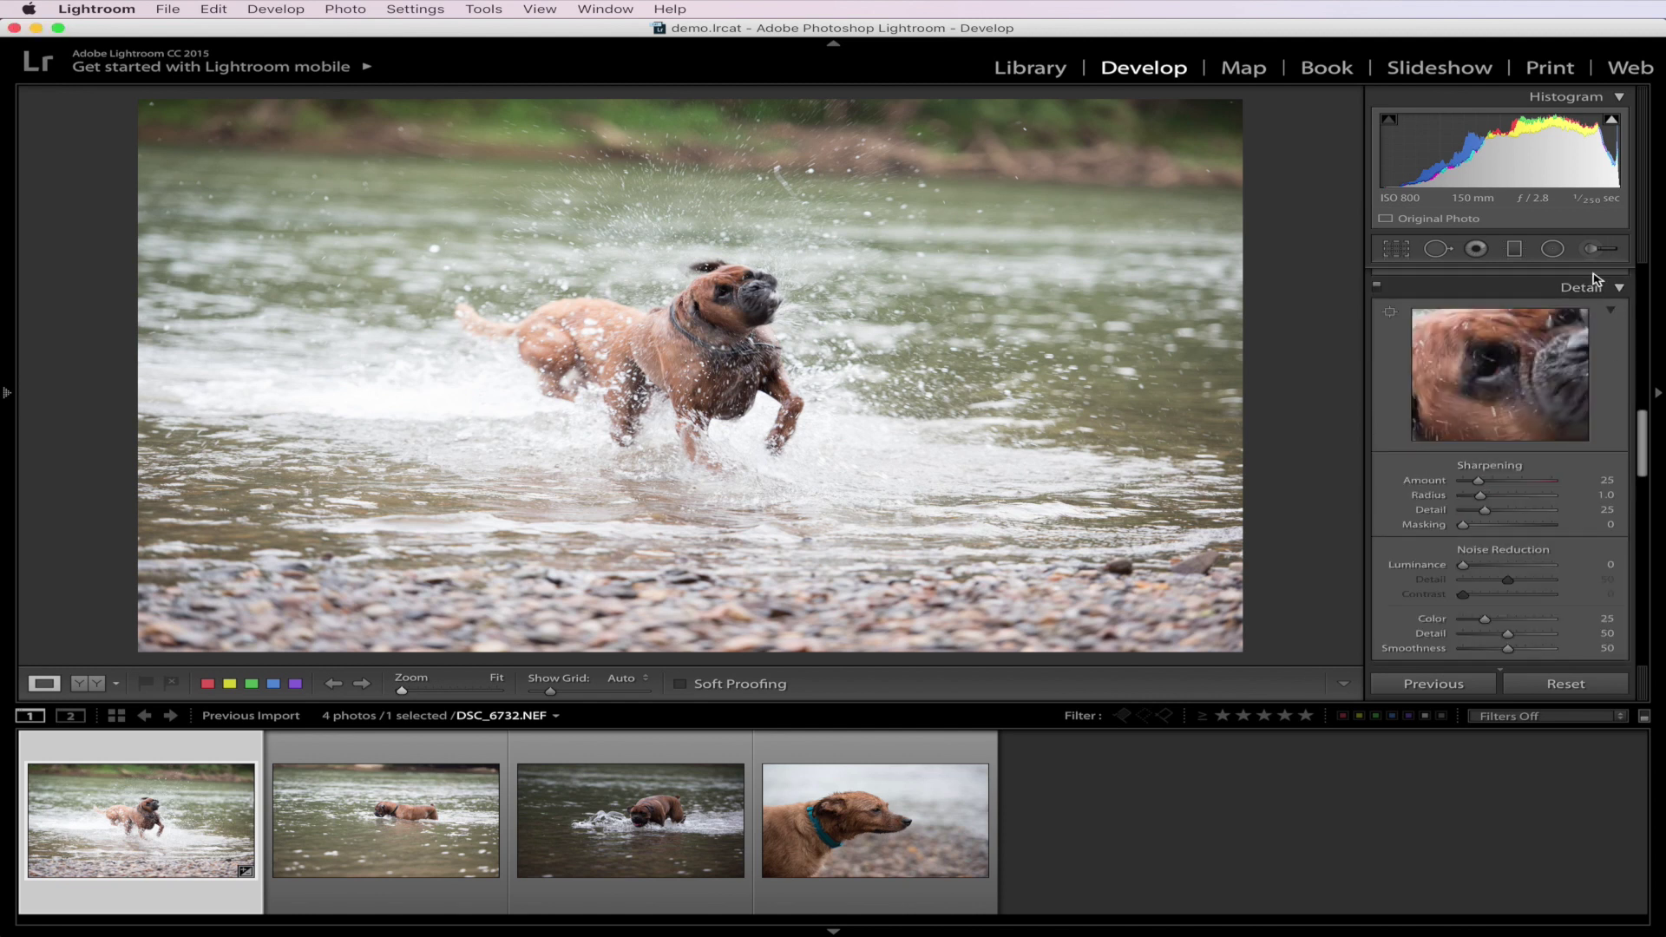
pyautogui.moveTo(1479, 482)
pyautogui.mouseDown()
pyautogui.moveTo(1510, 483)
pyautogui.moveTo(1460, 484)
pyautogui.moveTo(1566, 483)
pyautogui.moveTo(1487, 489)
pyautogui.mouseUp()
pyautogui.scroll(-4, 1565, 539)
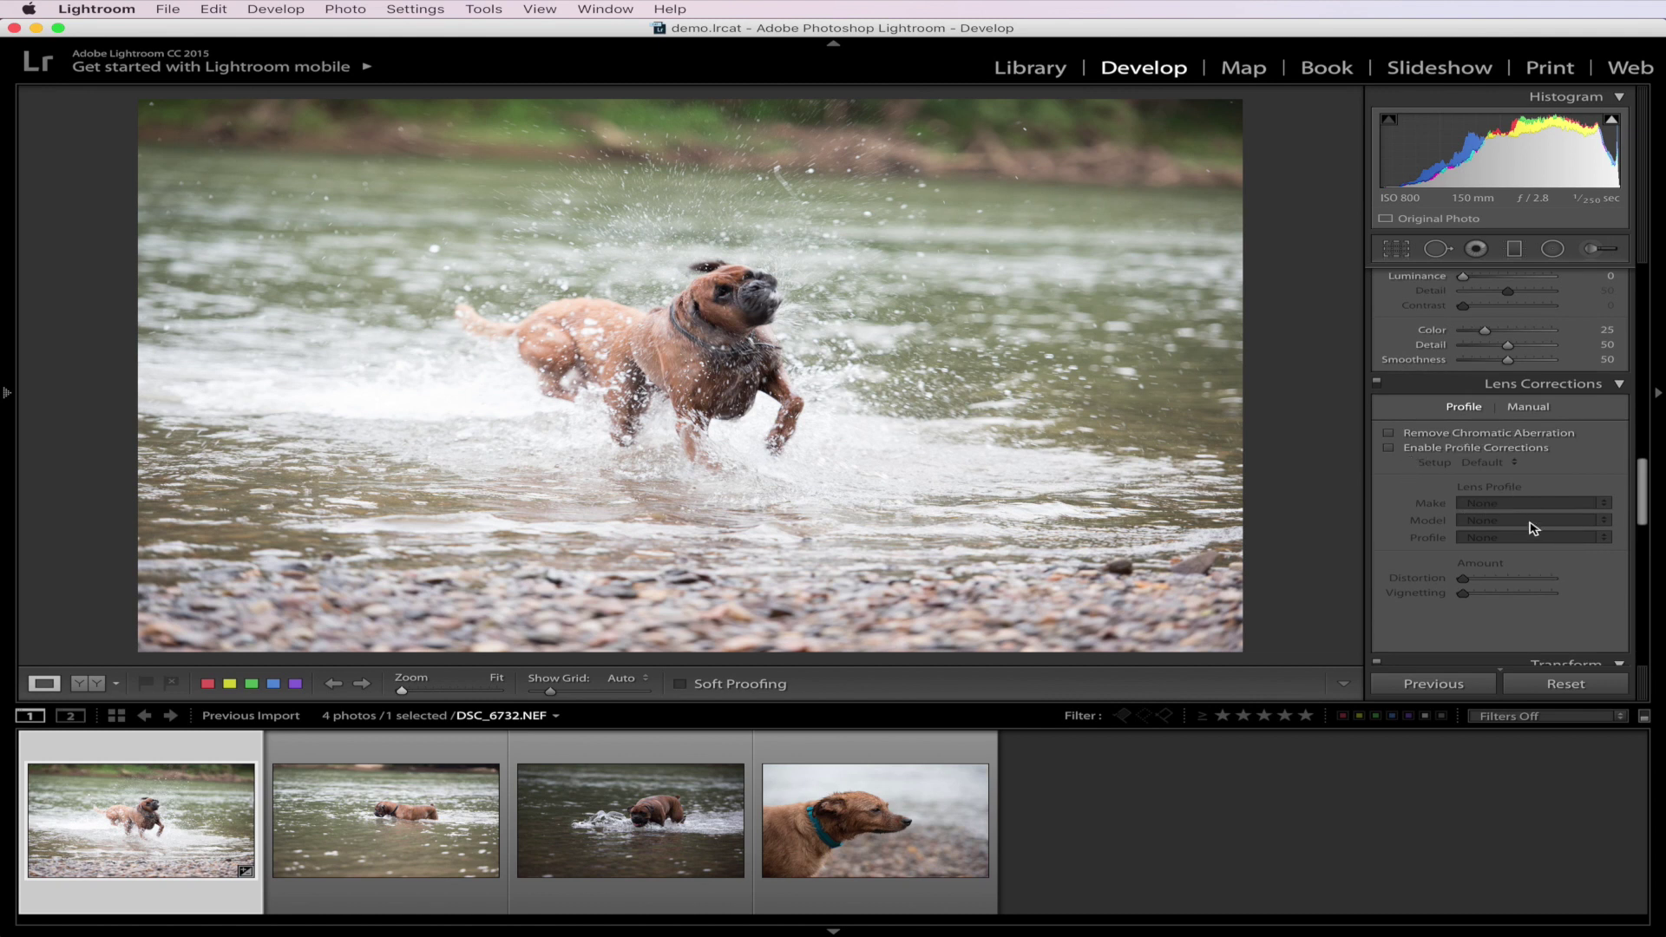
pyautogui.scroll(-2, 1533, 528)
pyautogui.scroll(2, 1533, 528)
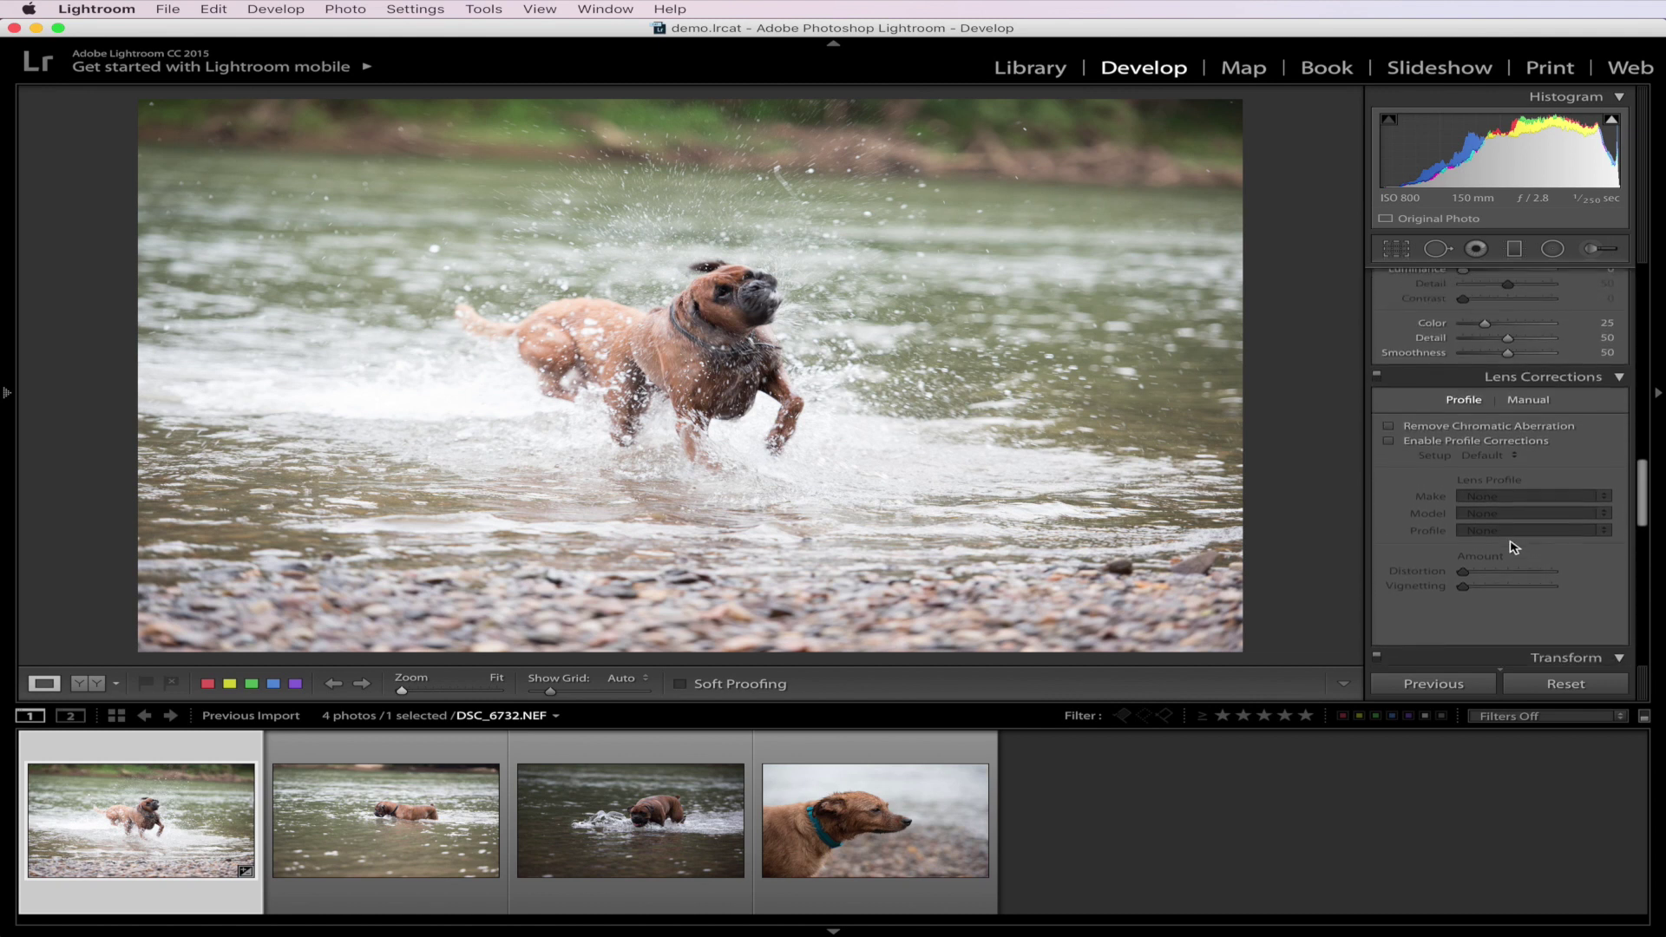
pyautogui.scroll(5, 1495, 361)
pyautogui.scroll(-4, 1532, 434)
pyautogui.scroll(-3, 1539, 460)
pyautogui.scroll(1, 1532, 442)
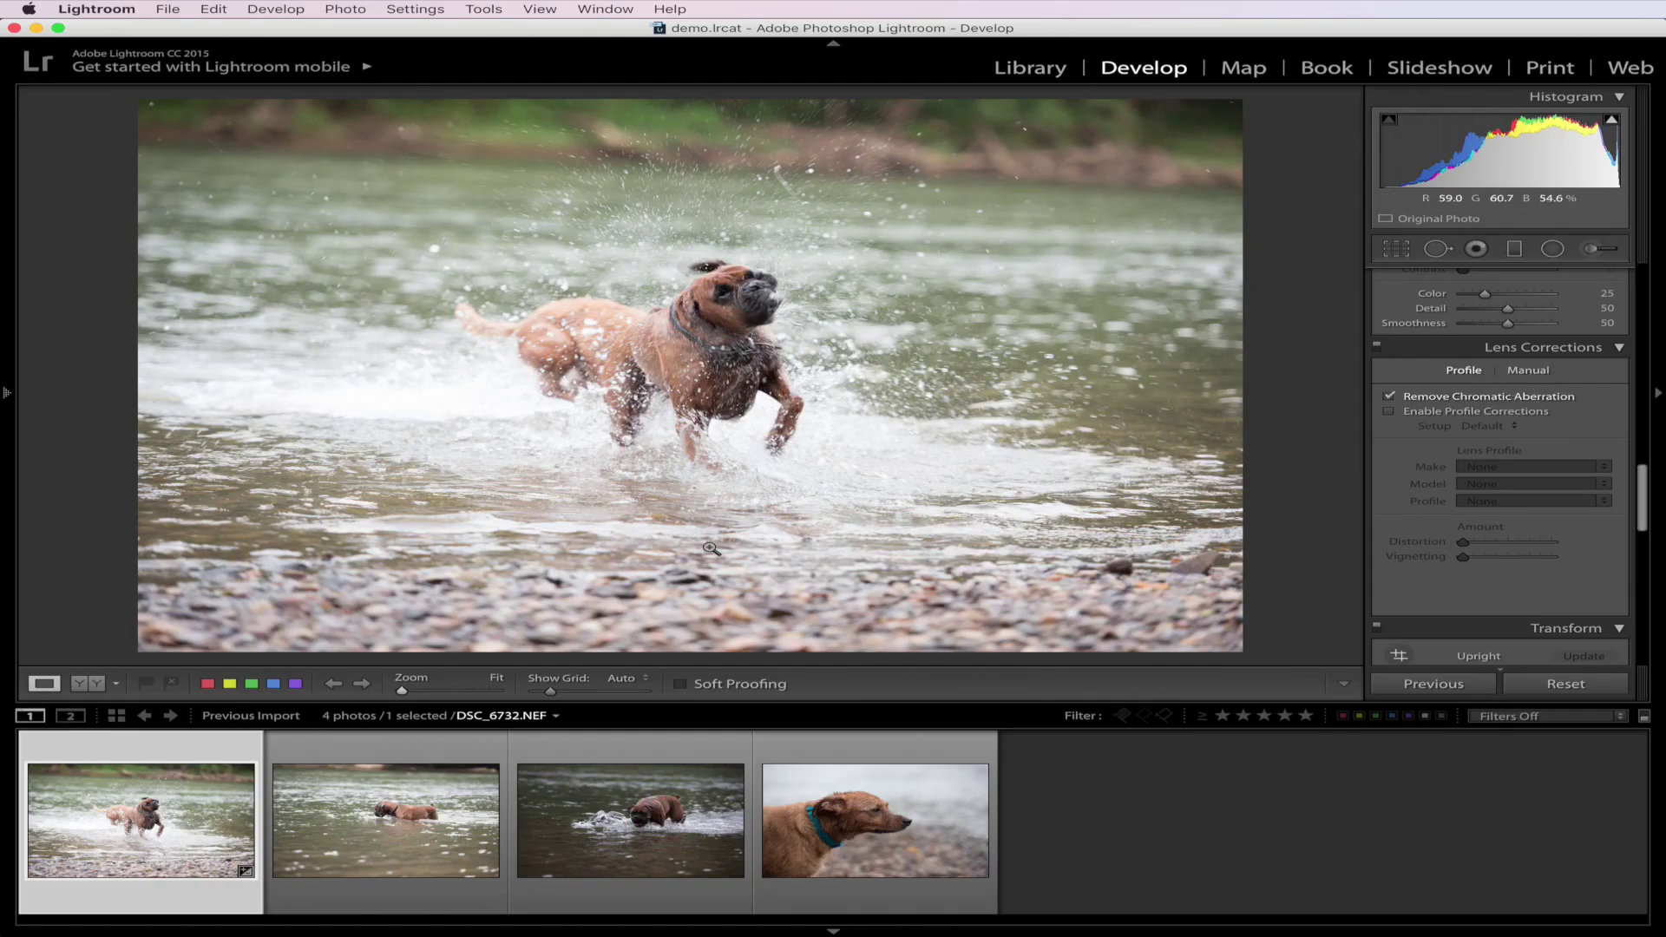
# - Enable lens profile corrections, try Upright Auto then Off, and set Vertical to +7
pyautogui.click(1475, 411)
pyautogui.scroll(-5, 1487, 365)
pyautogui.click(1486, 338)
pyautogui.click(1426, 337)
pyautogui.moveTo(1508, 405)
pyautogui.mouseDown()
pyautogui.moveTo(1604, 412)
pyautogui.moveTo(1518, 409)
pyautogui.mouseUp()
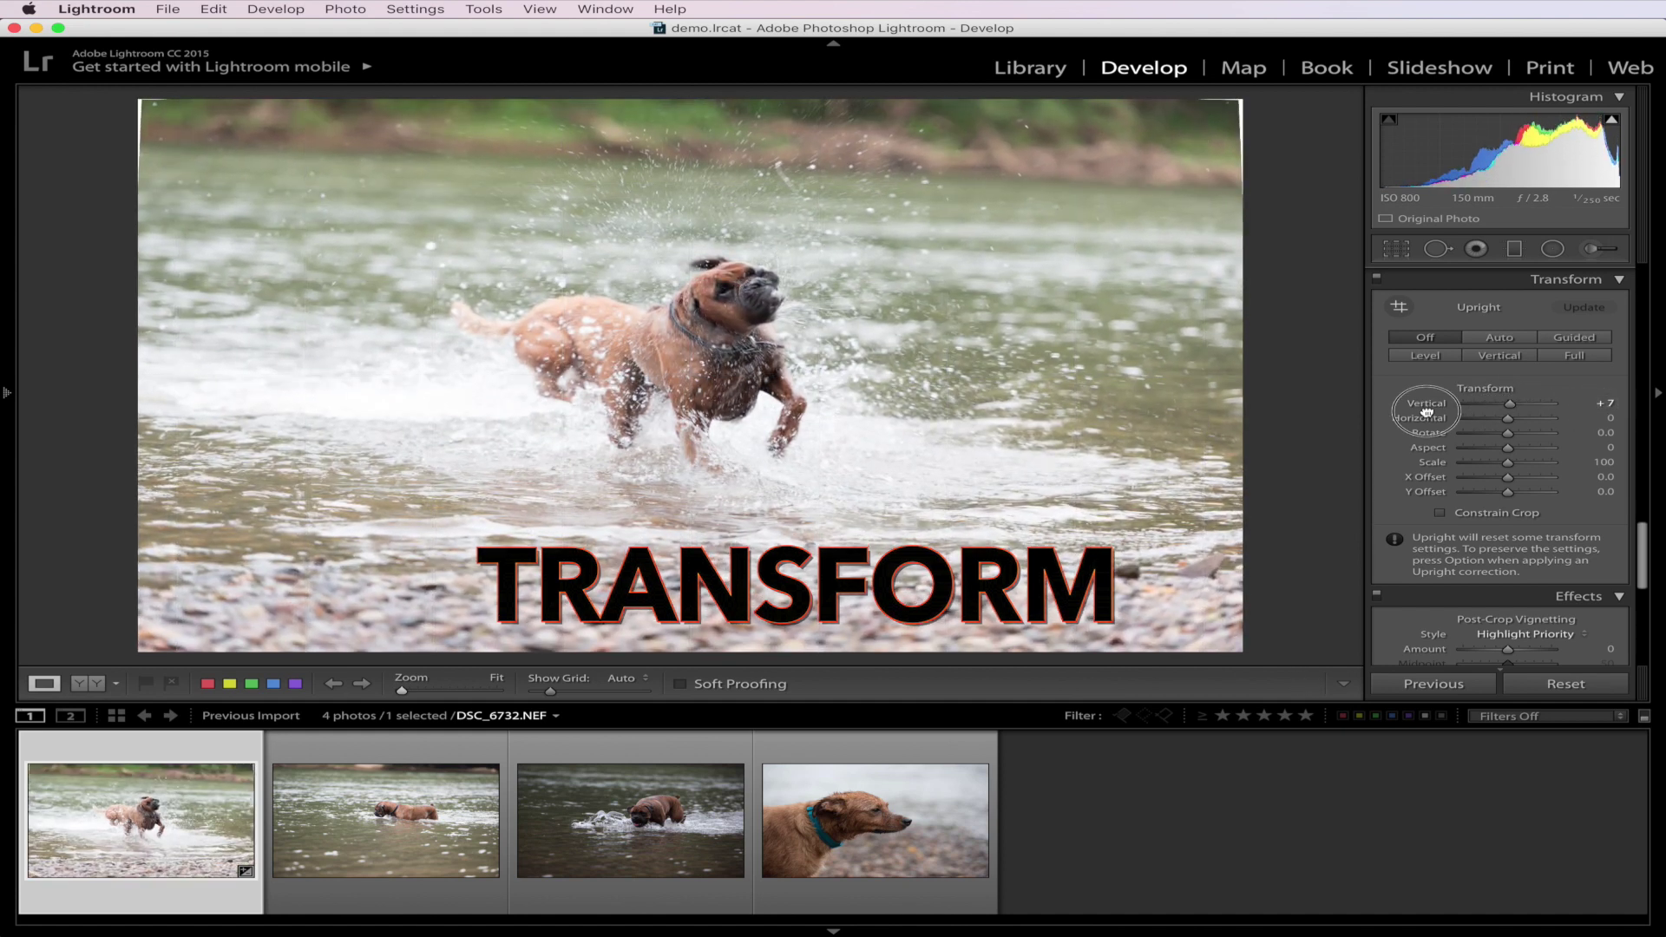
# - Reset Vertical transform to 0, add a -29 post-crop vignette, and test then clear Grain
pyautogui.doubleClick(1424, 405)
pyautogui.scroll(-5, 1527, 446)
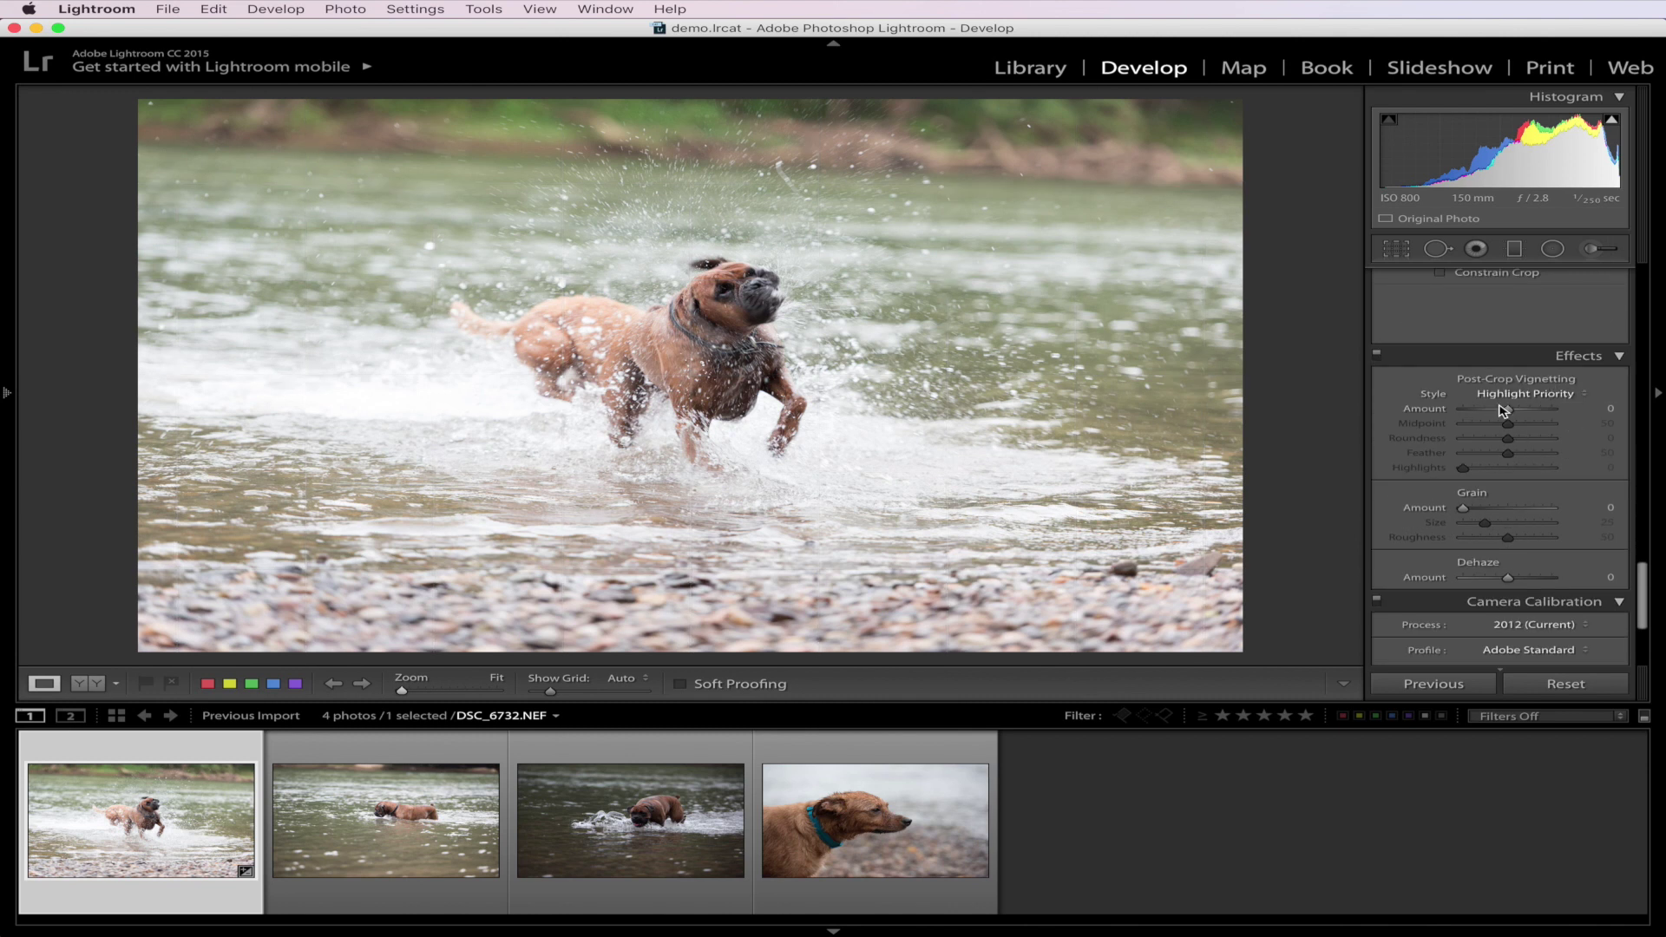
pyautogui.moveTo(1504, 416)
pyautogui.mouseDown()
pyautogui.moveTo(1461, 413)
pyautogui.moveTo(1599, 422)
pyautogui.moveTo(1507, 422)
pyautogui.mouseUp()
pyautogui.moveTo(1465, 509)
pyautogui.mouseDown()
pyautogui.moveTo(1544, 510)
pyautogui.moveTo(1441, 516)
pyautogui.mouseUp()
pyautogui.scroll(-5, 1553, 382)
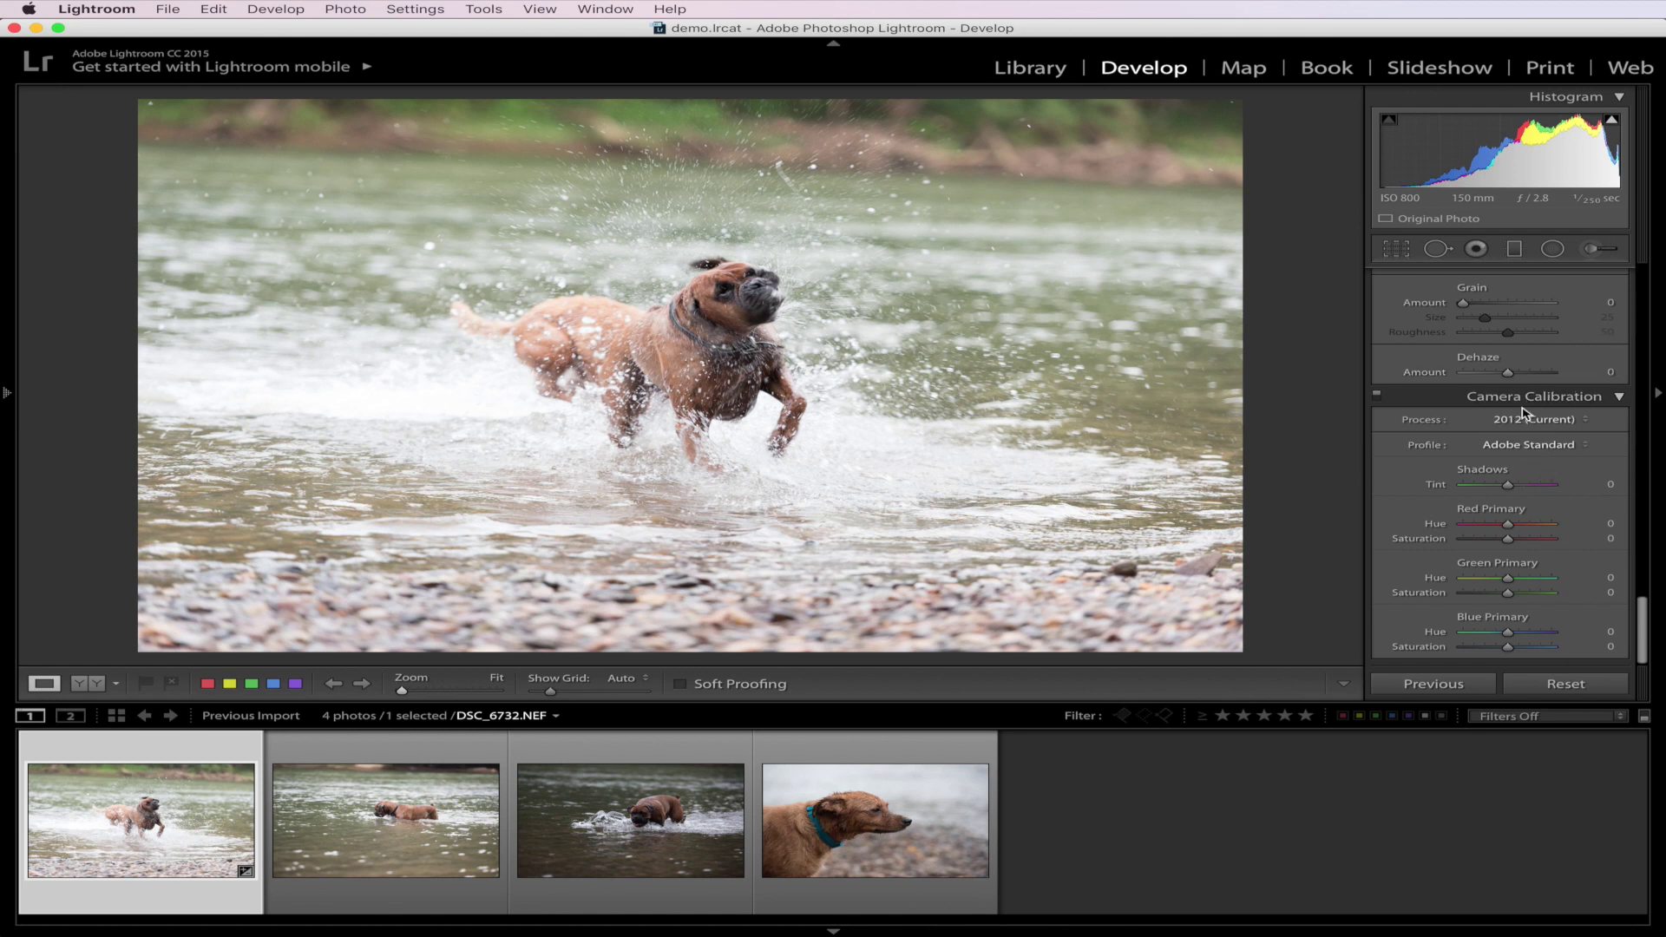
# - Try the Camera Vivid calibration profile, leaving the process version unchanged
pyautogui.click(1548, 450)
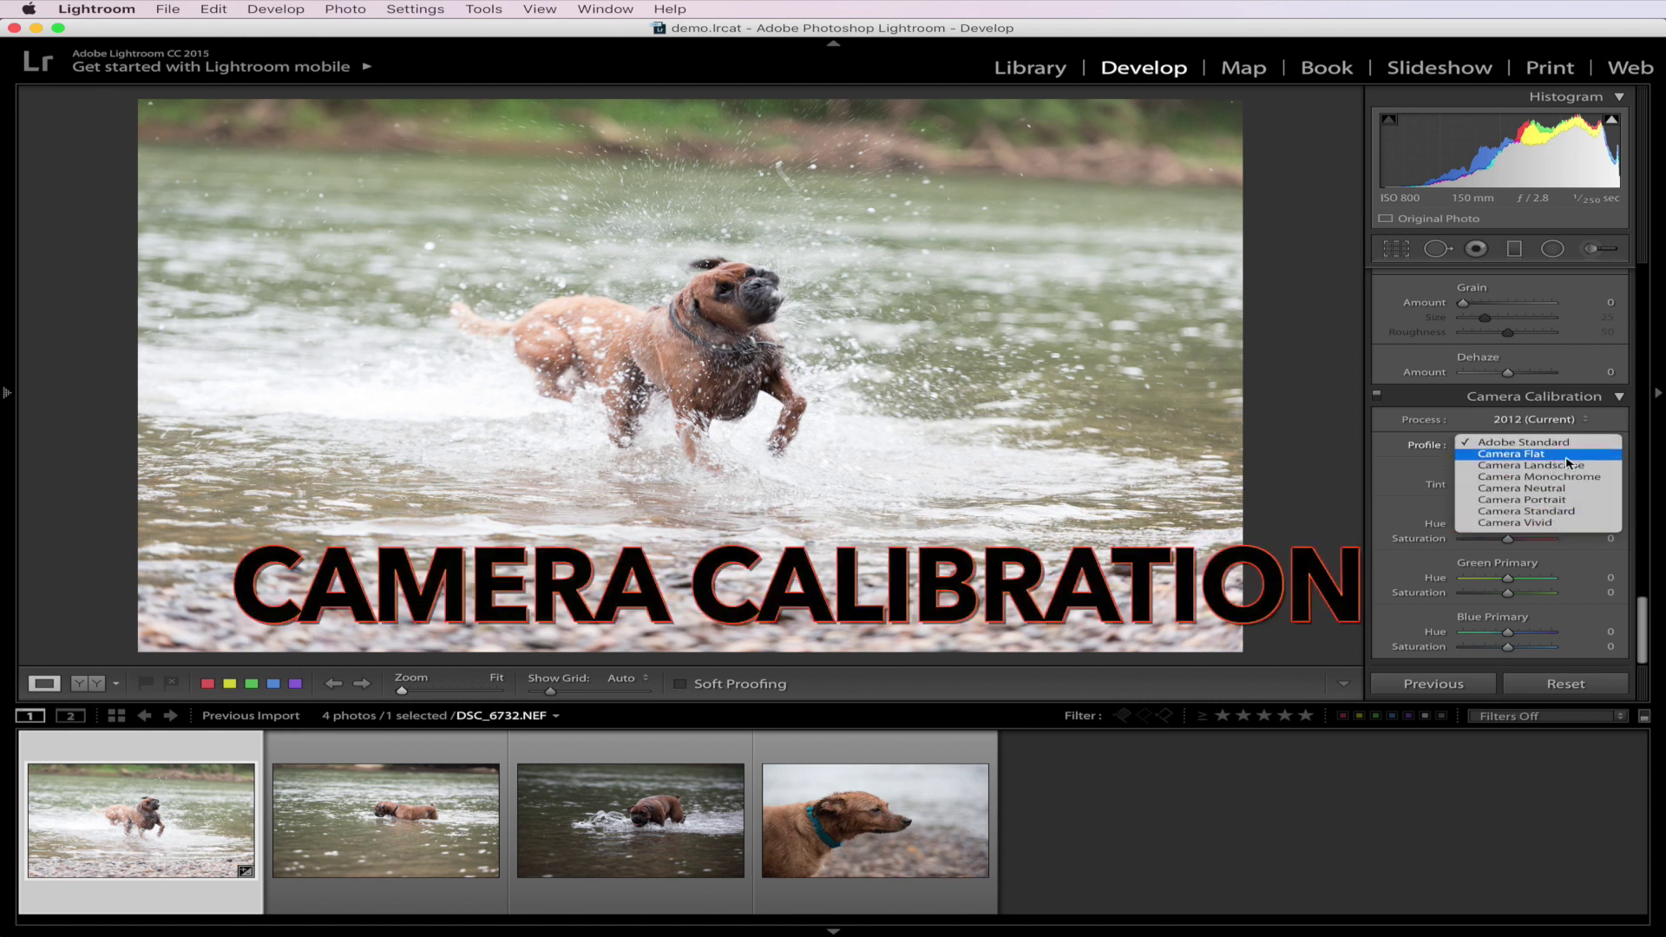
pyautogui.click(1567, 524)
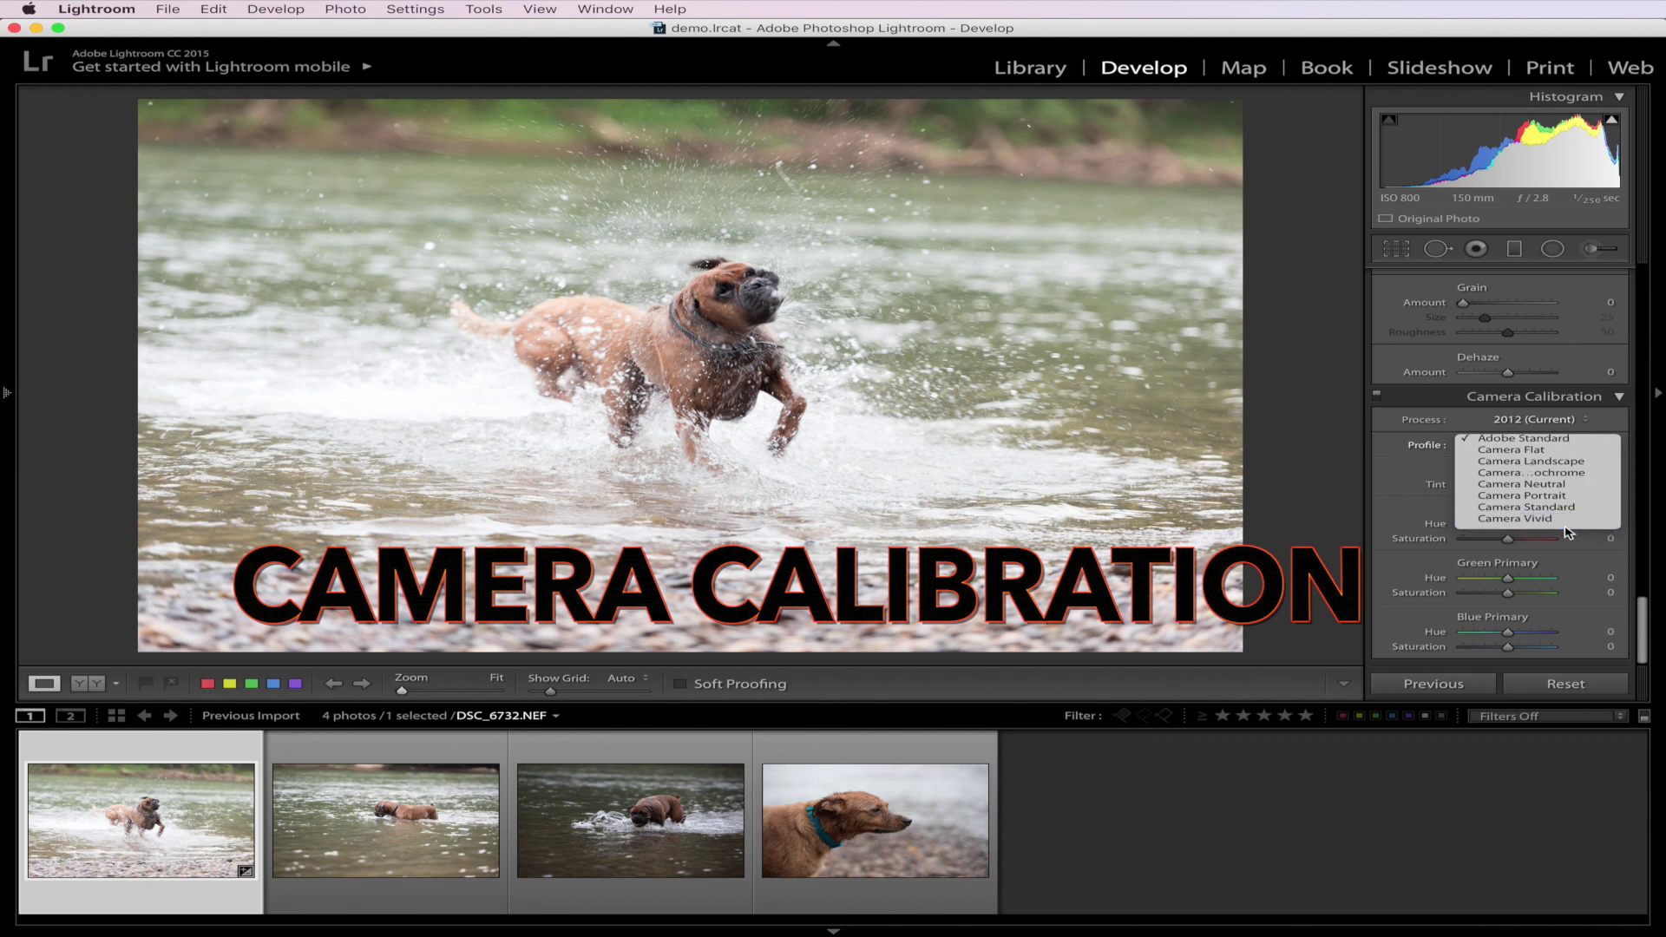
pyautogui.click(1551, 421)
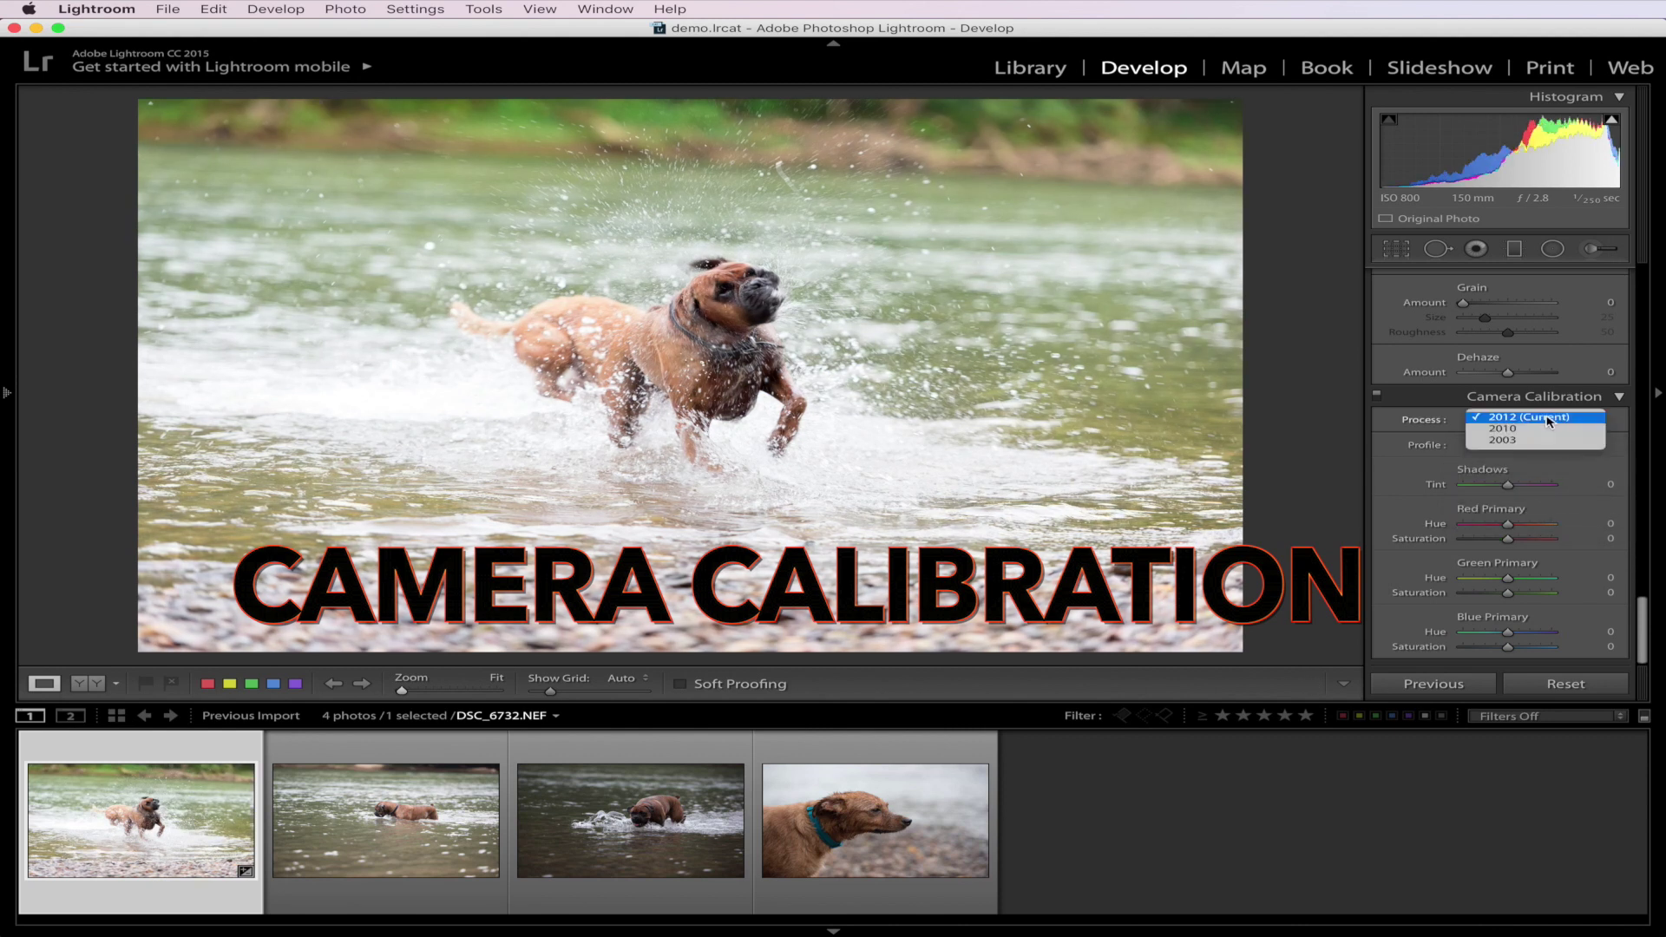
pyautogui.click(1549, 421)
# - Try Camera Standard and Camera Portrait, then settle on Camera Neutral
pyautogui.click(1540, 446)
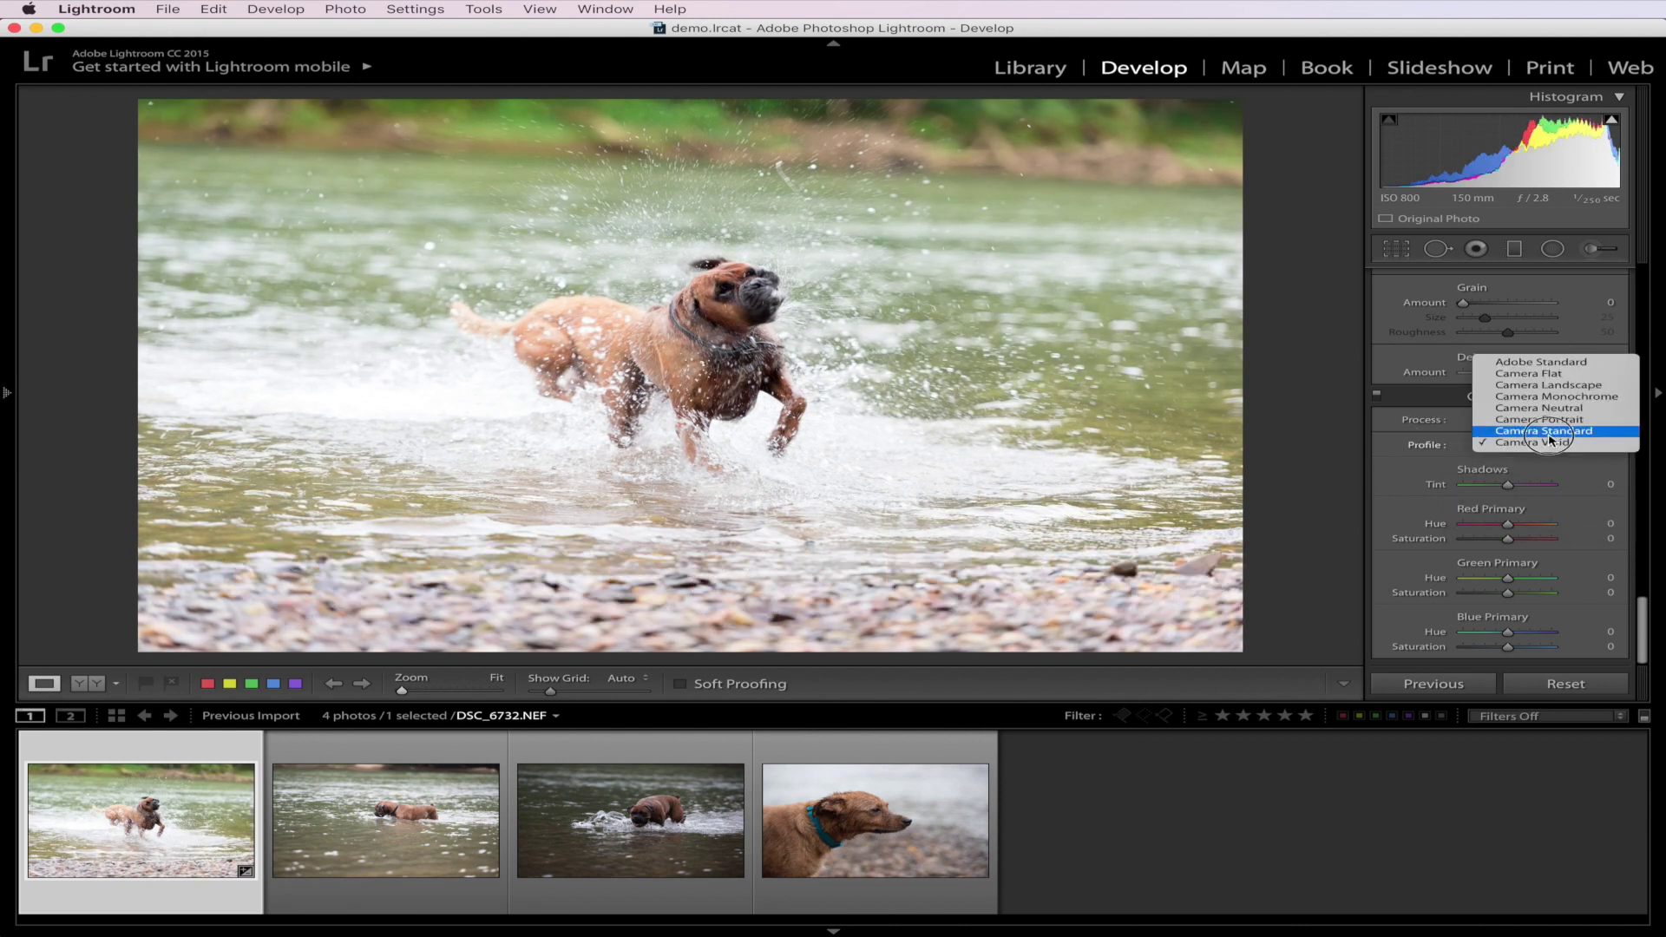
pyautogui.click(1544, 431)
pyautogui.click(1562, 445)
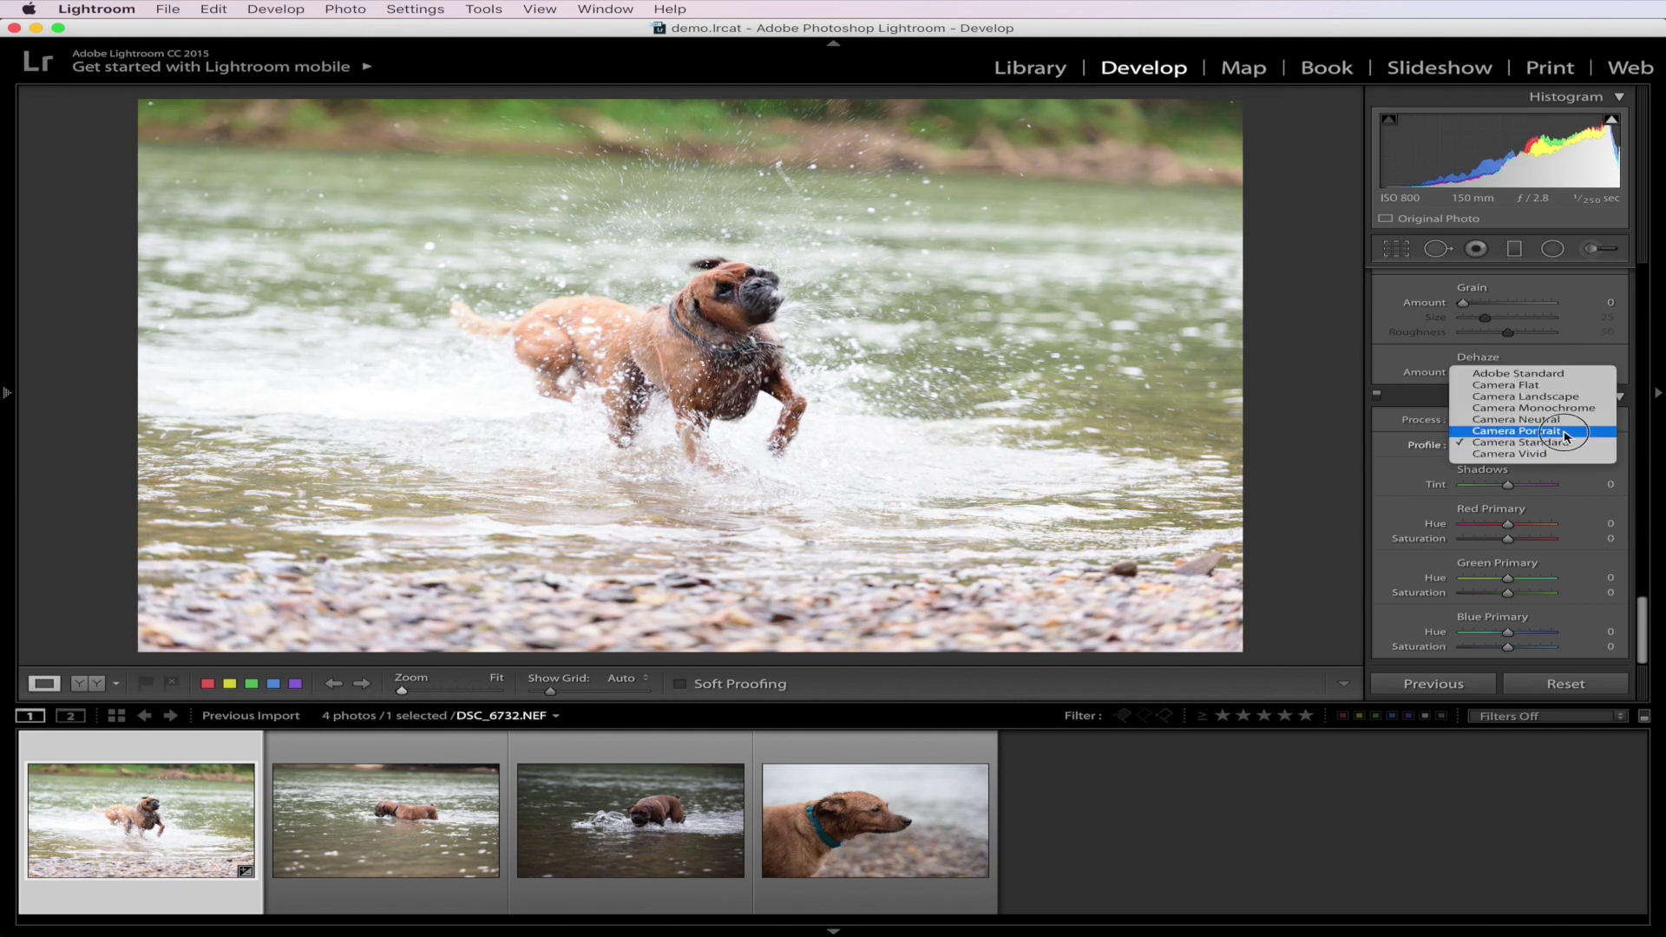
pyautogui.click(1567, 431)
pyautogui.click(1549, 445)
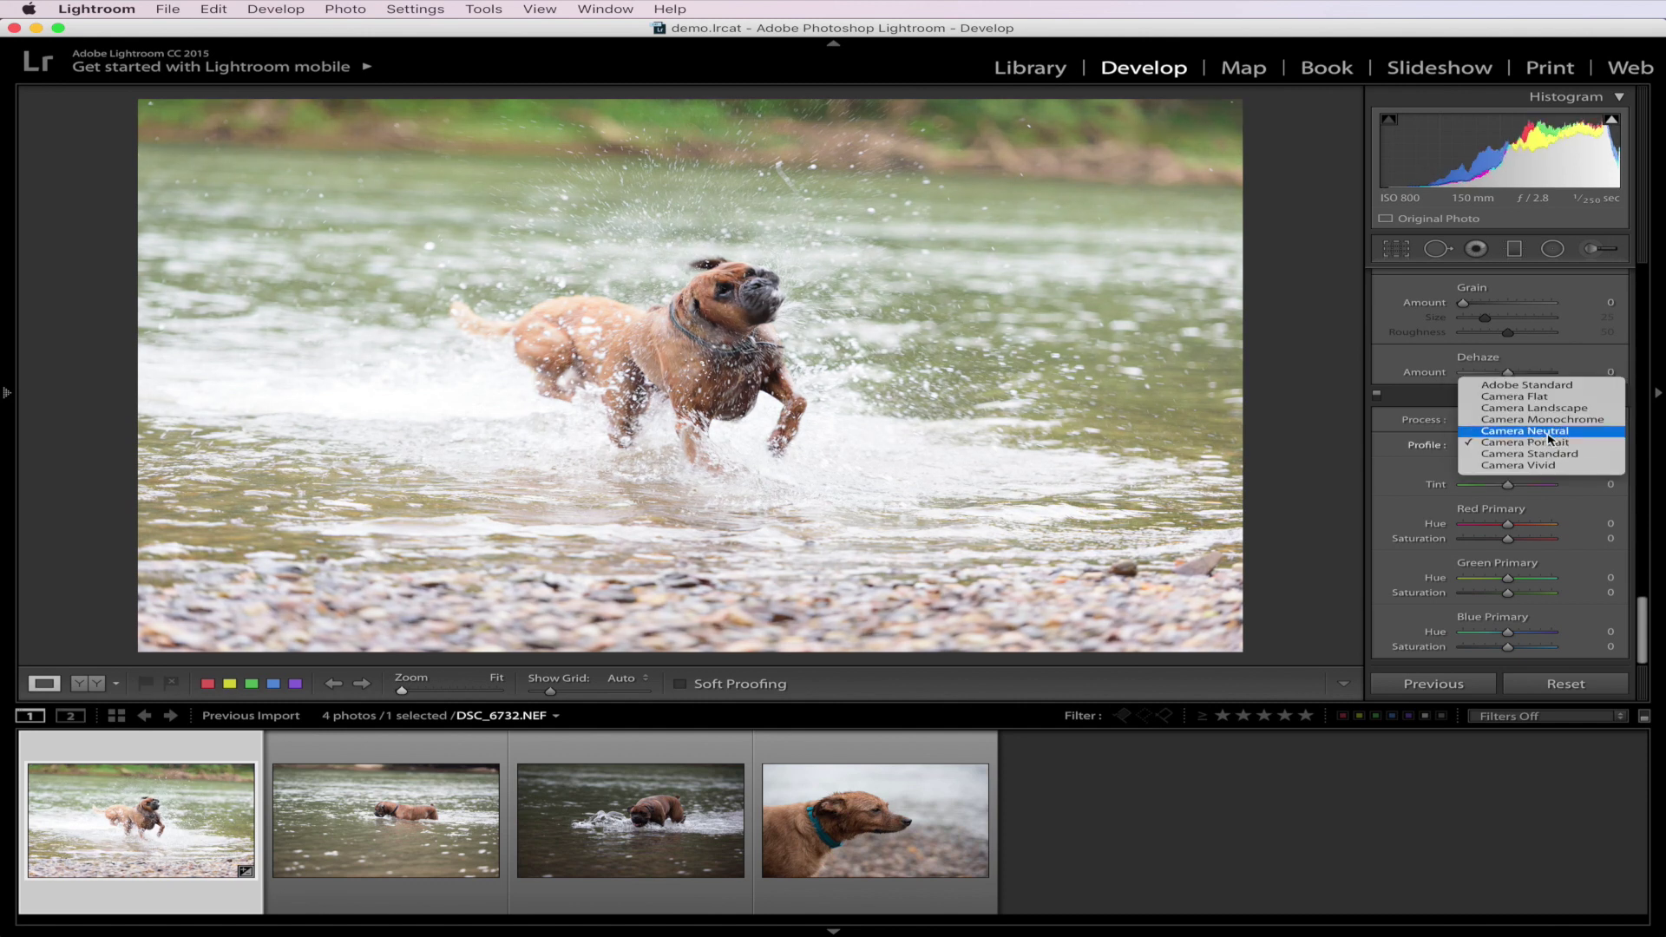
pyautogui.click(1550, 431)
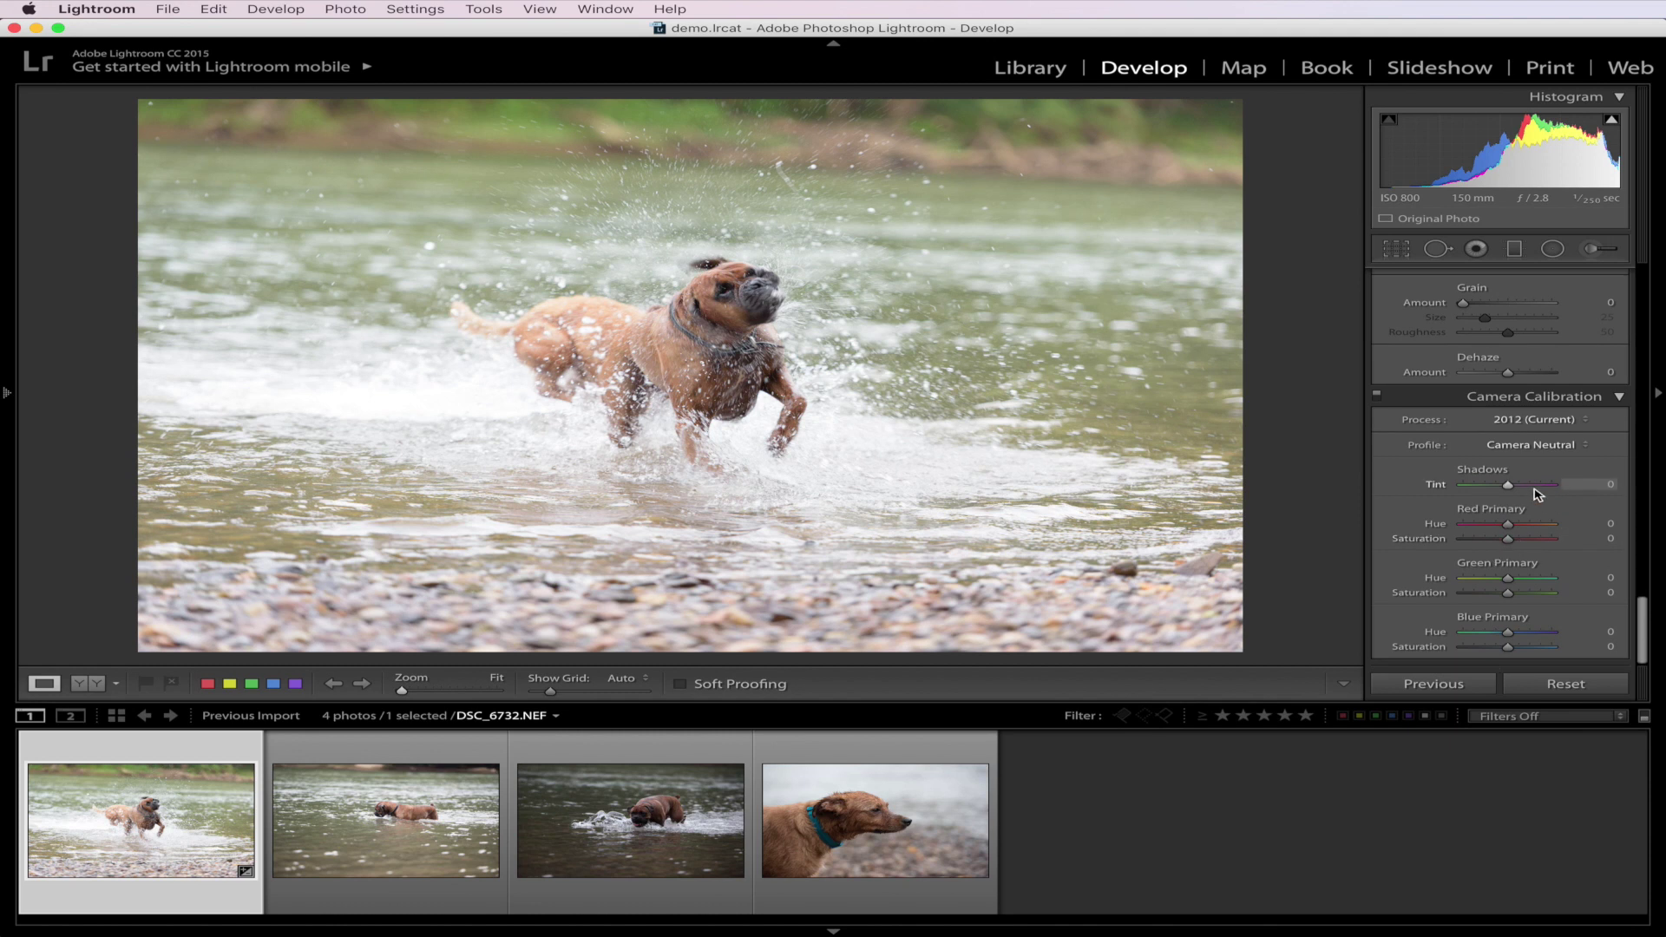
pyautogui.scroll(20, 1535, 495)
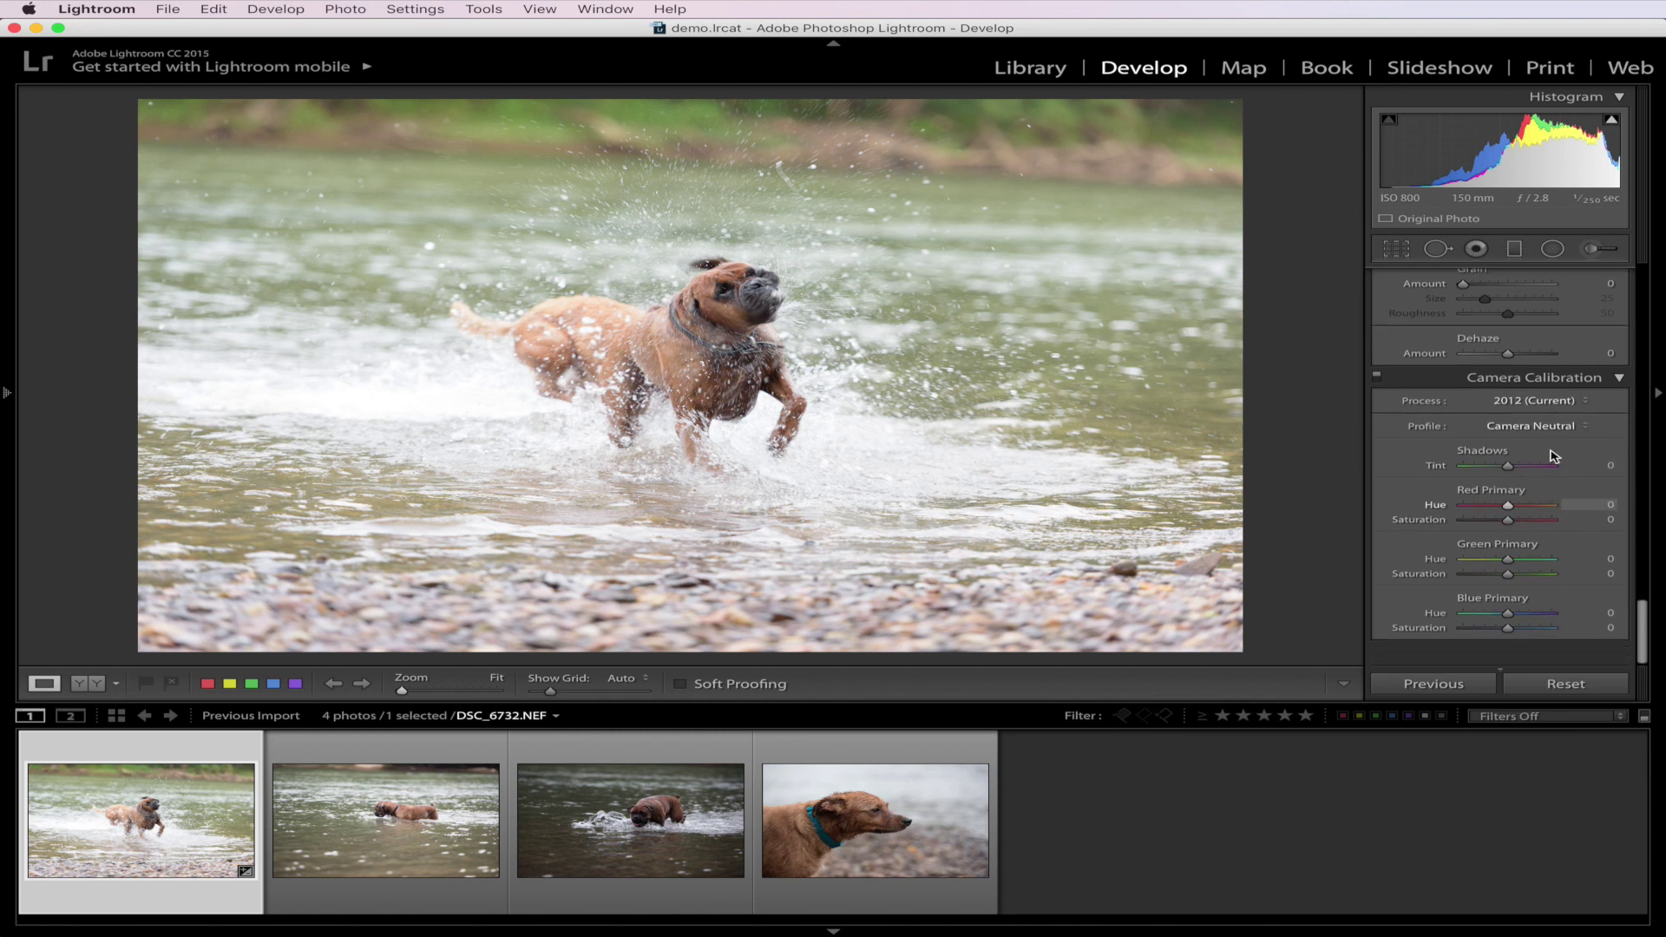
pyautogui.scroll(-15, 1588, 564)
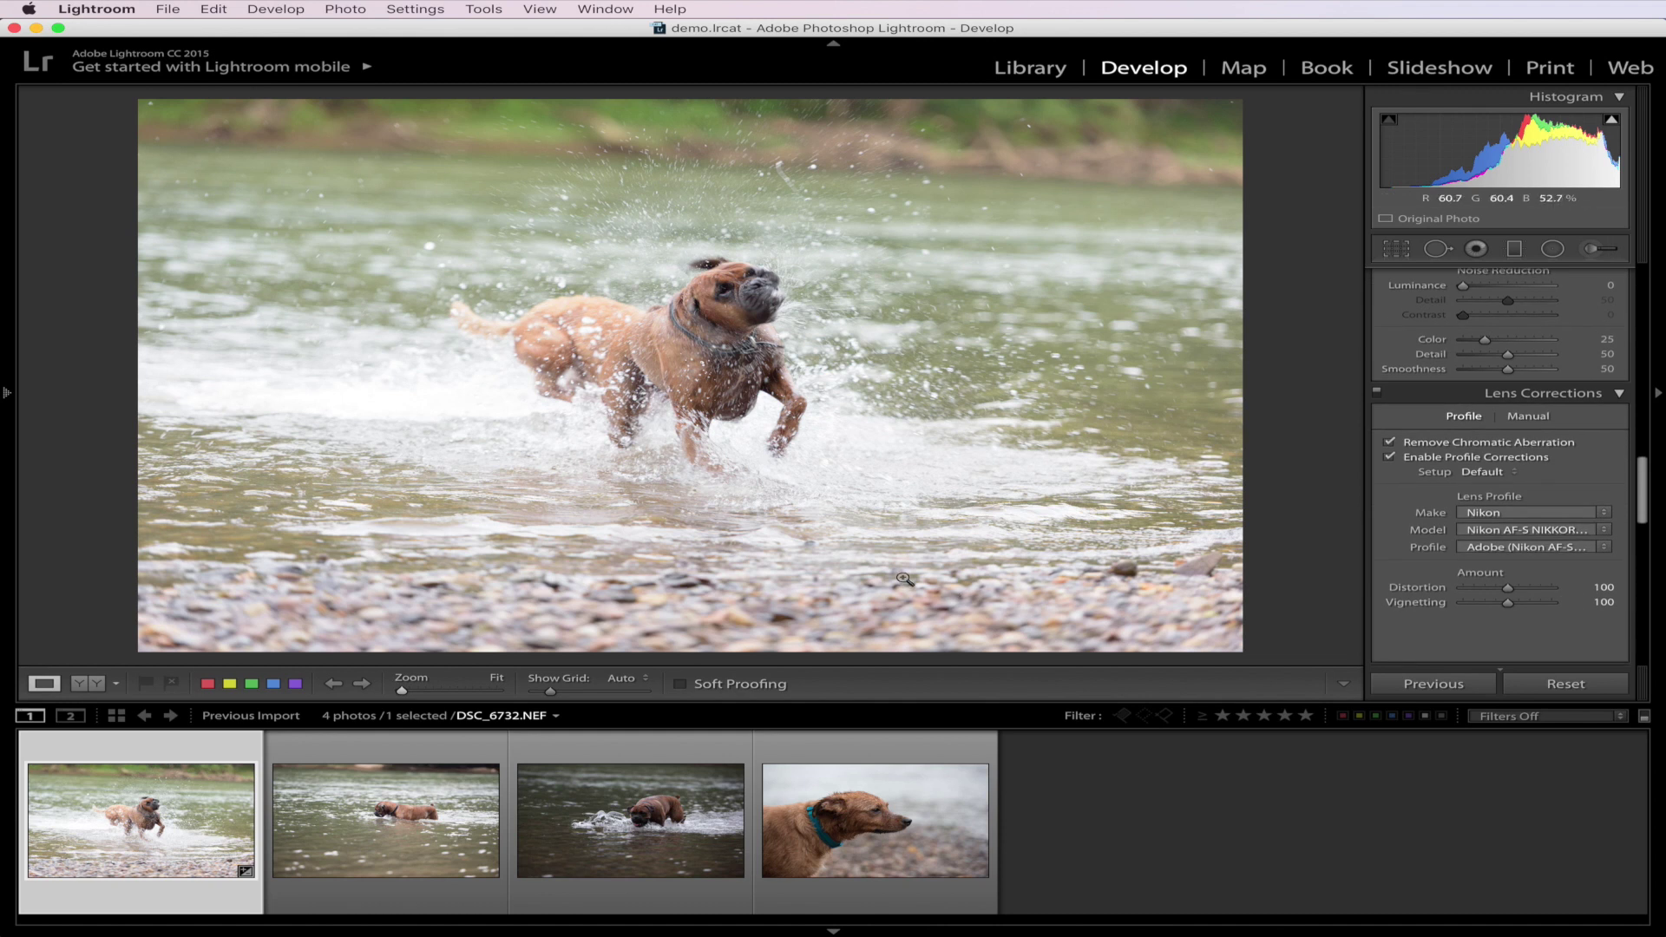
pyautogui.scroll(-10, 1536, 478)
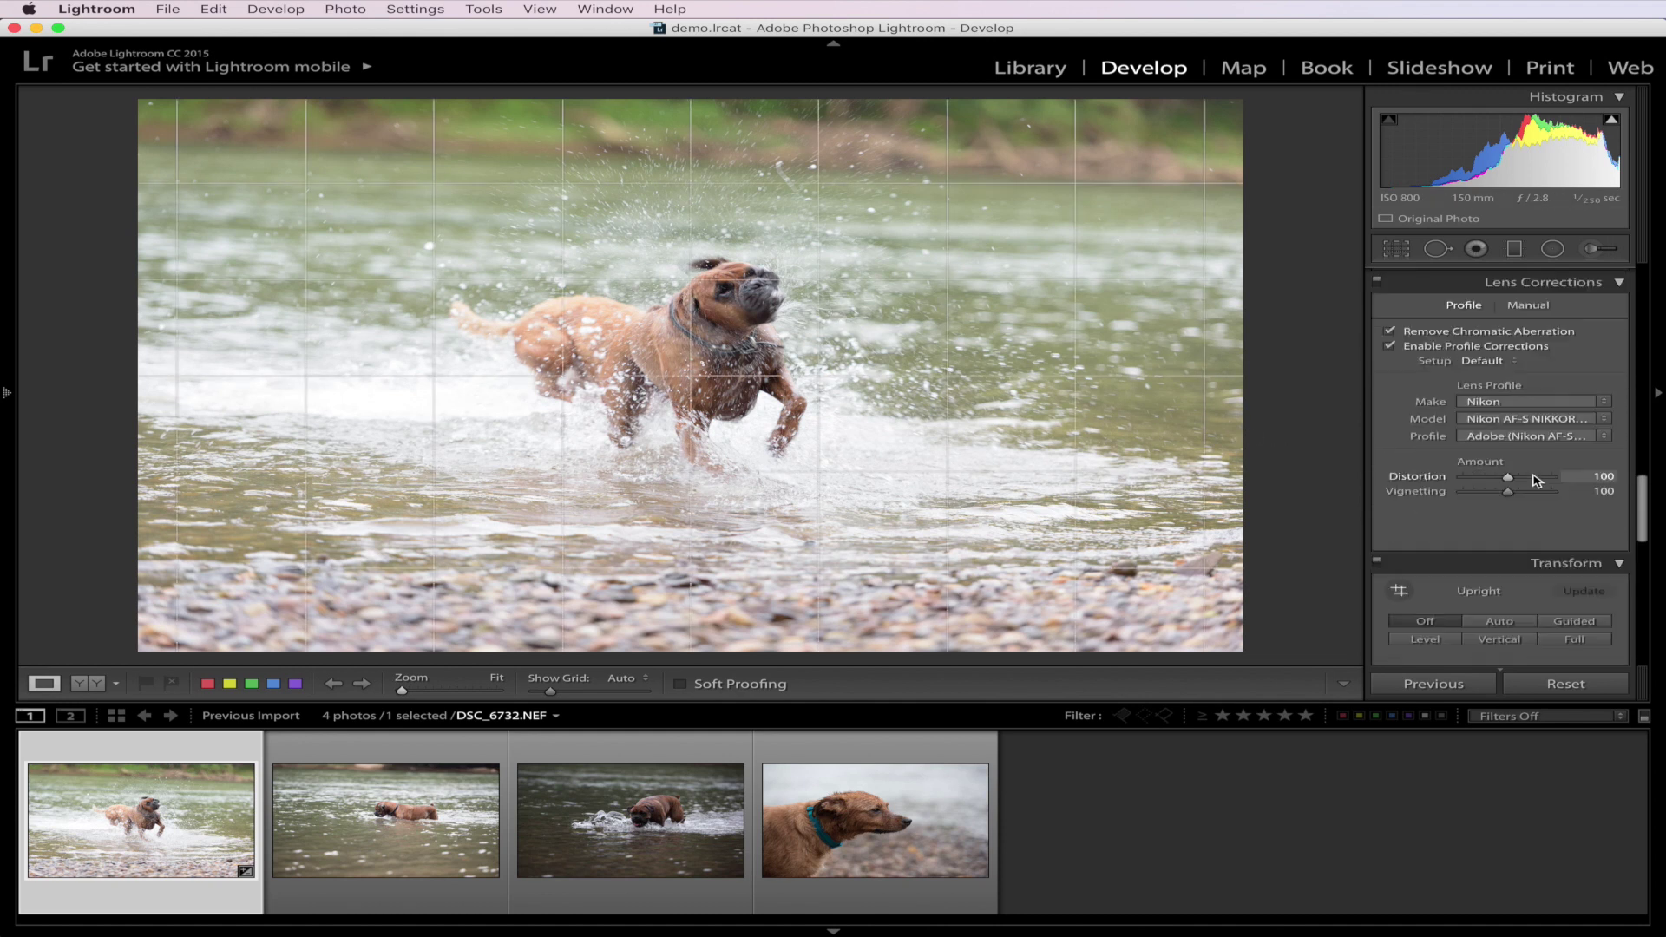
pyautogui.scroll(20, 1536, 479)
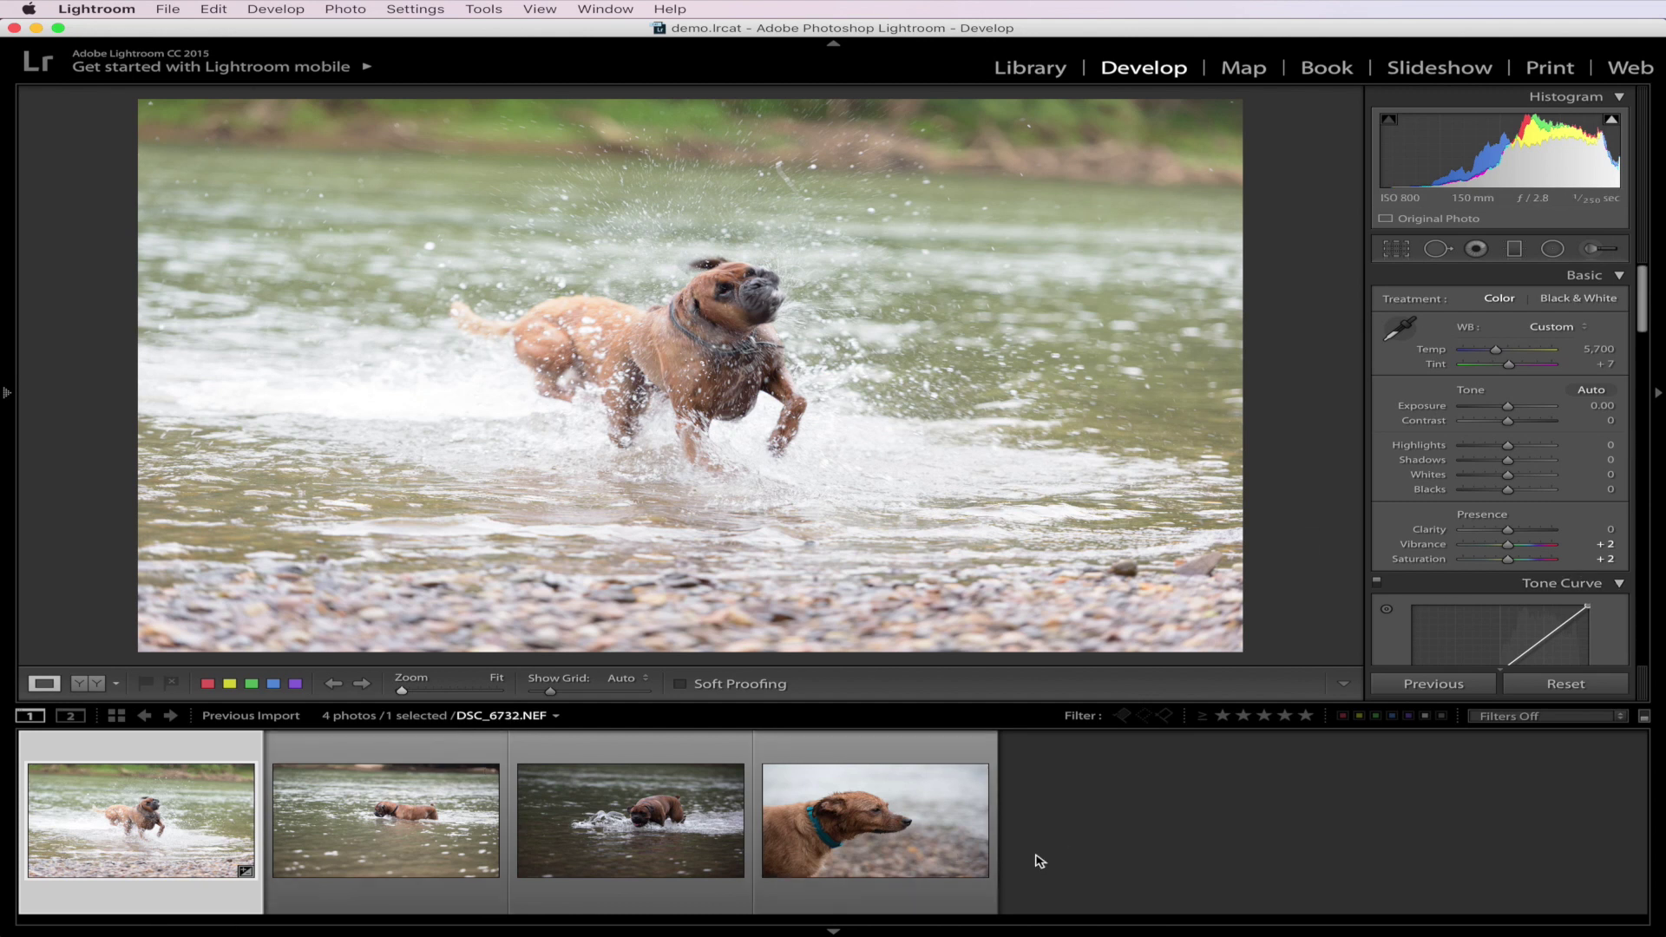
# - Select all four photos and, with Auto Sync on, warm them to Temp 7,327
pyautogui.click(340, 814)
pyautogui.keyDown('shift'); pyautogui.click(816, 812); pyautogui.keyUp('shift')
pyautogui.press('Left')
pyautogui.hotkey('ctrl', 'a')
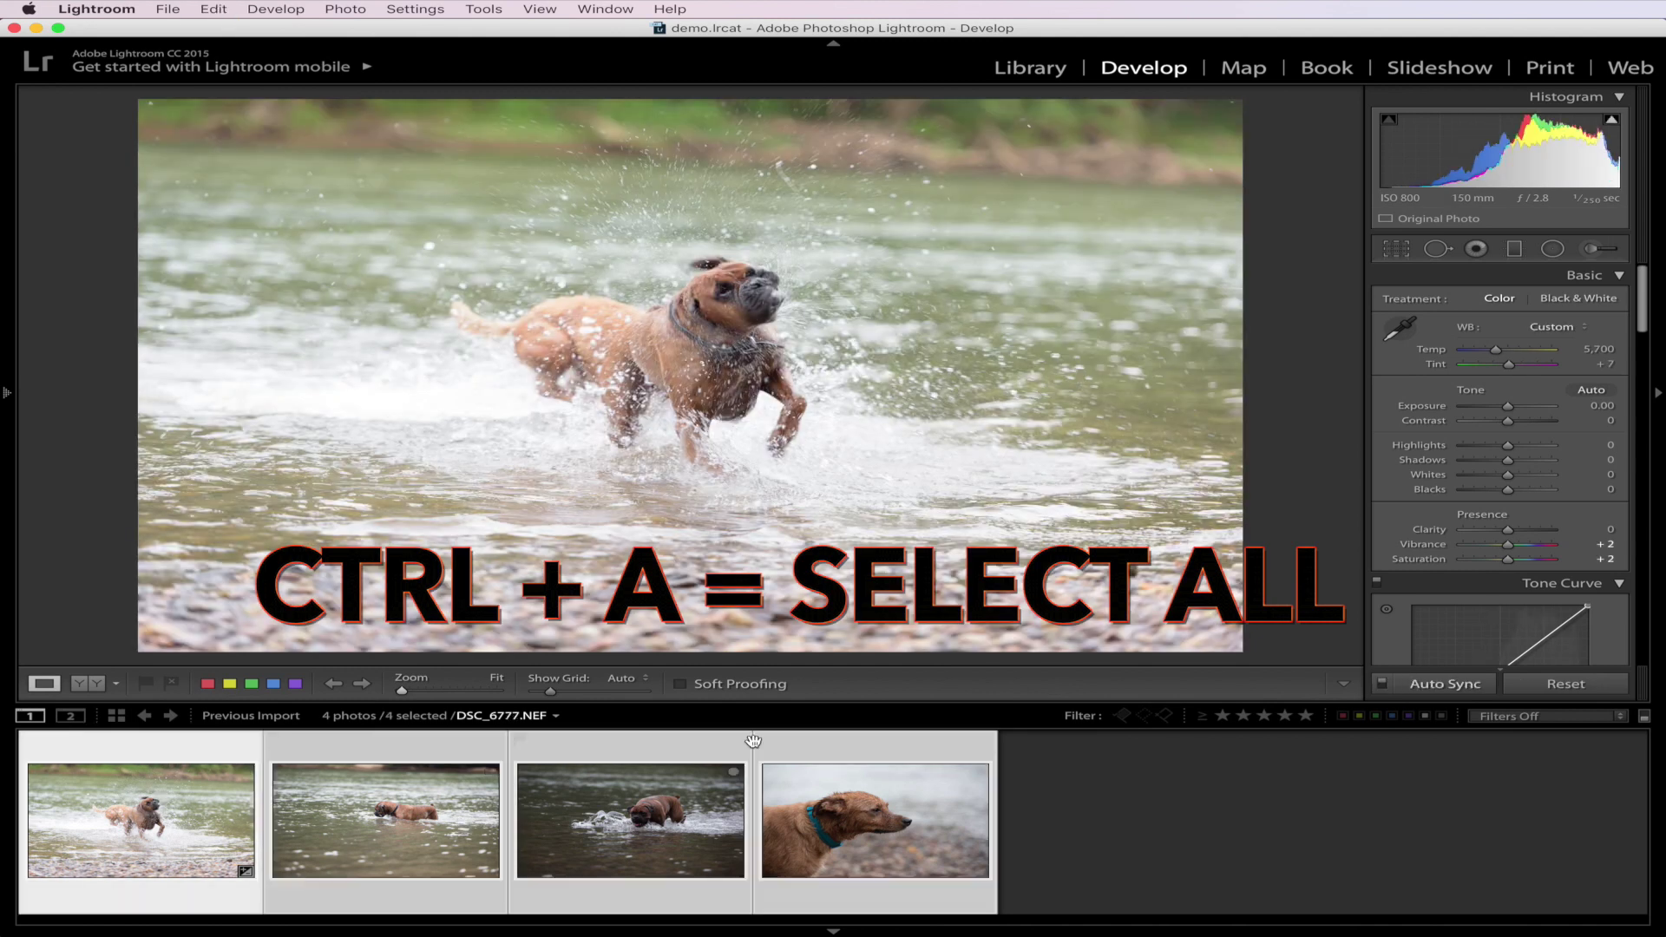
pyautogui.click(1383, 684)
pyautogui.click(1382, 685)
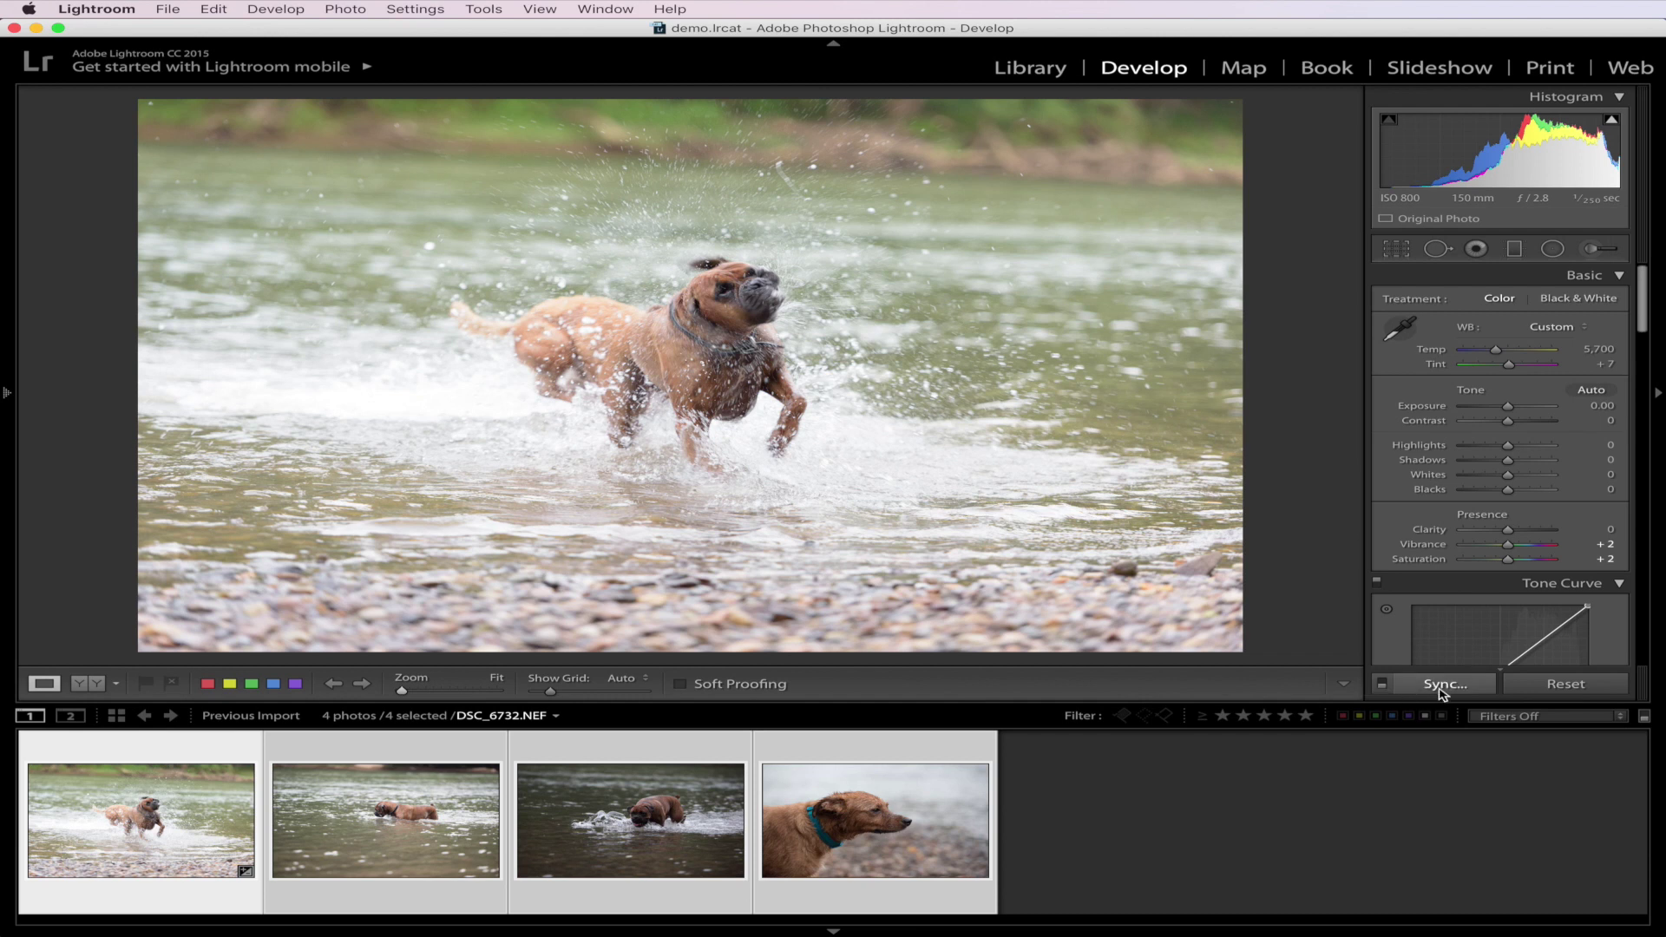
pyautogui.click(1383, 686)
pyautogui.moveTo(1496, 349); pyautogui.dragTo(1513, 354)
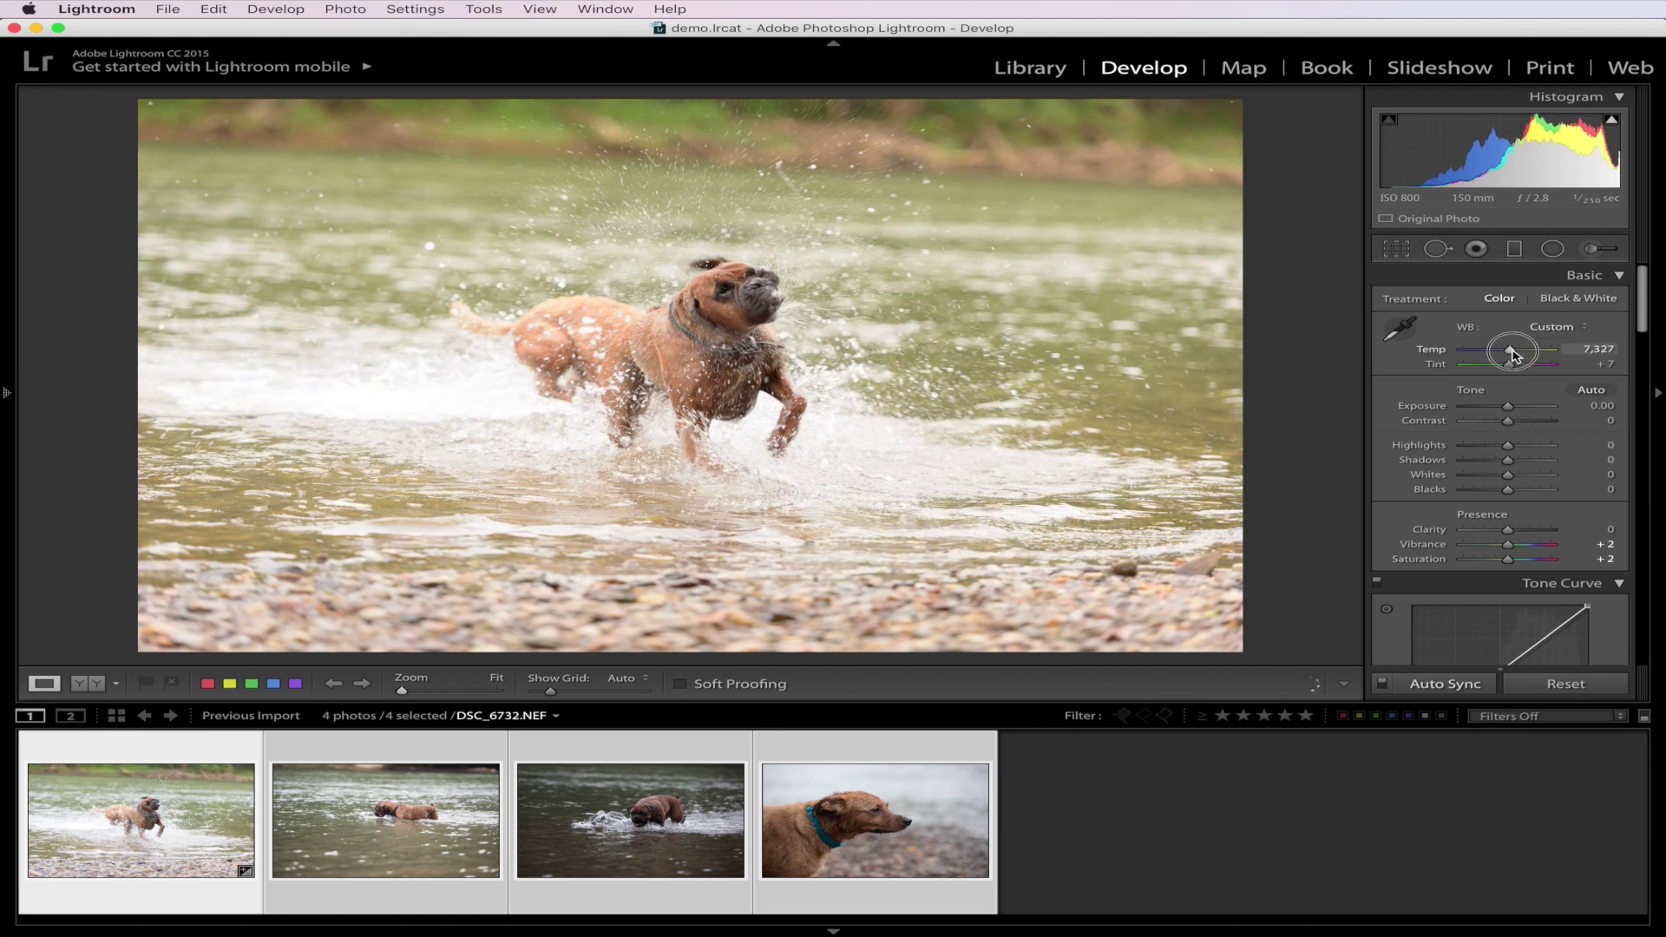
# - Step through the synced photos, then select only the first photo, DSC_6732
pyautogui.click(635, 846)
pyautogui.click(898, 844)
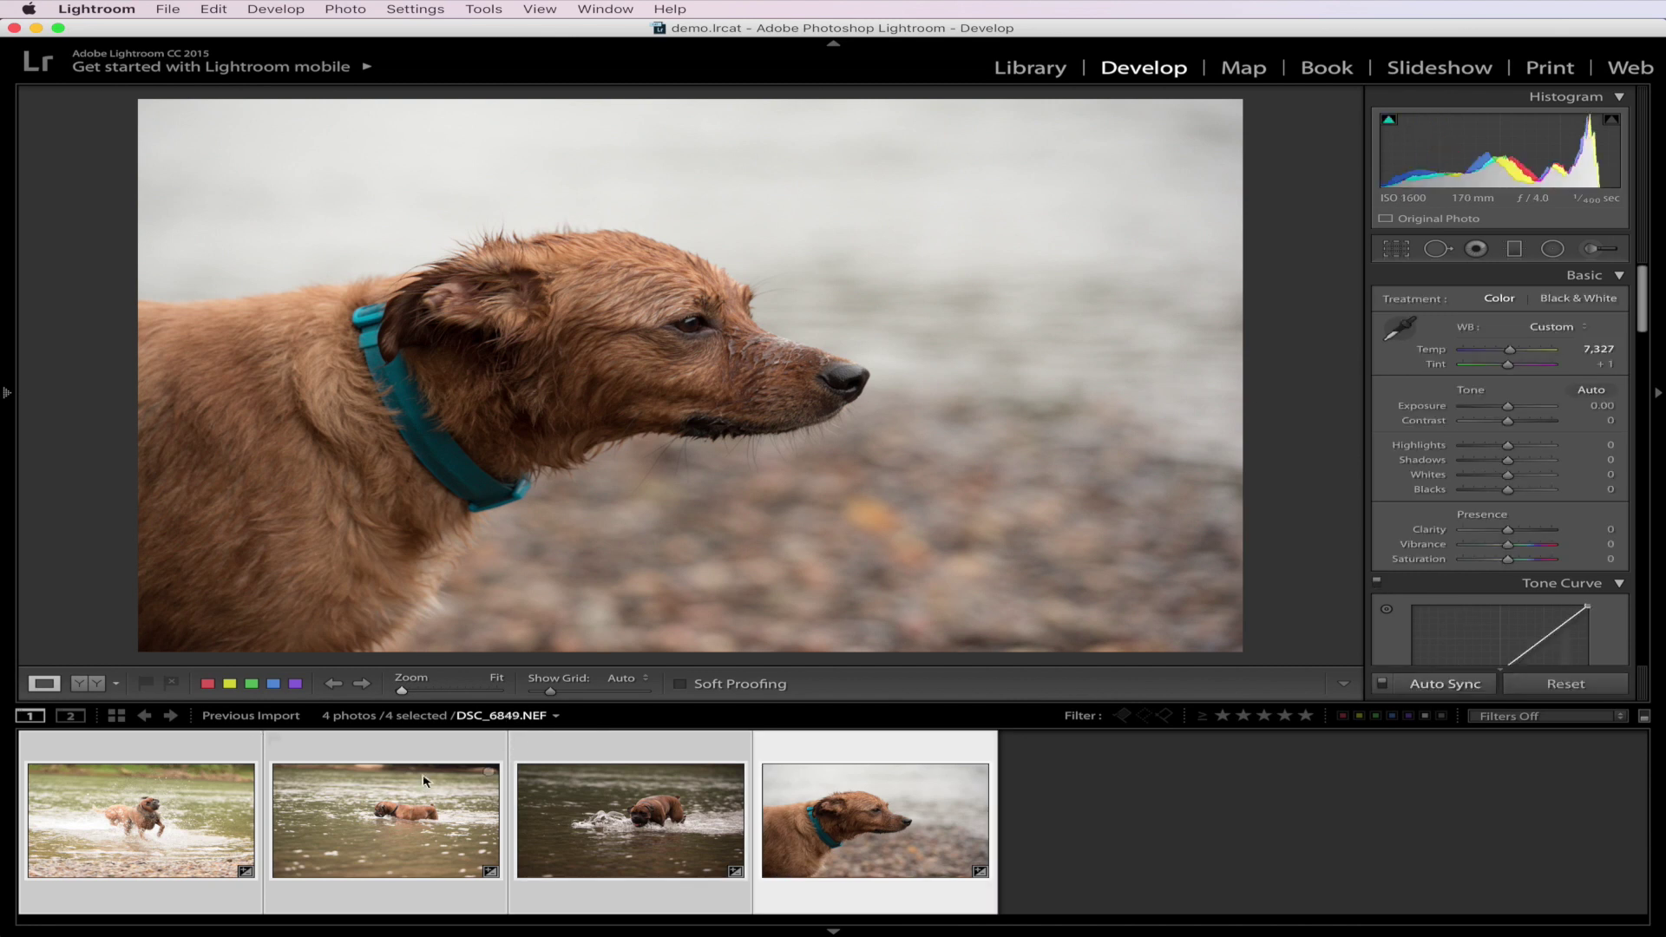
pyautogui.press('Left')
pyautogui.press('Left')
pyautogui.press('Left')
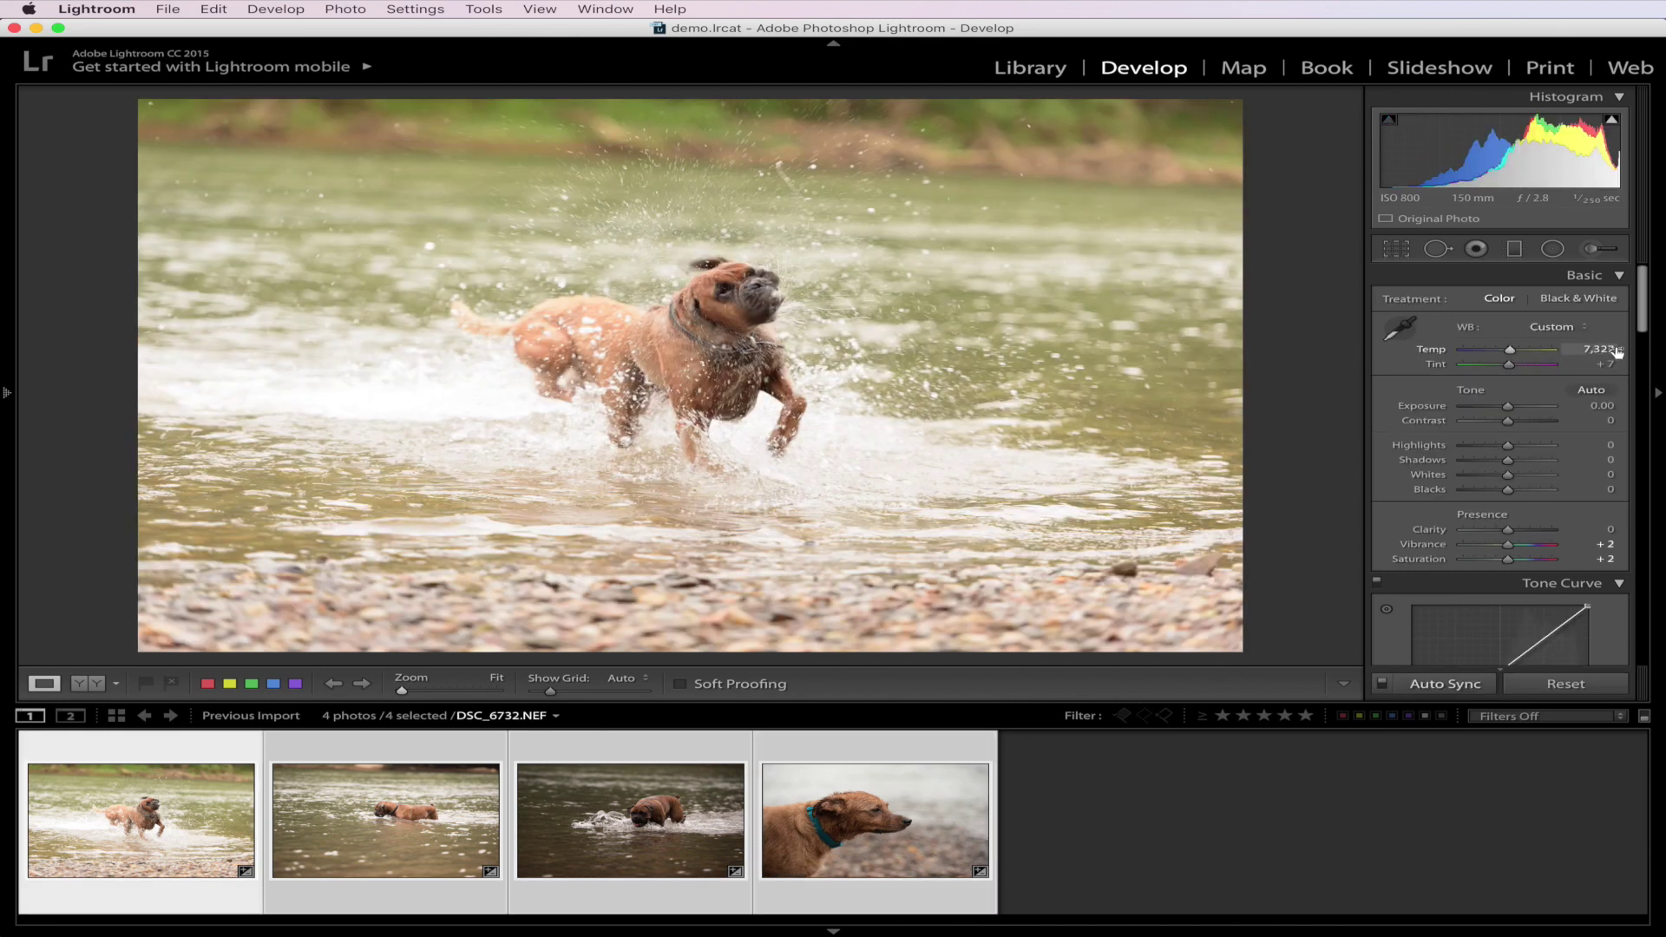
pyautogui.press('Right')
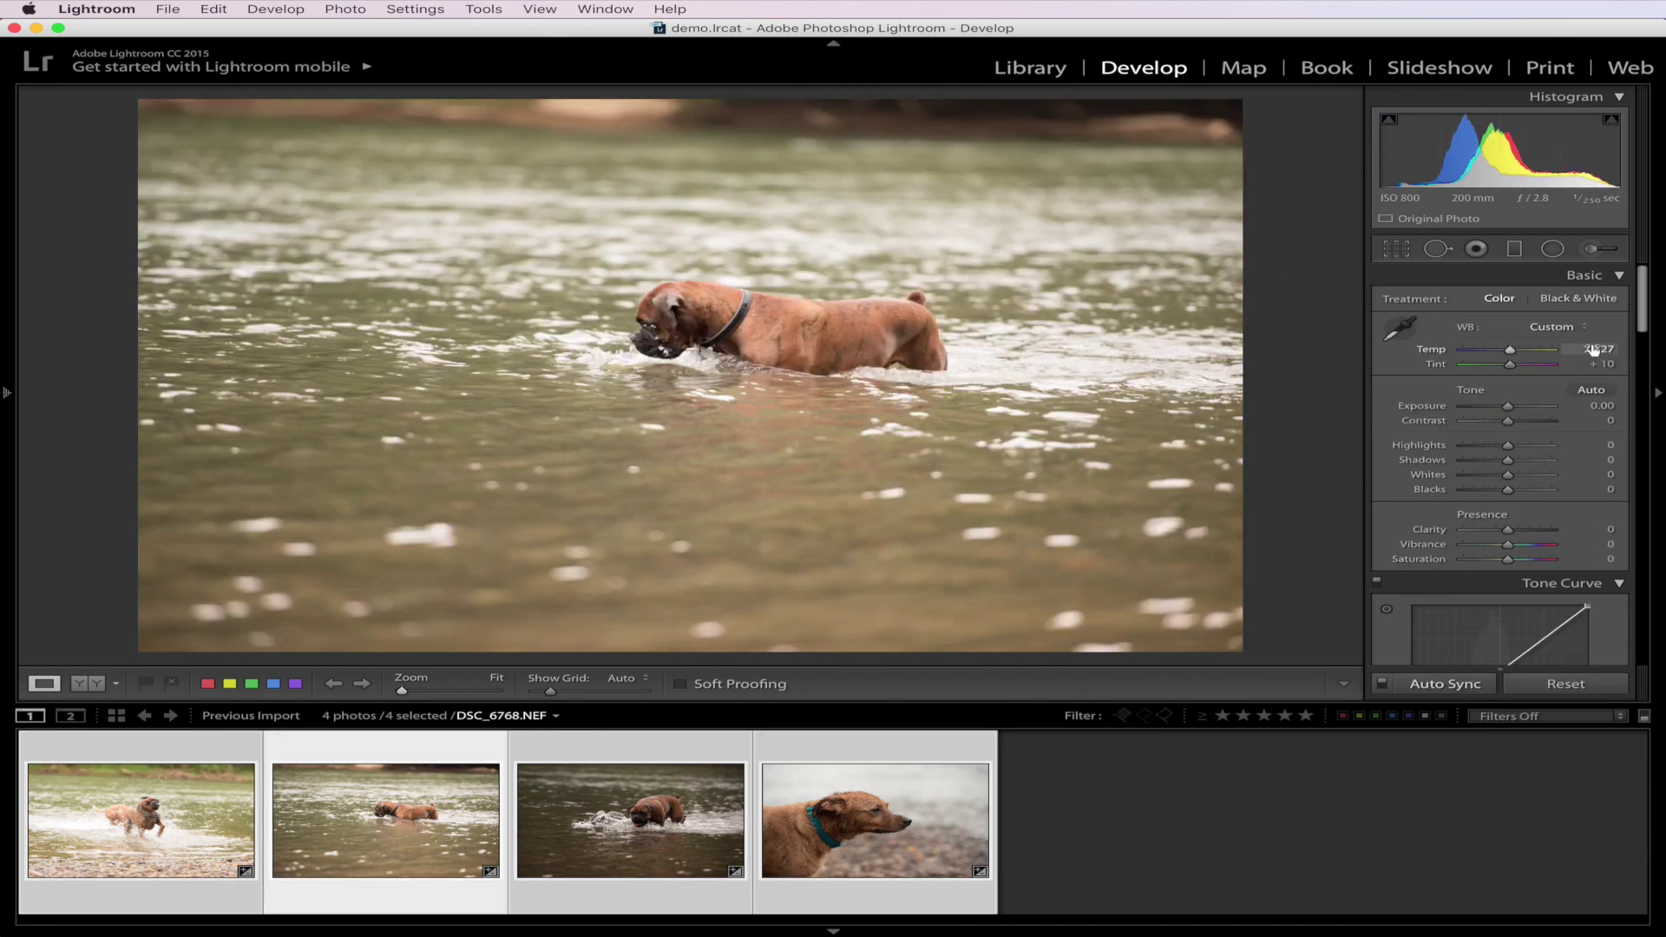
pyautogui.press('Right')
pyautogui.press('Right')
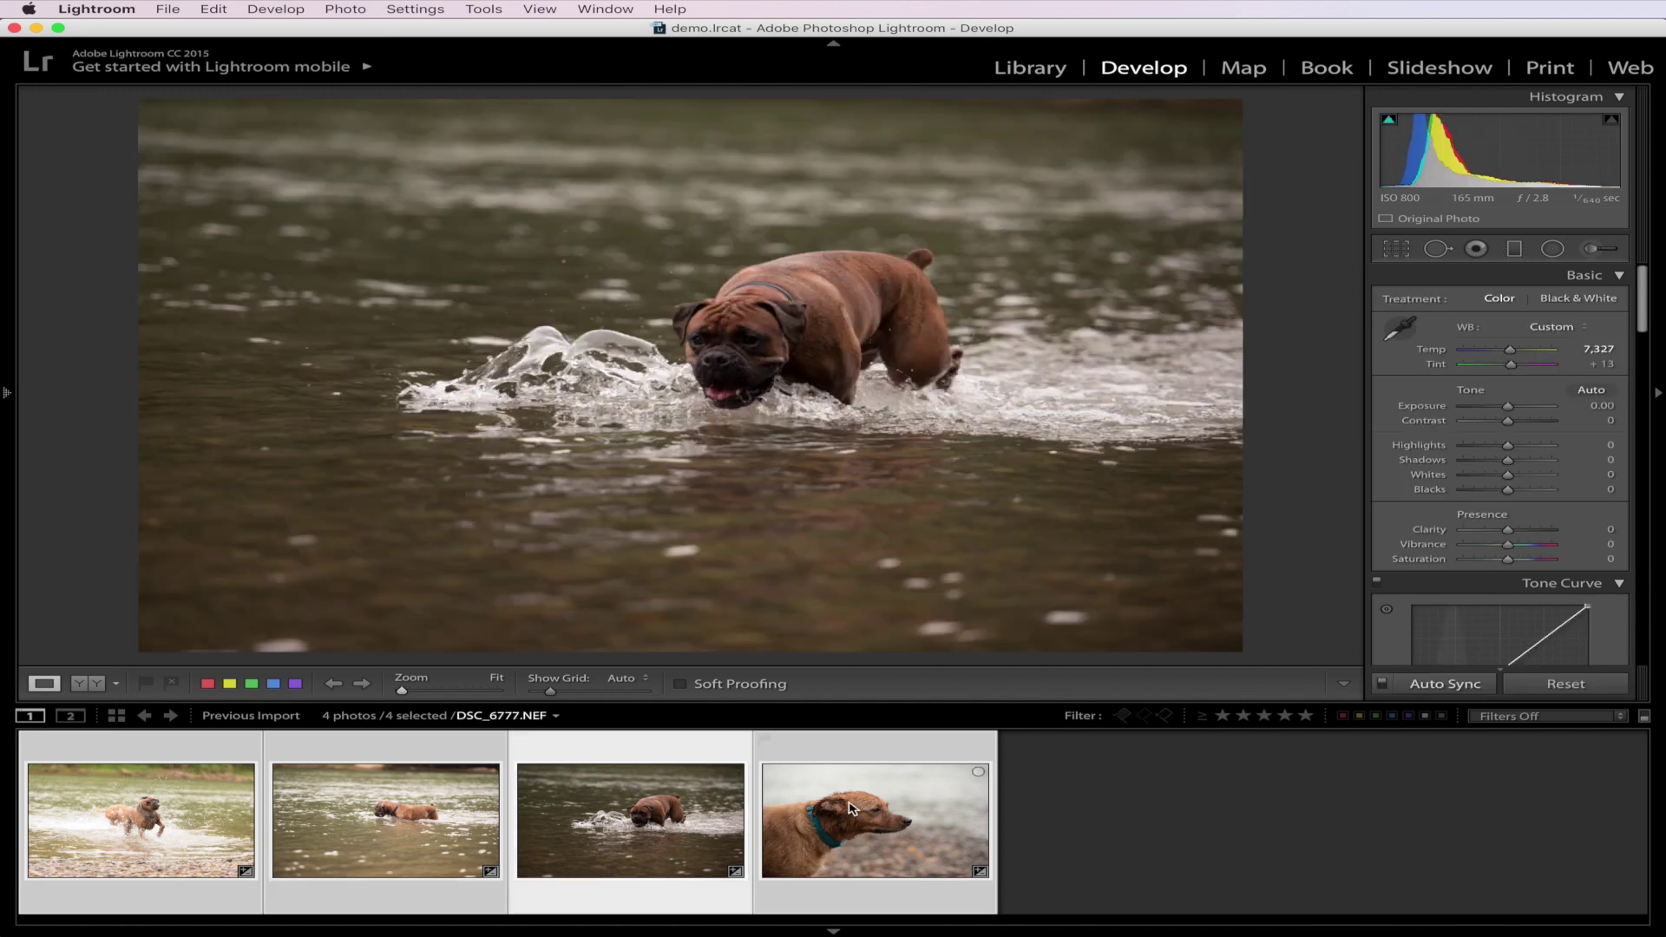
pyautogui.click(1100, 809)
pyautogui.click(209, 811)
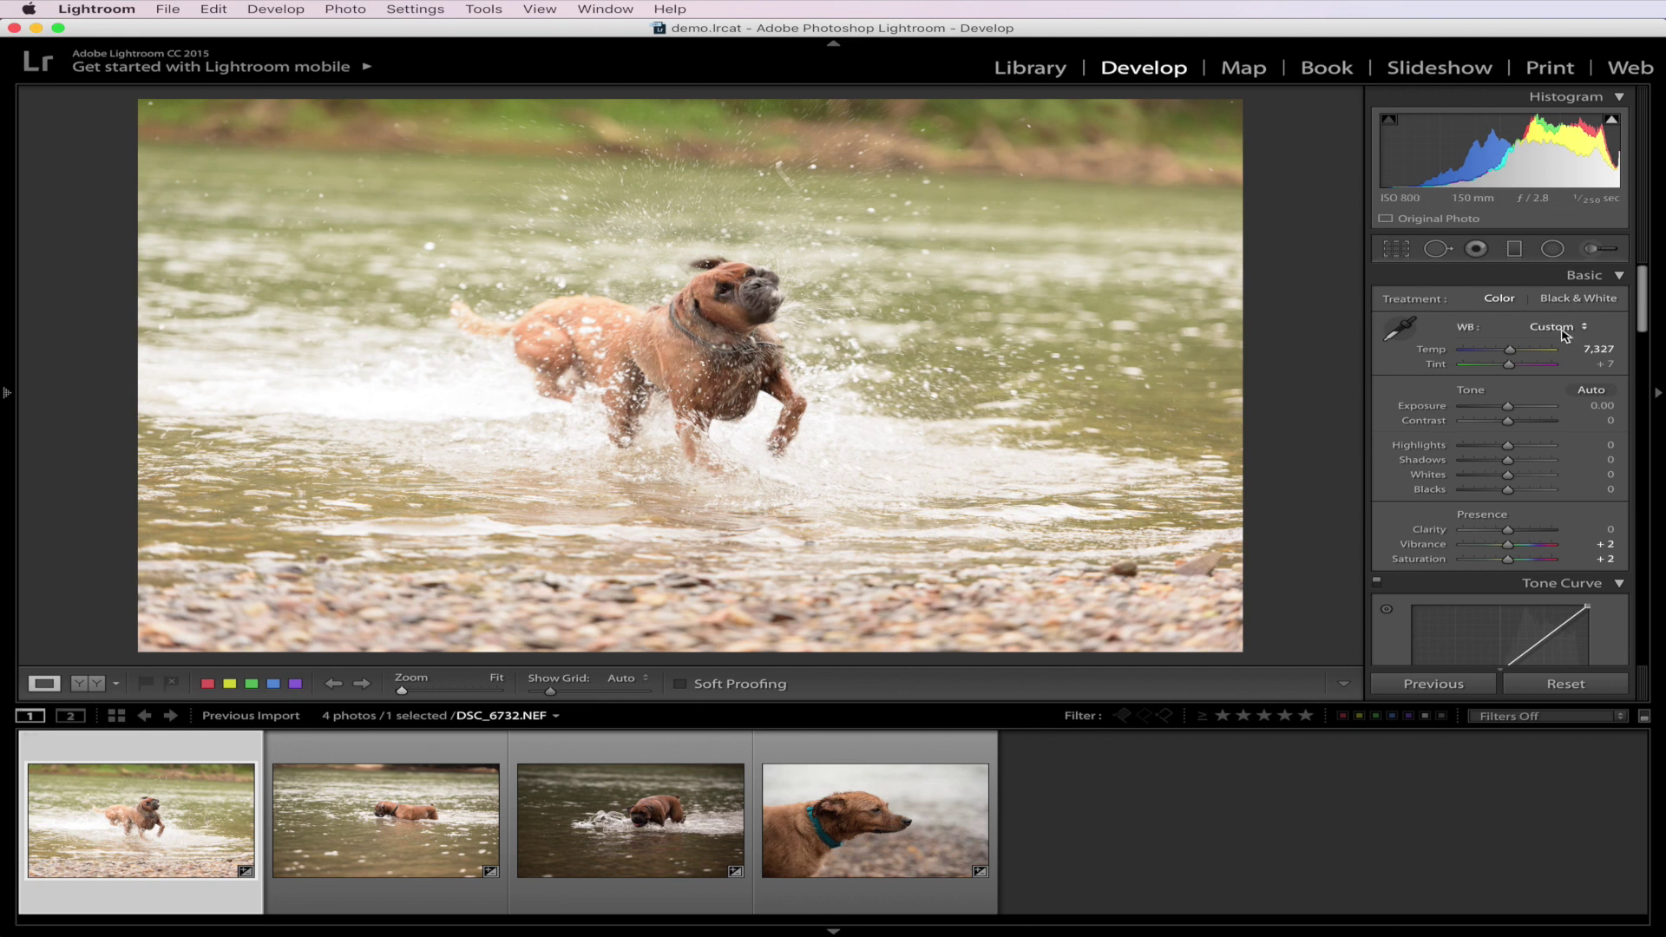
# - Apply Auto tone to DSC_6732, then set Highlights −100, Shadows −40, Whites −50, Blacks −5, Temp 6,238, Vibrance +10
pyautogui.click(1591, 389)
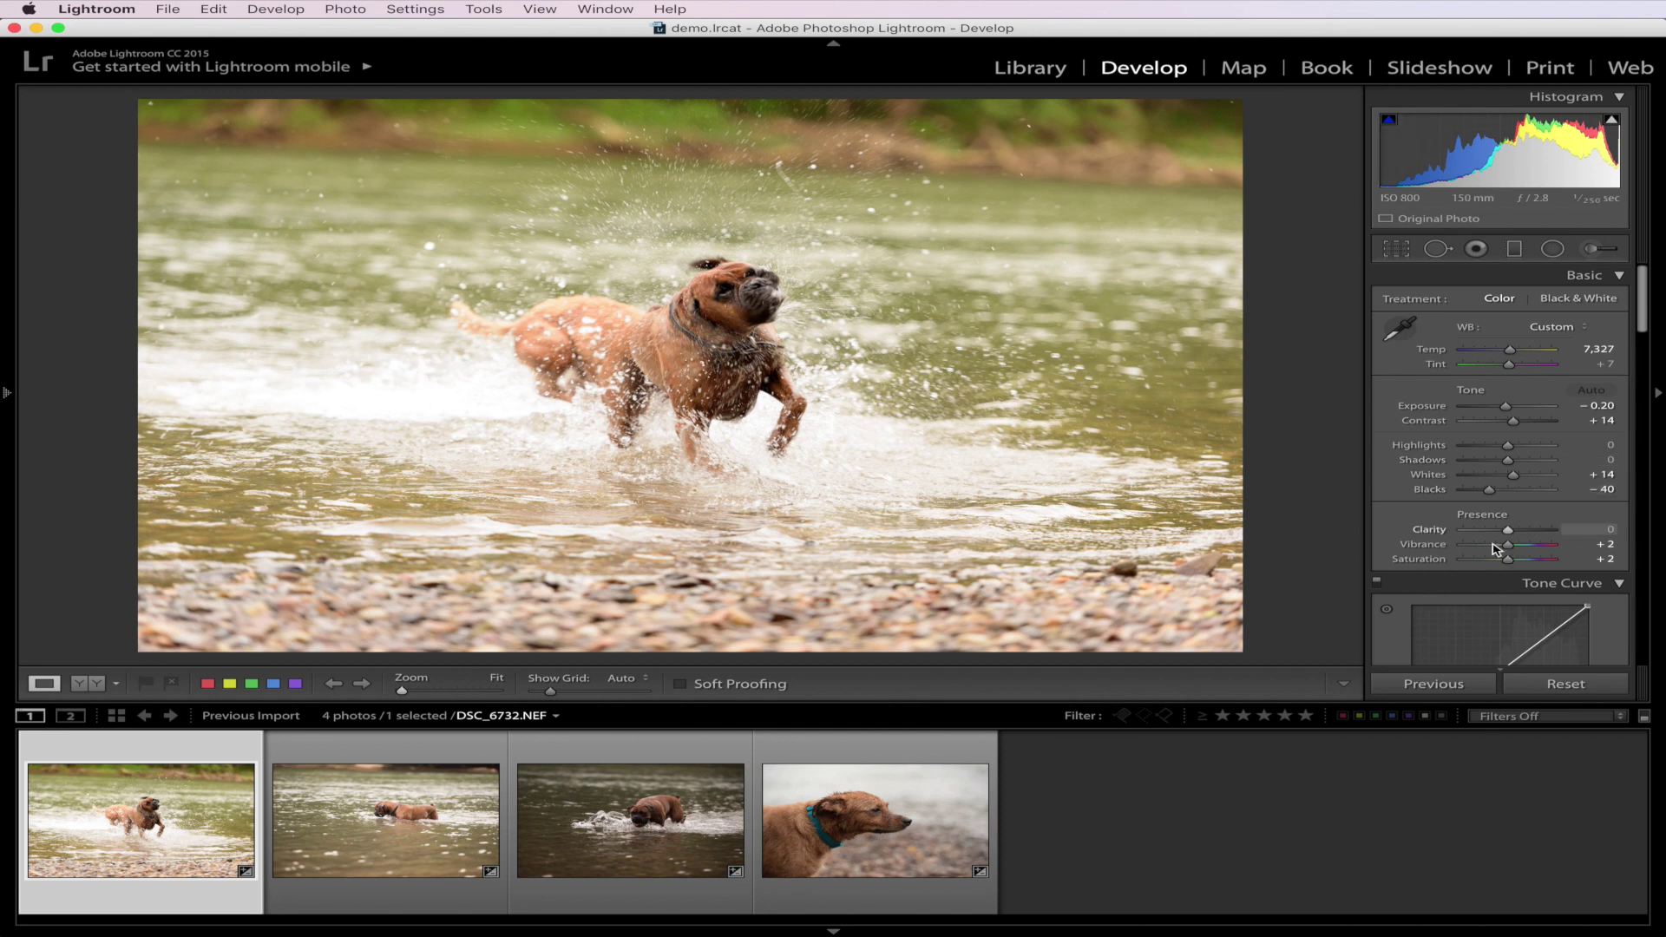
pyautogui.moveTo(1510, 460); pyautogui.dragTo(1525, 463)
pyautogui.moveTo(1465, 469); pyautogui.dragTo(1505, 489)
pyautogui.moveTo(1509, 350); pyautogui.dragTo(1499, 350)
pyautogui.moveTo(1507, 544); pyautogui.dragTo(1511, 544)
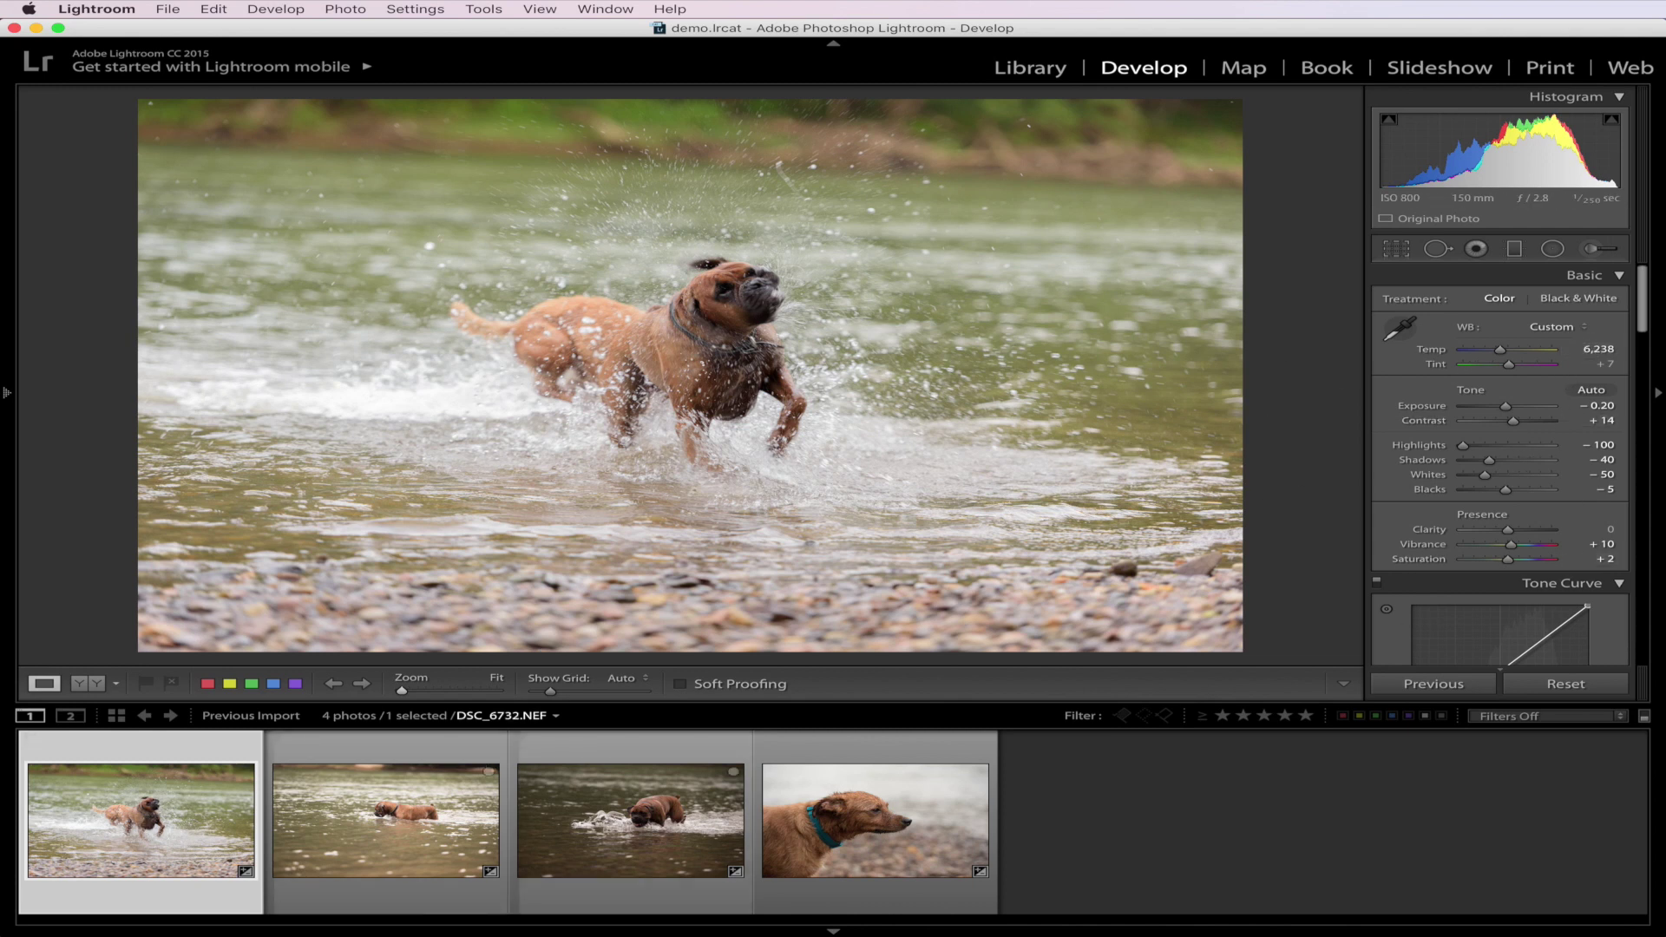
pyautogui.press('super+comma')
pyautogui.click(175, 819)
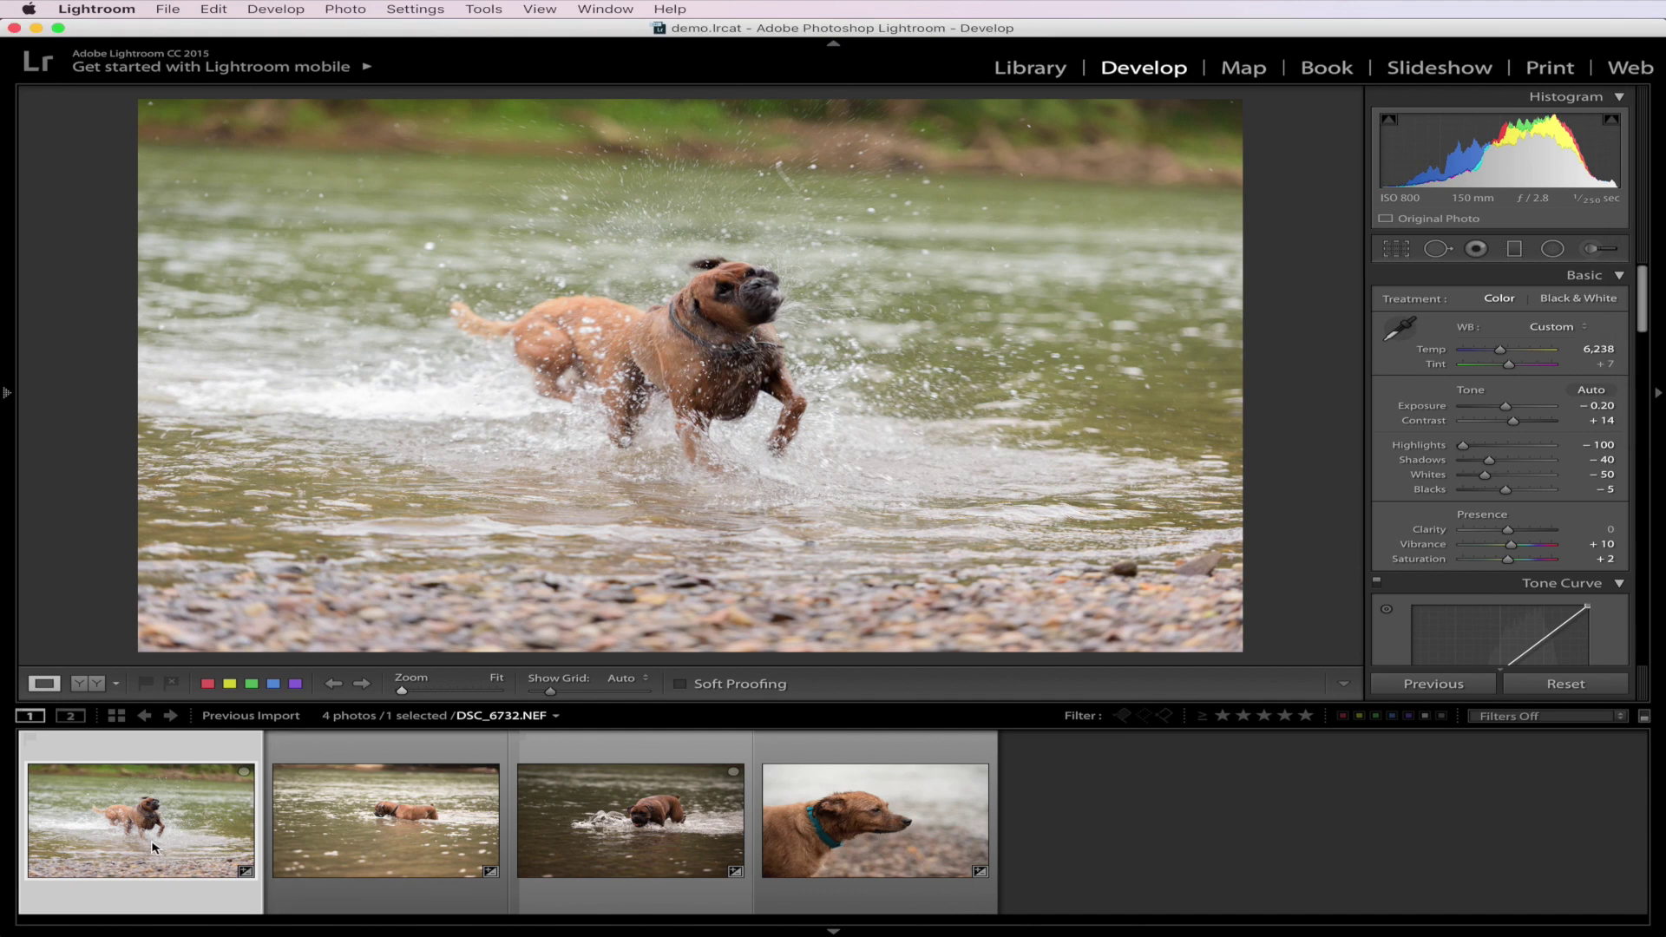
# - Copy only DSC_6732's White Balance setting, then switch to the second photo, DSC_6768
pyautogui.press('super+shift+c')
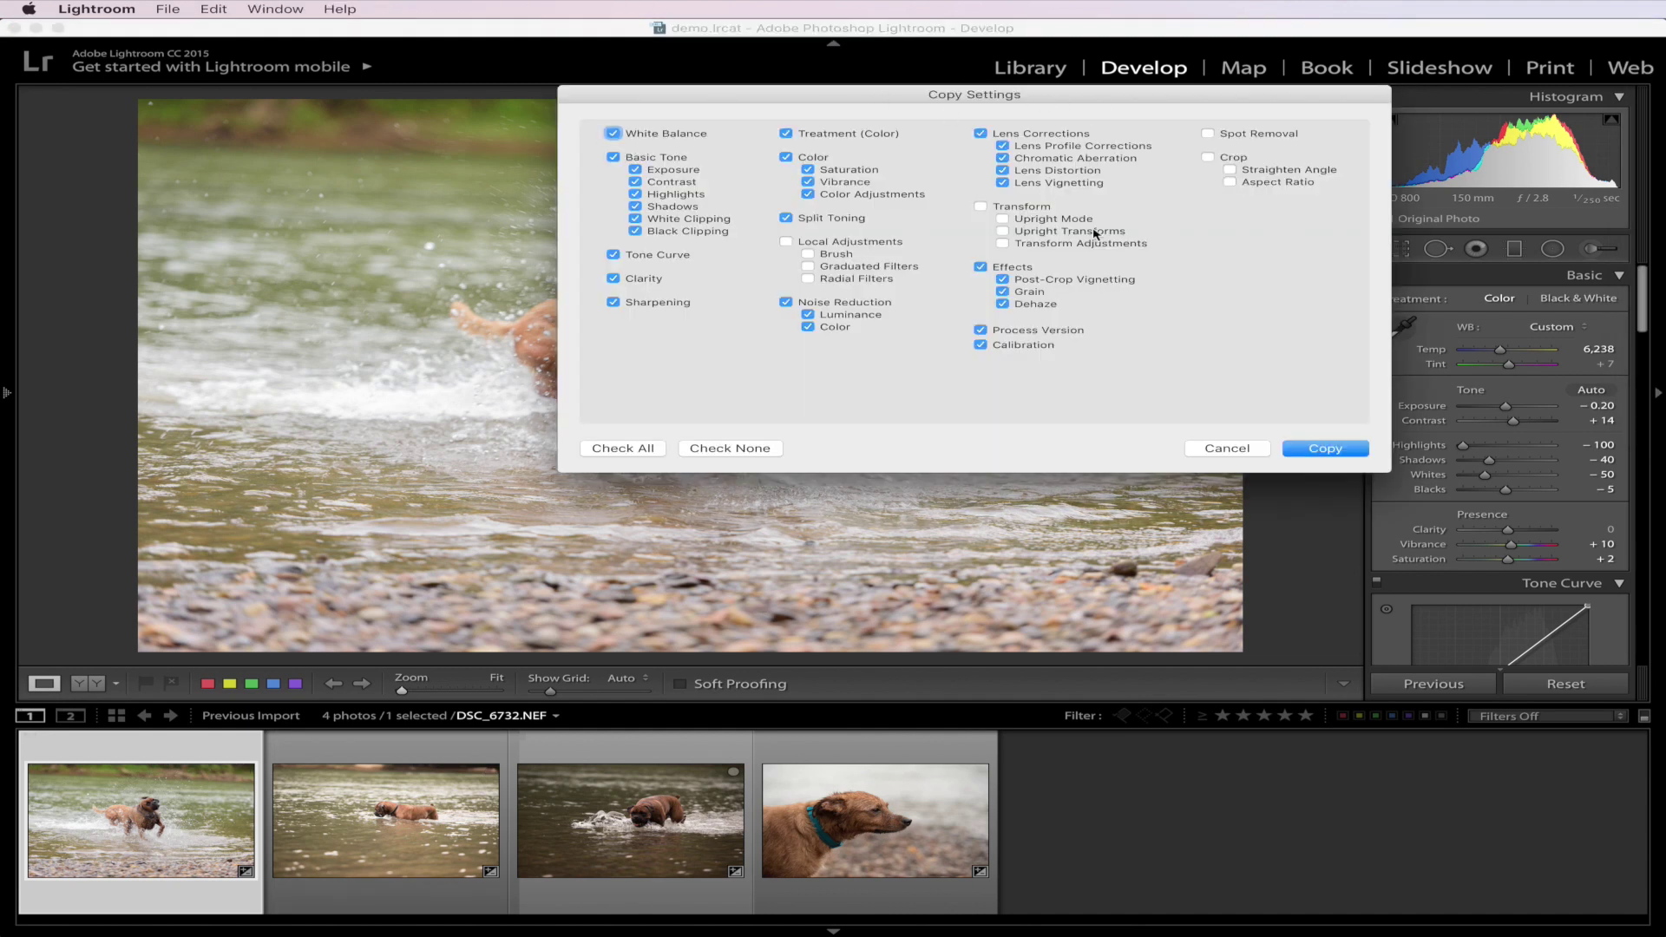
pyautogui.click(724, 451)
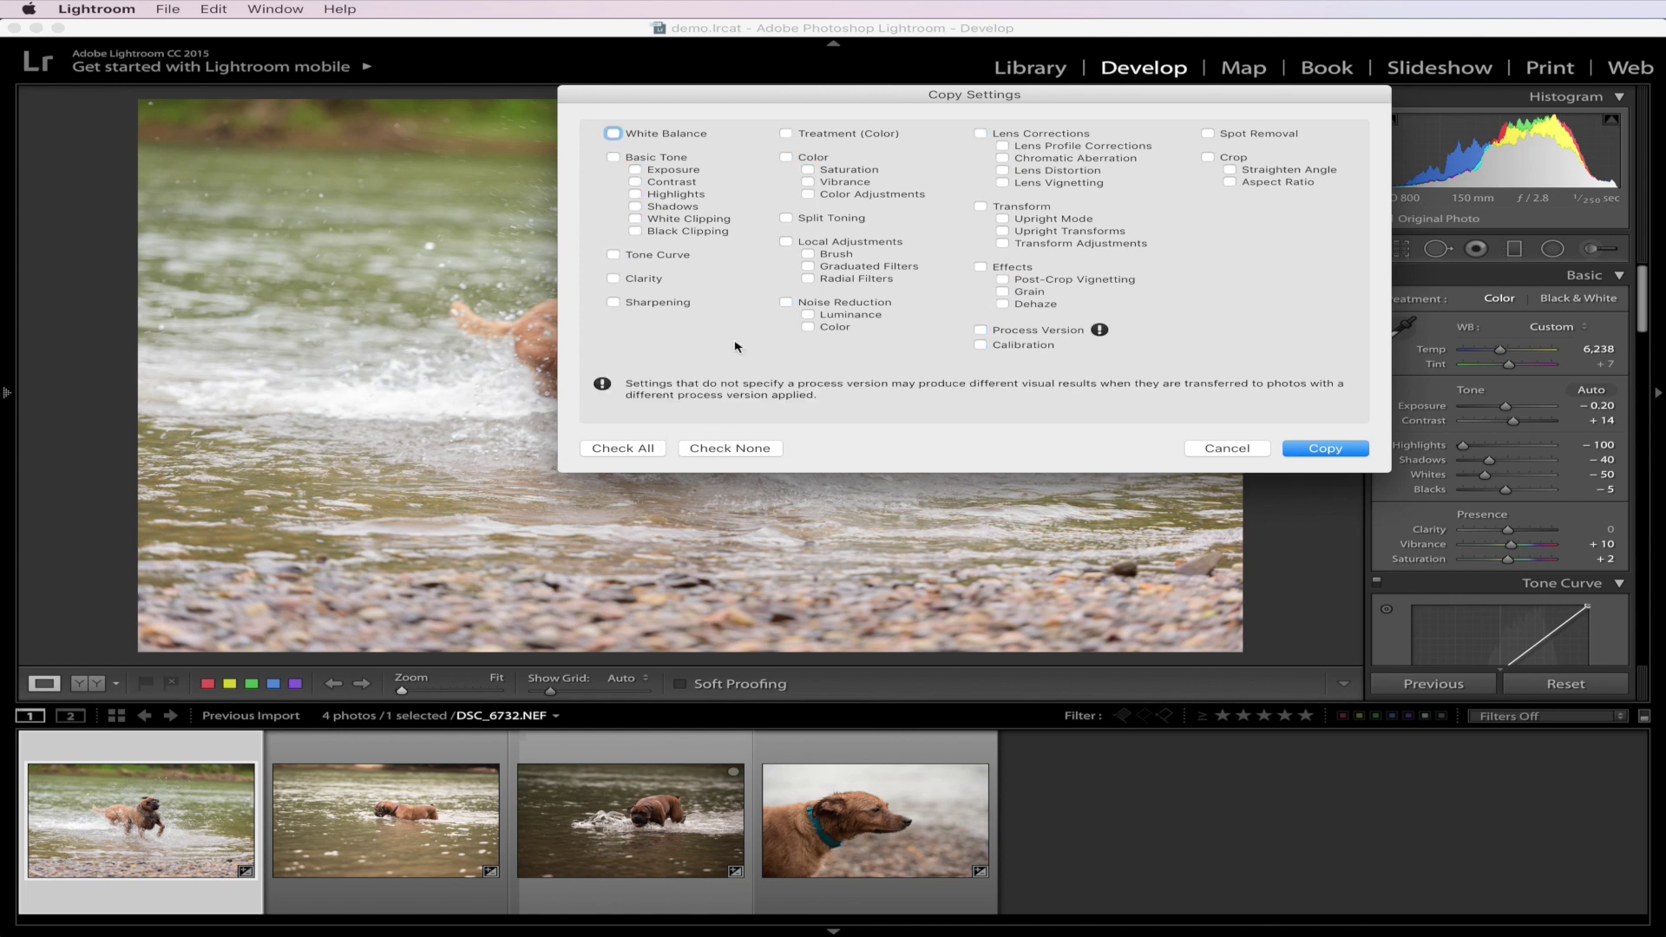
pyautogui.click(614, 135)
pyautogui.click(1320, 450)
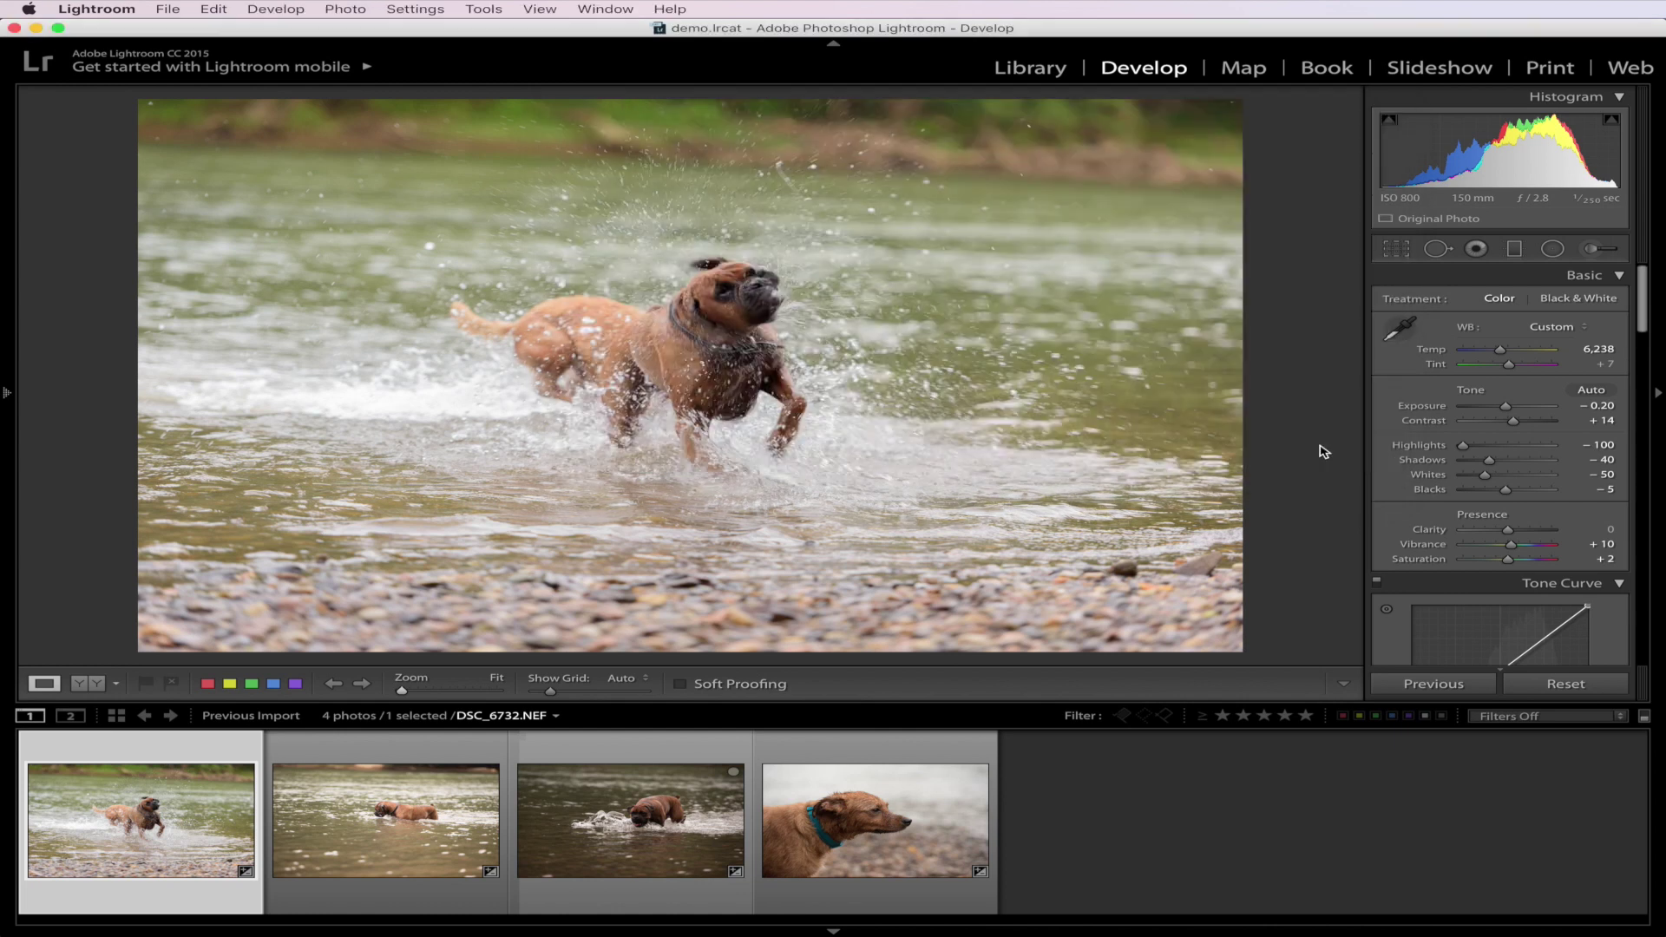
pyautogui.click(387, 851)
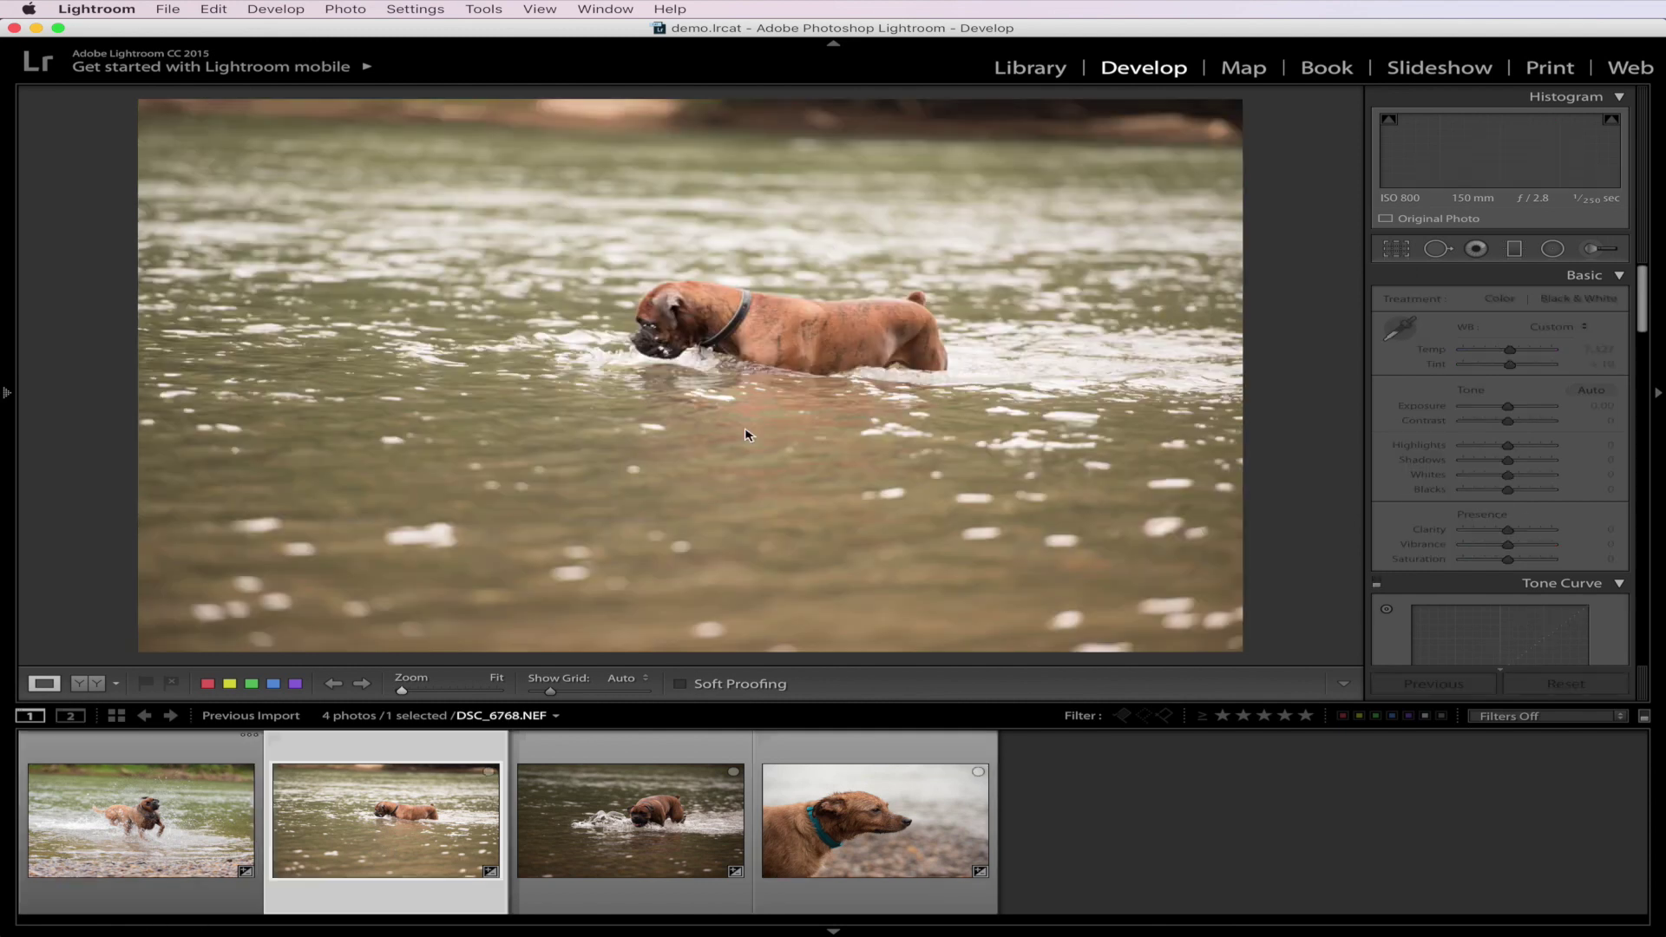
# - Paste the copied white balance onto DSC_6768, then set the third photo's Temp to 2,000
pyautogui.press('super+shift+v')
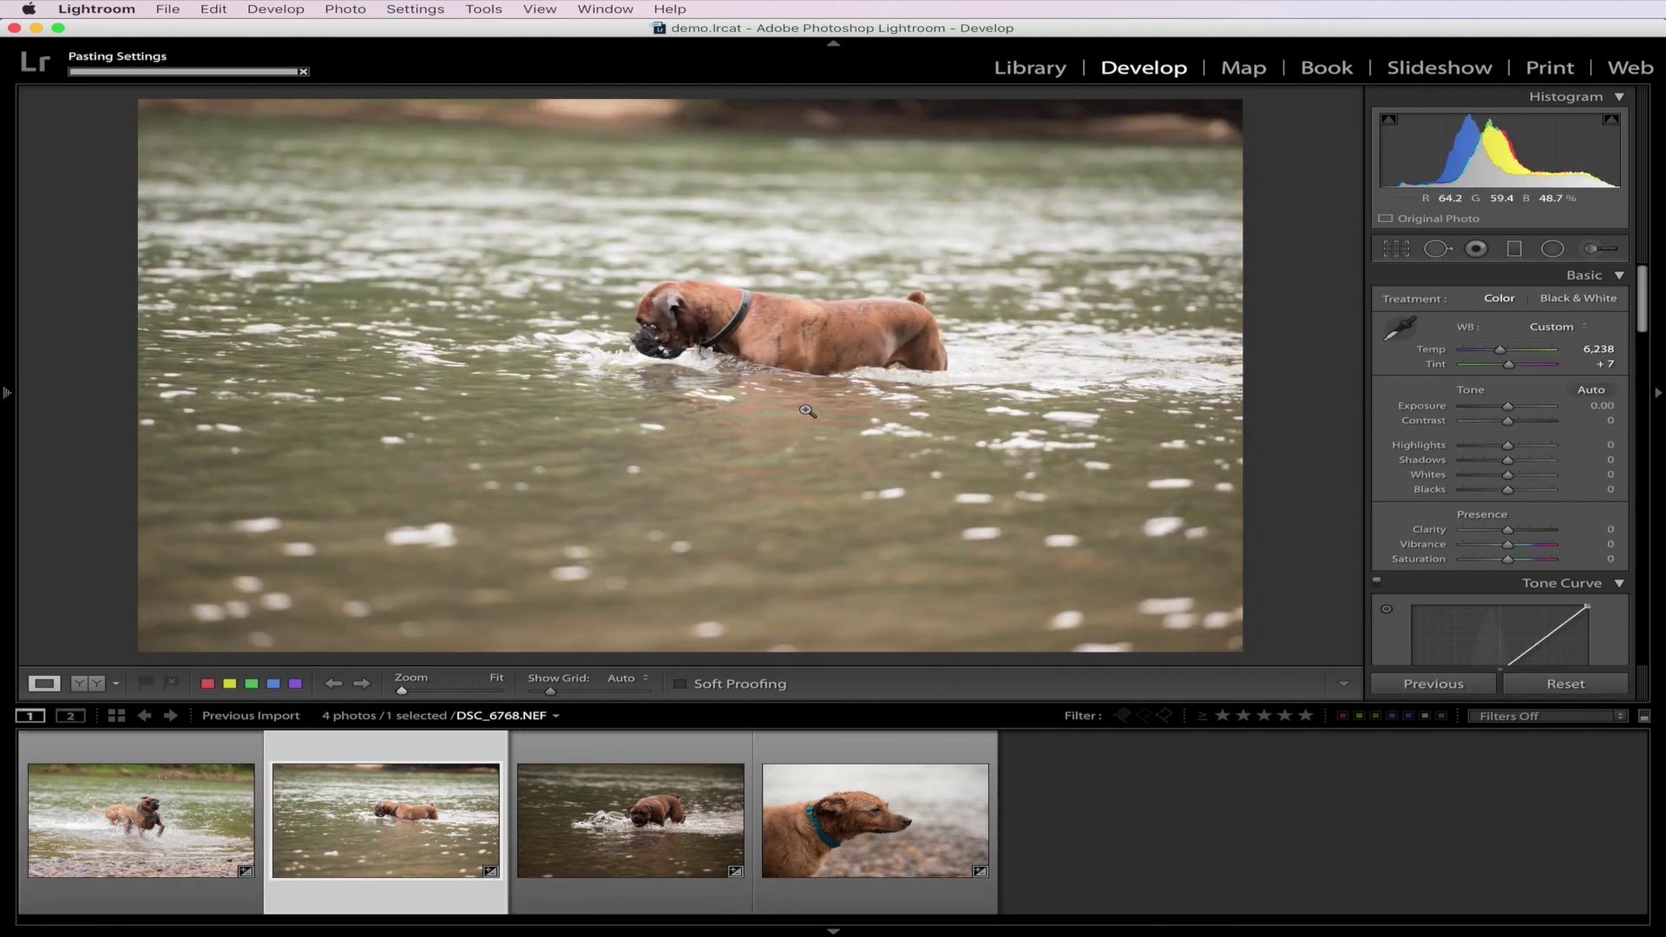
pyautogui.click(742, 848)
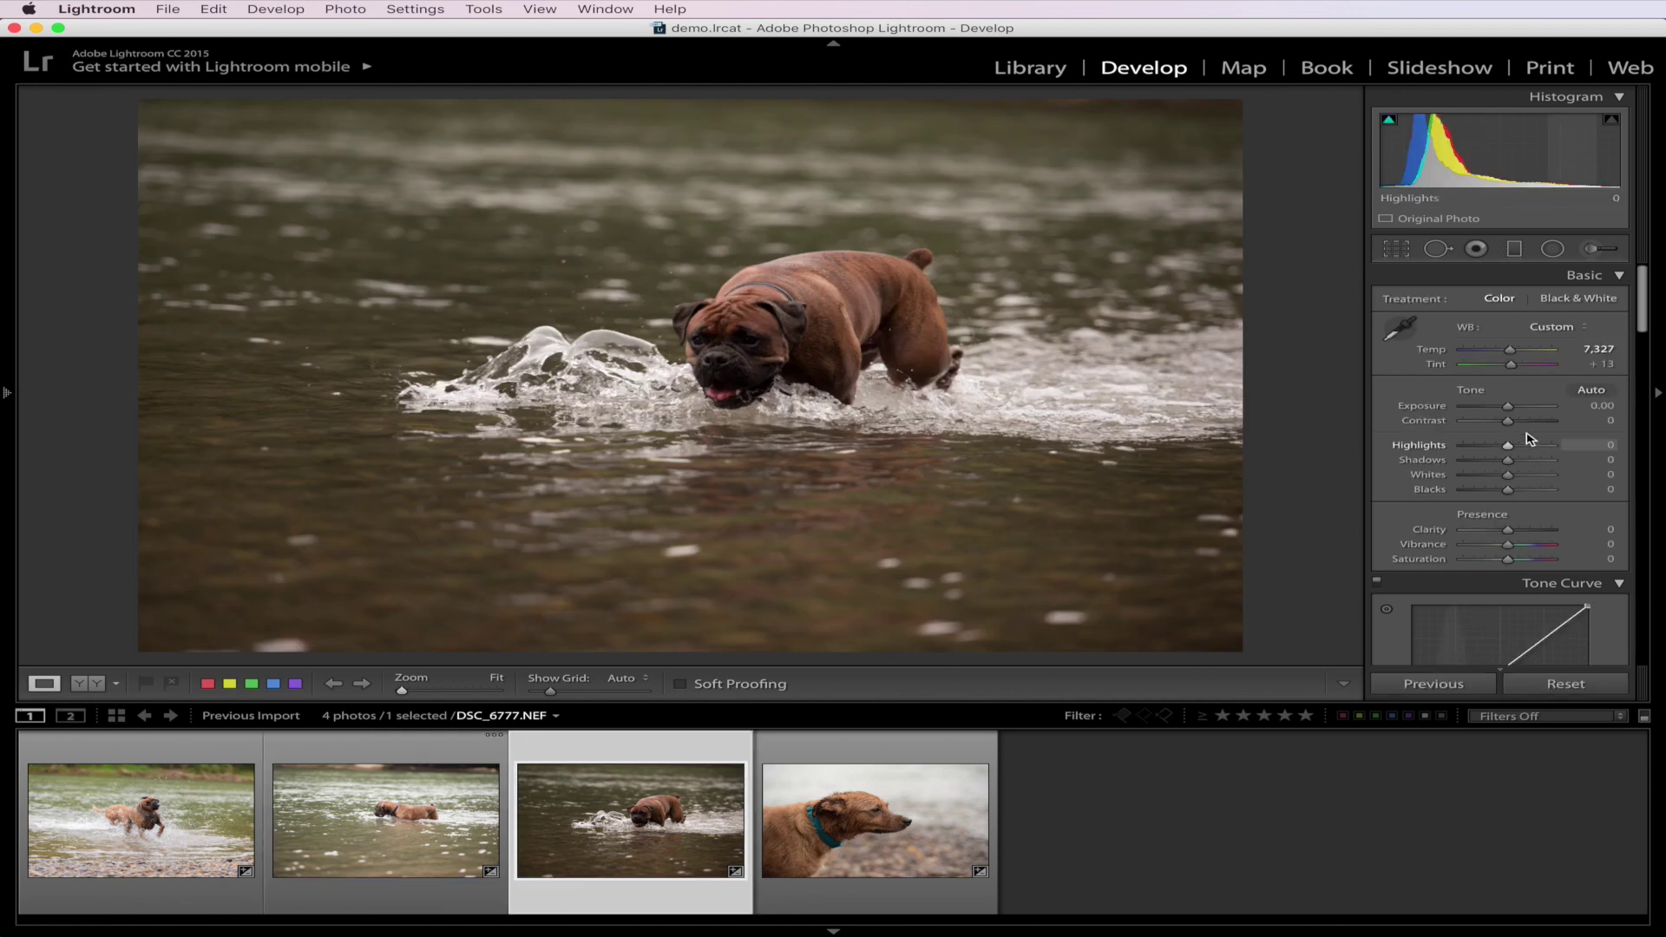
pyautogui.click(1599, 349)
pyautogui.write('2000')
pyautogui.press('Return')
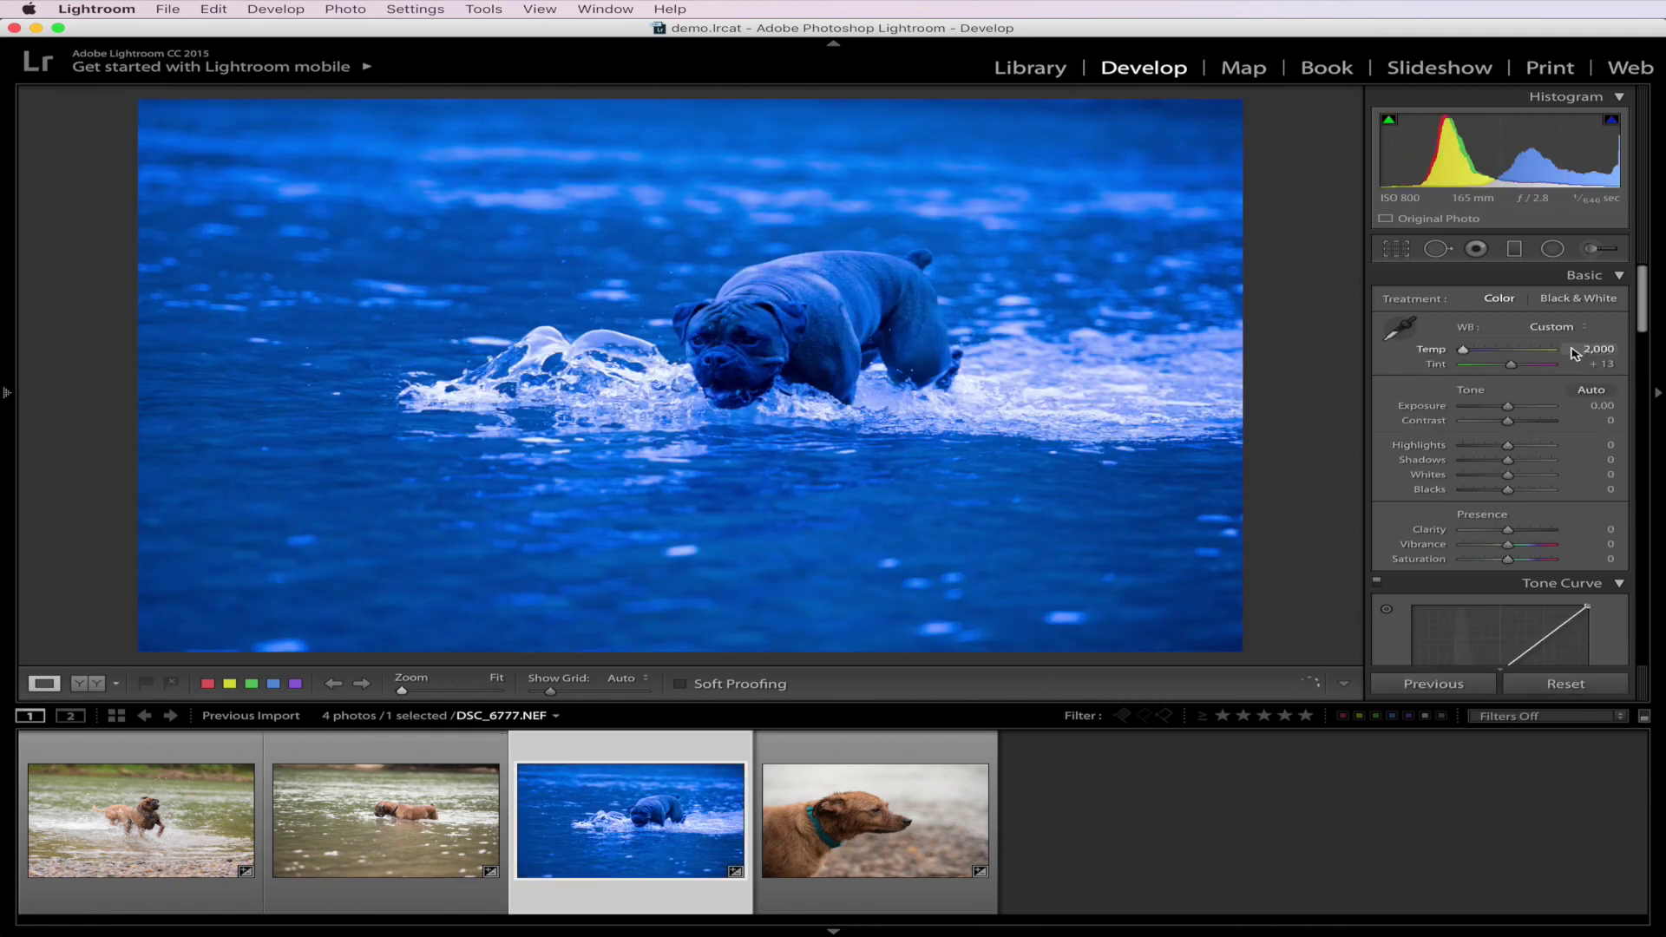
# - Give DSC_6777 a teal Tint of −79, then paste the copied white balance over it
pyautogui.click(1601, 363)
pyautogui.write('-33')
pyautogui.press('Return')
pyautogui.write('-79')
pyautogui.press('Return')
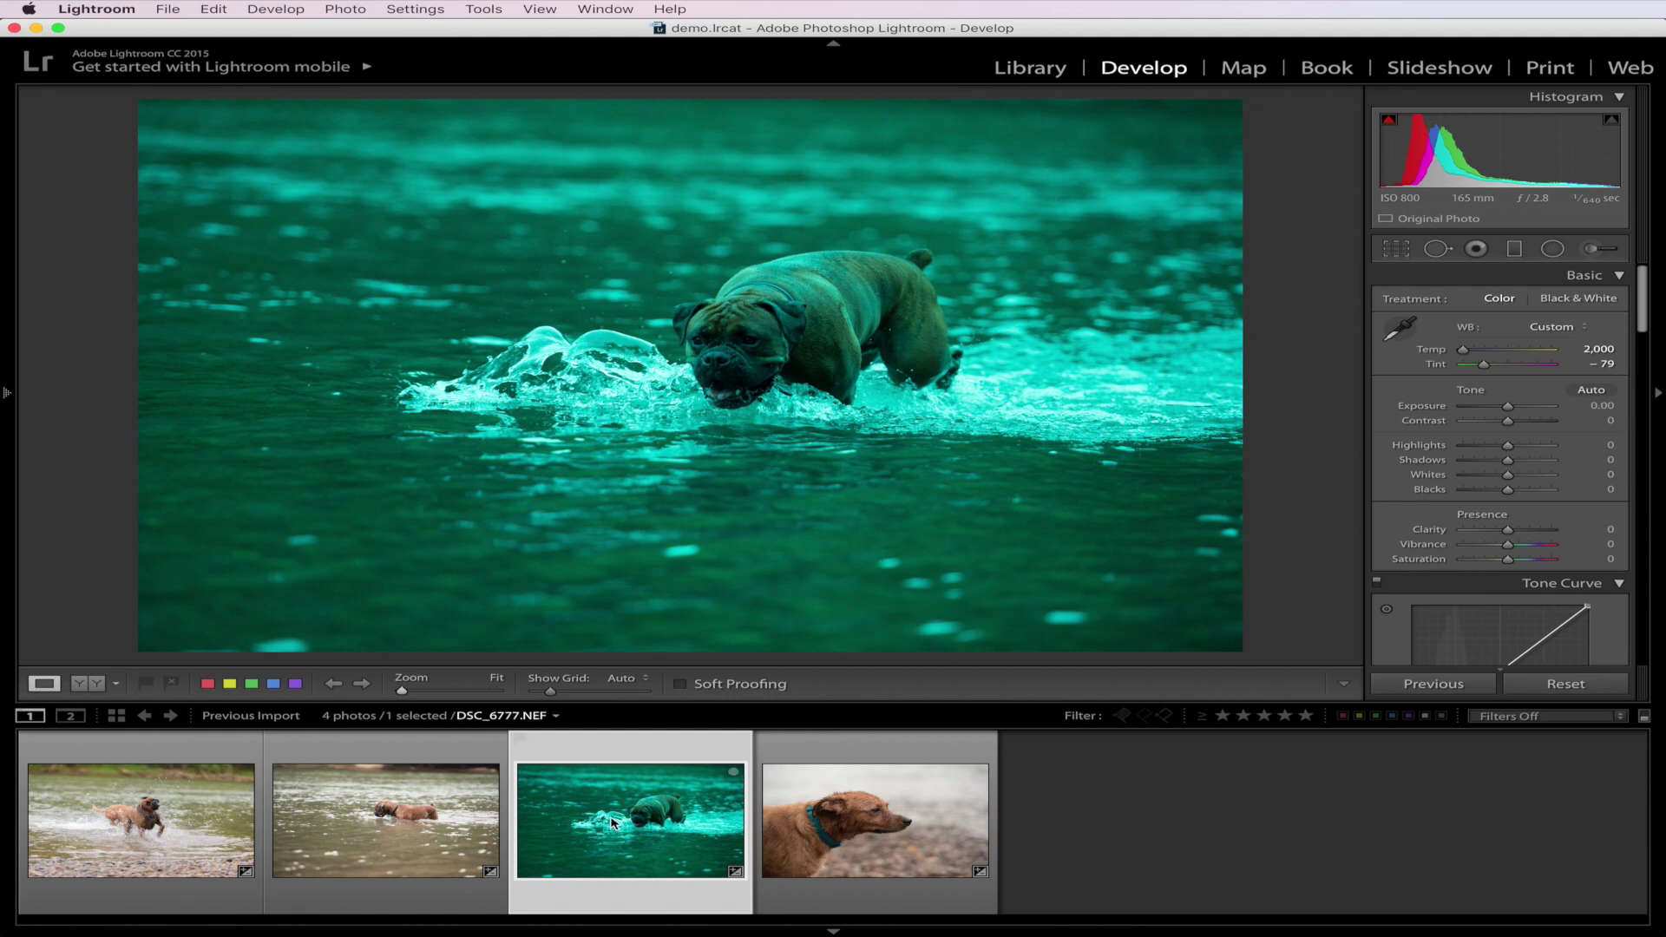
pyautogui.press('super+shift+r')
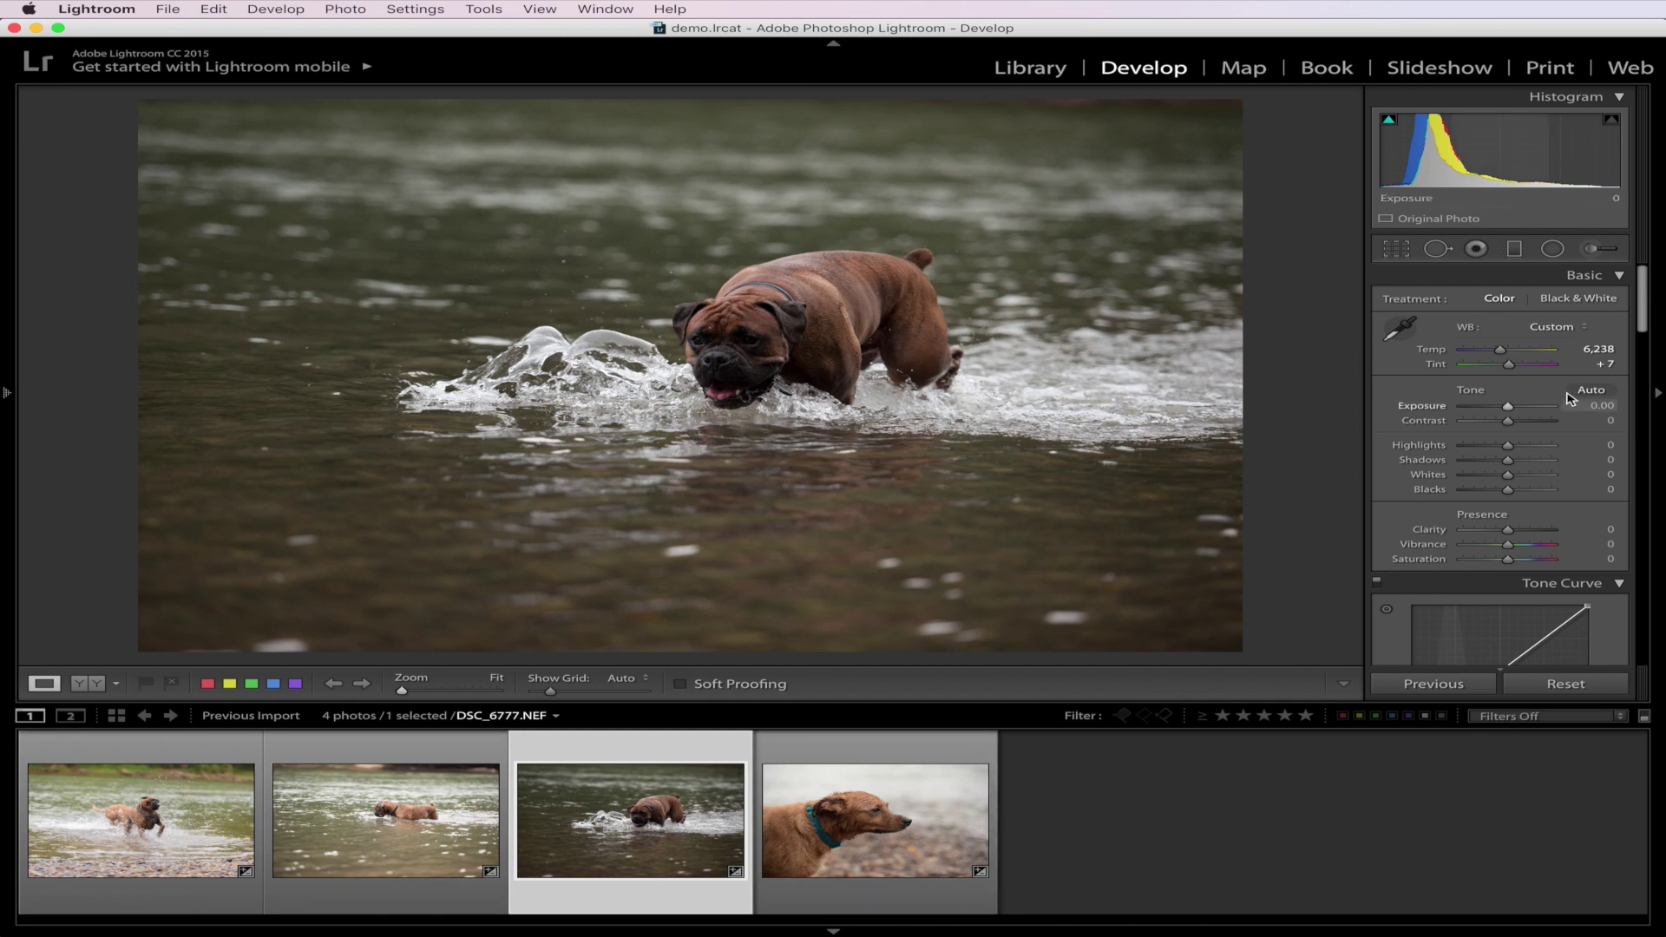
# - Open the fourth photo DSC_6849, add the third photo to the selection and toggle Auto Sync
pyautogui.click(838, 765)
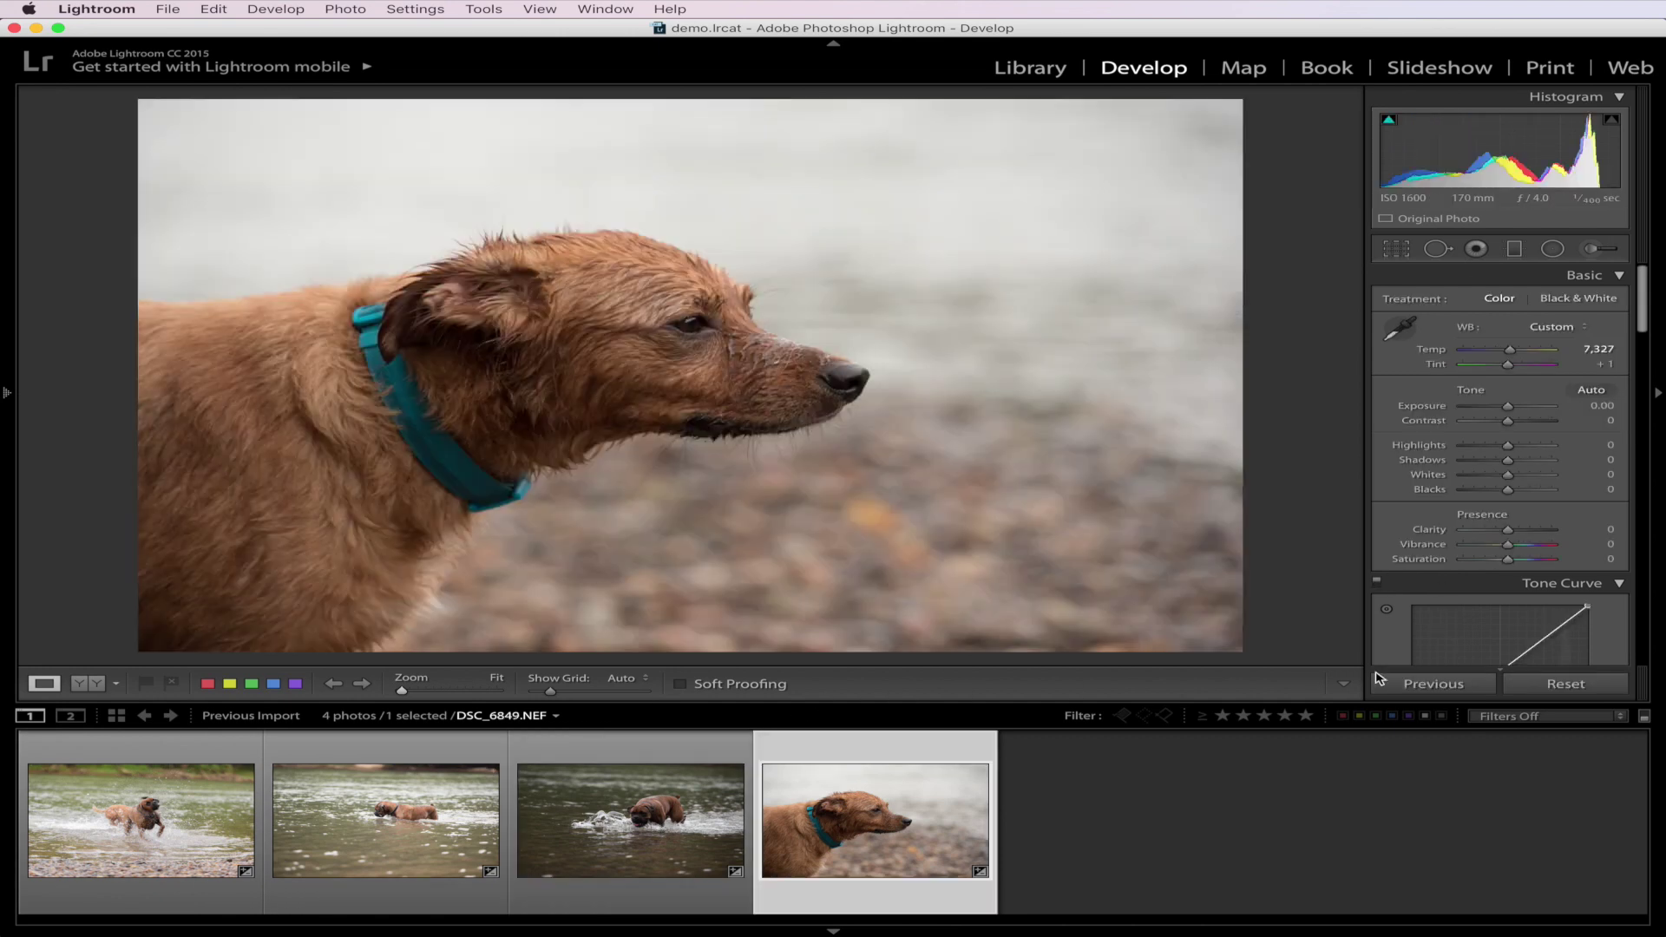
pyautogui.scroll(-15, 1482, 395)
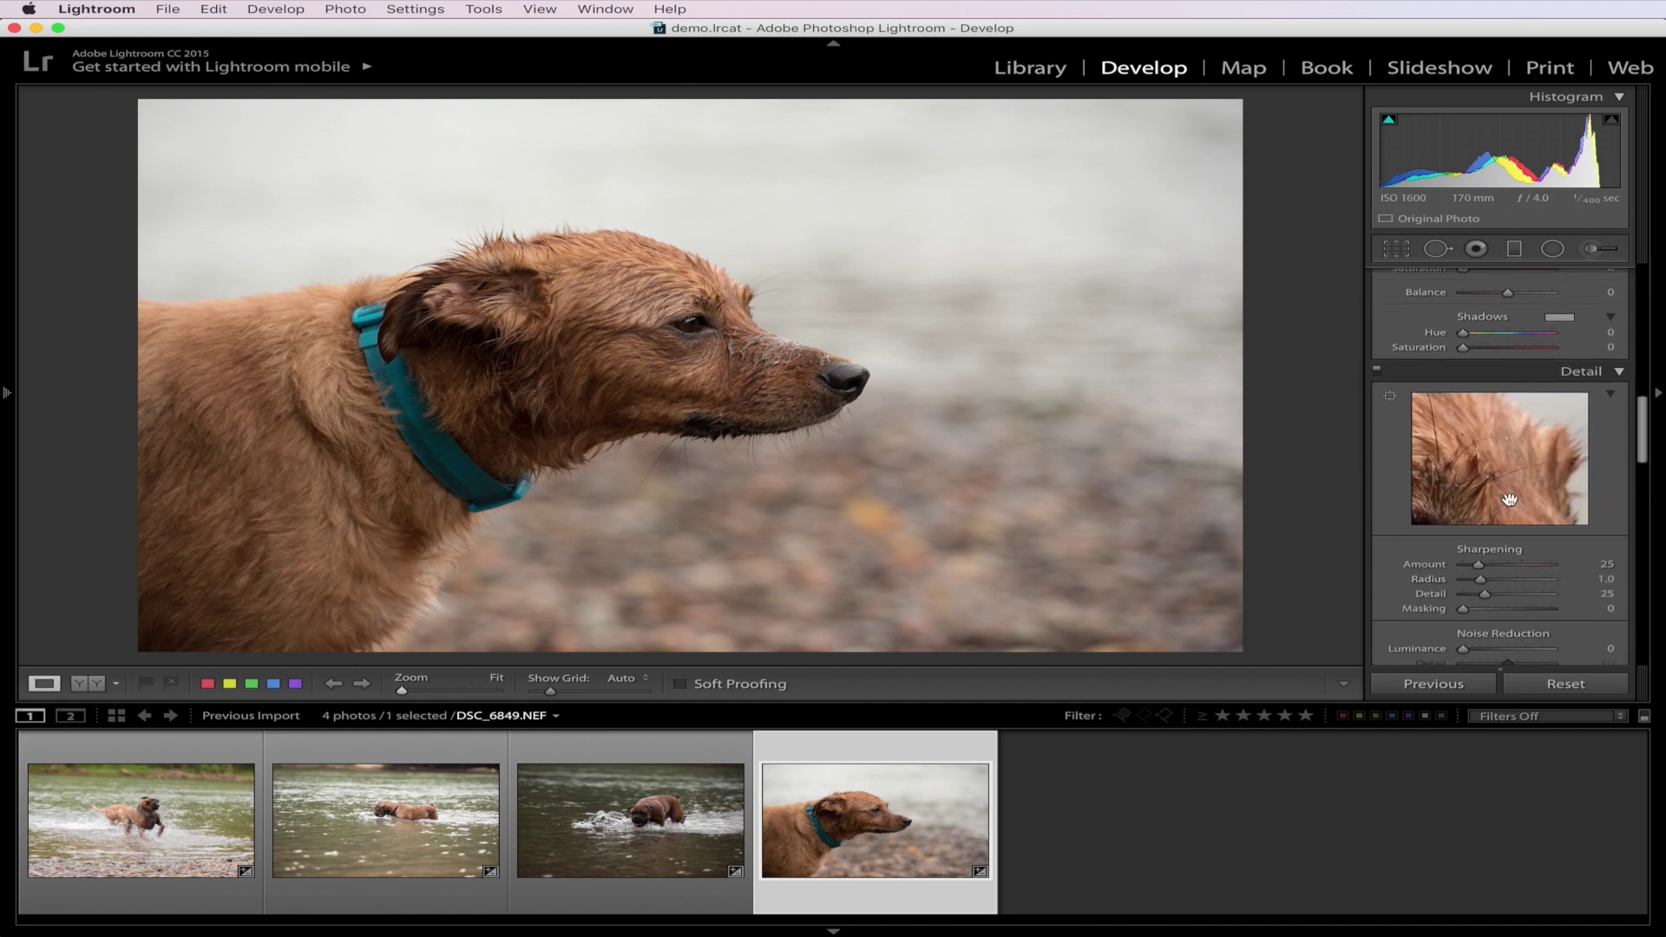
pyautogui.scroll(-10, 1510, 495)
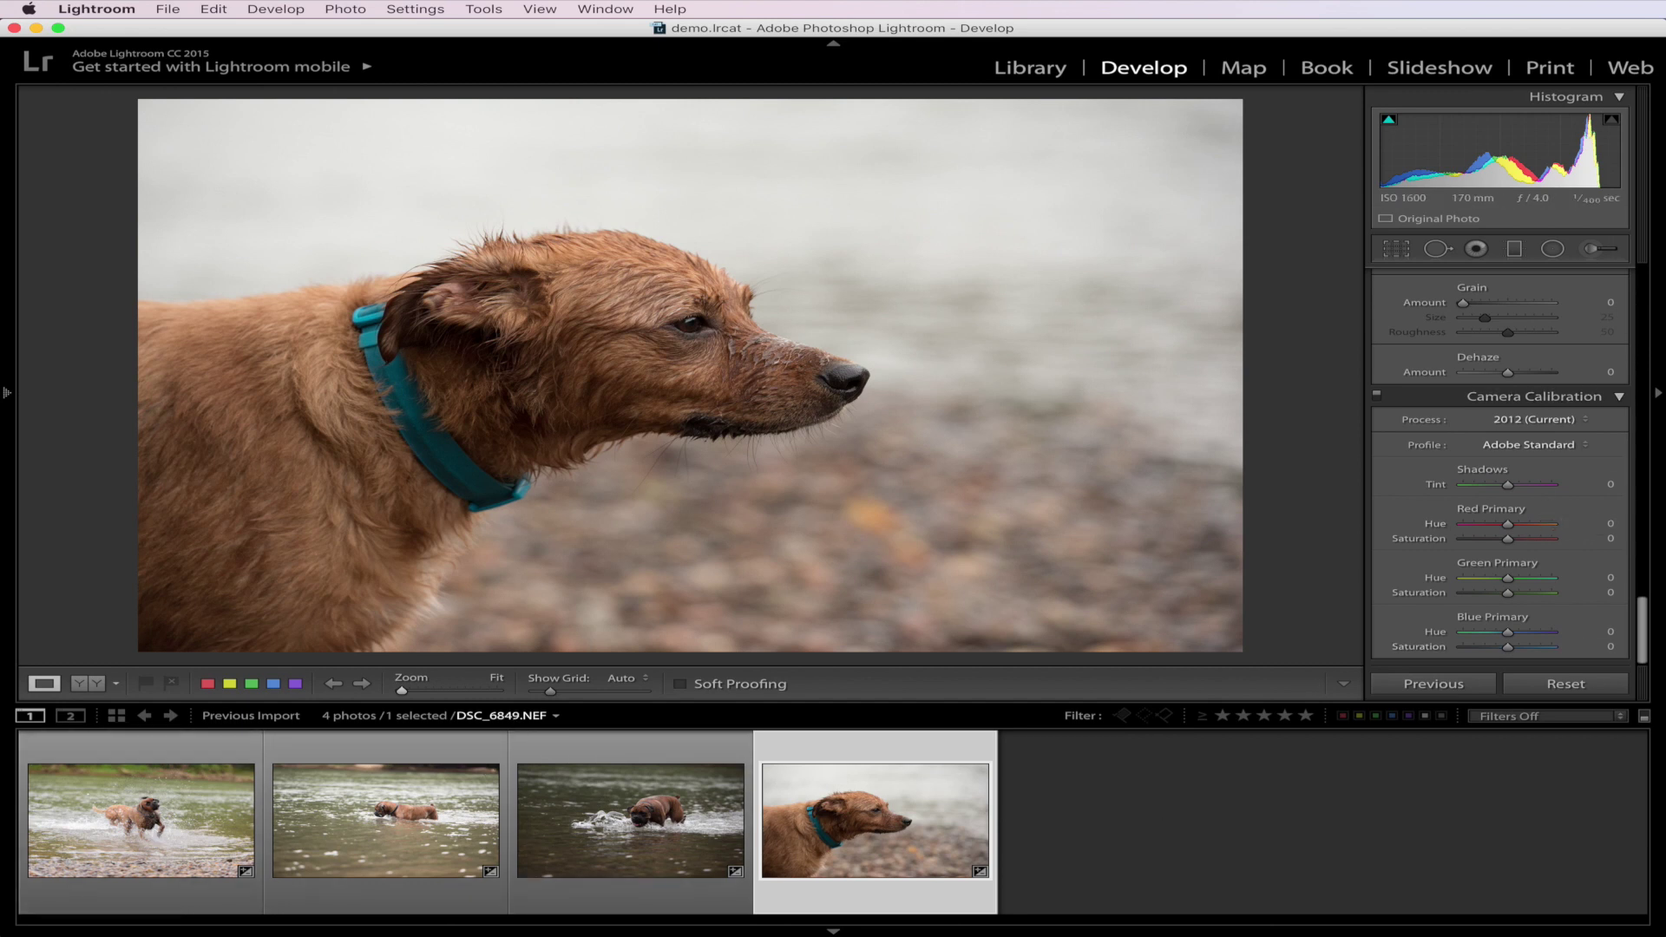
pyautogui.keyDown('super'); pyautogui.click(694, 817); pyautogui.keyUp('super')
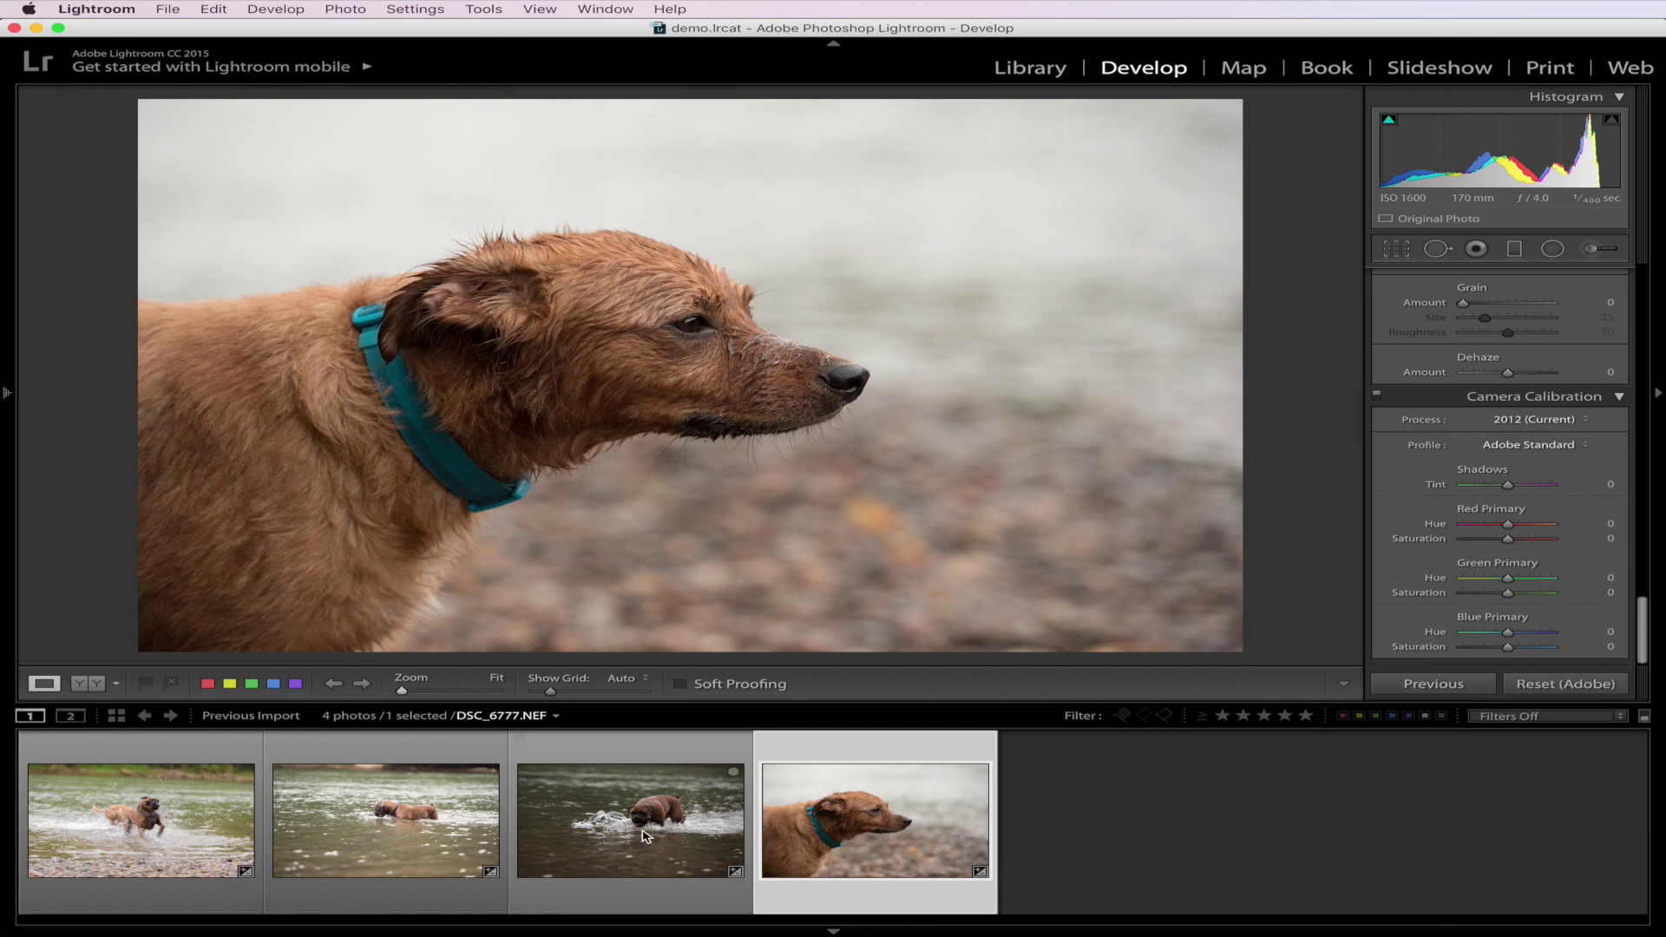
pyautogui.click(1430, 688)
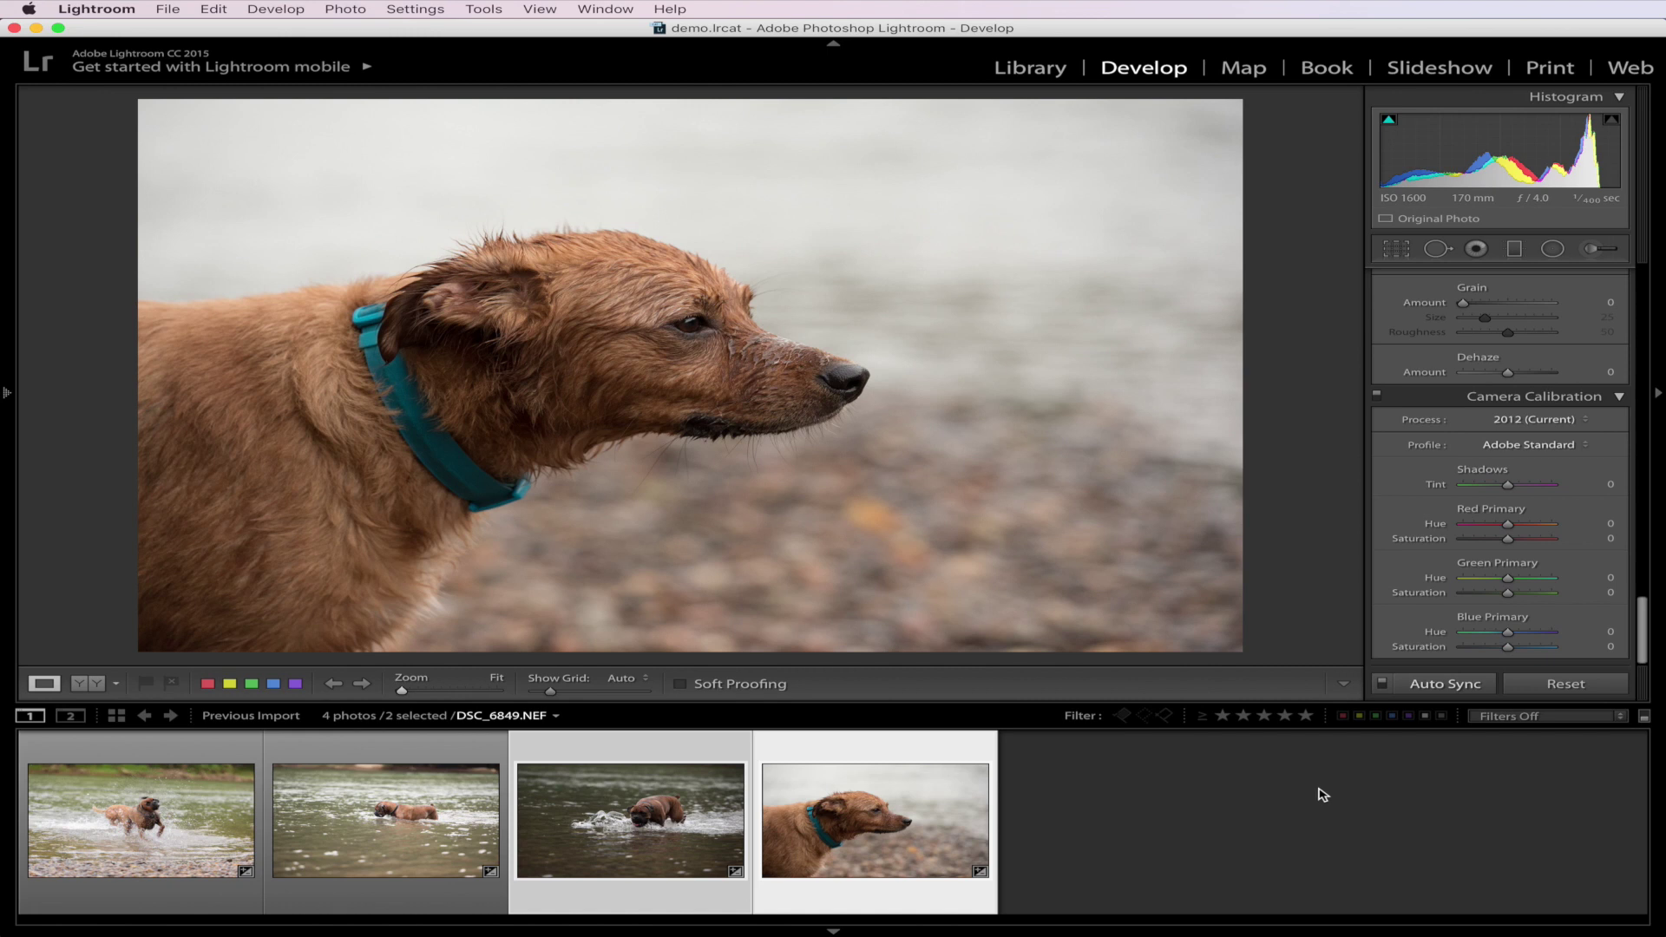
# - View the third and second photos individually, then return to DSC_6849 on its own
pyautogui.click(654, 781)
pyautogui.click(415, 819)
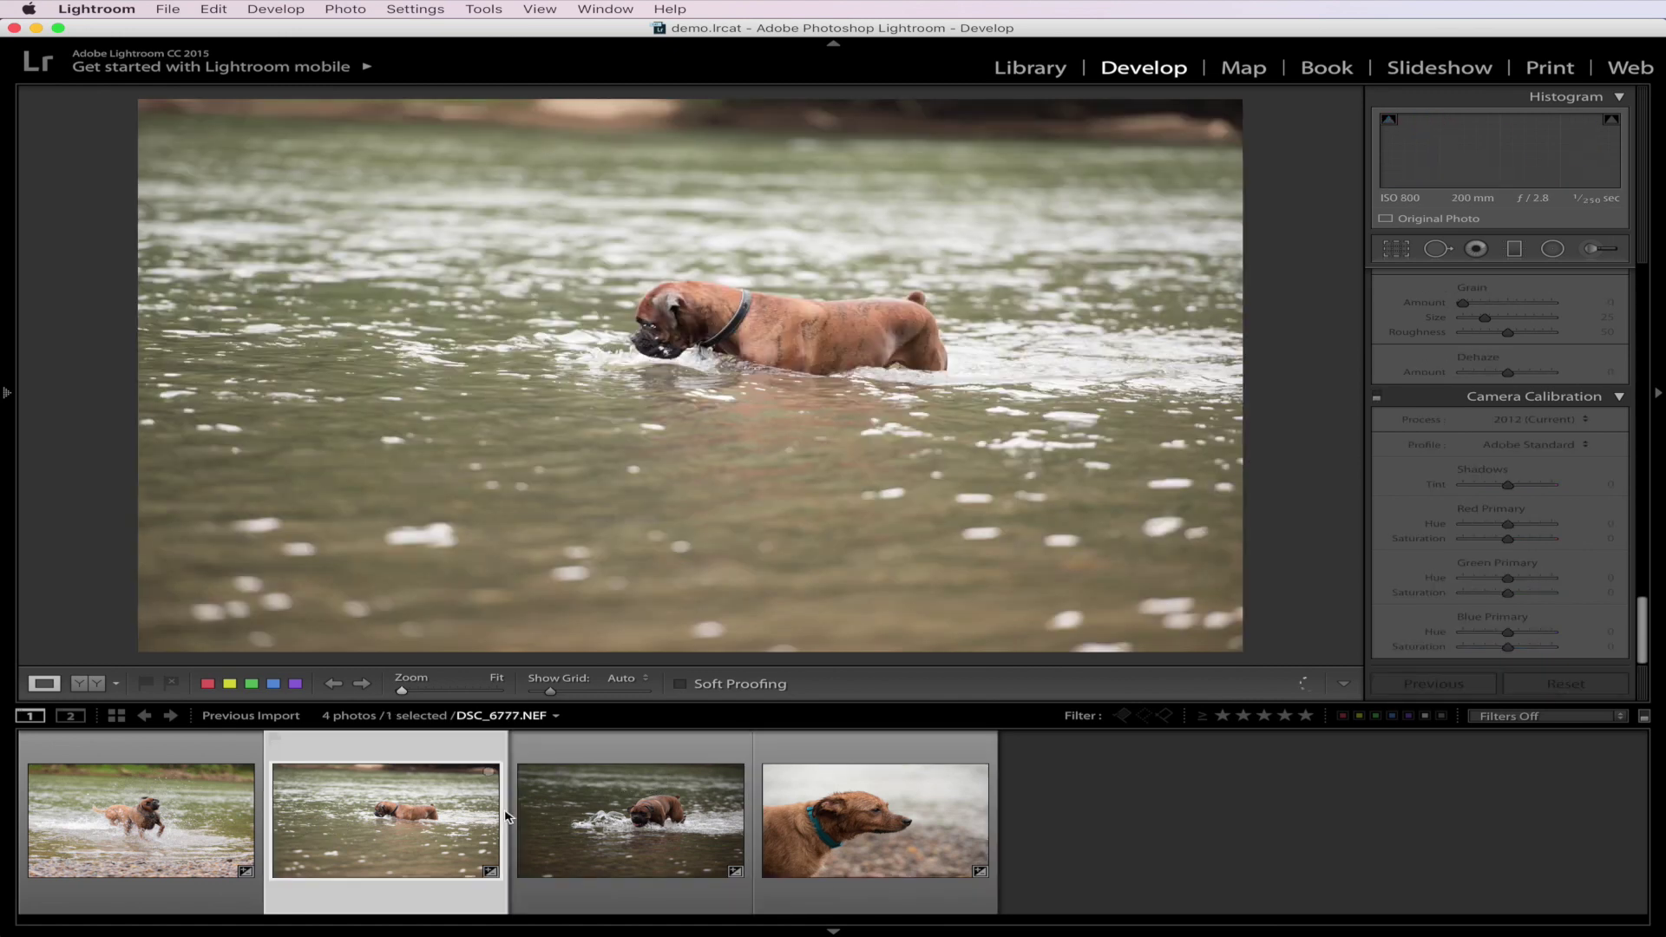
pyautogui.click(867, 829)
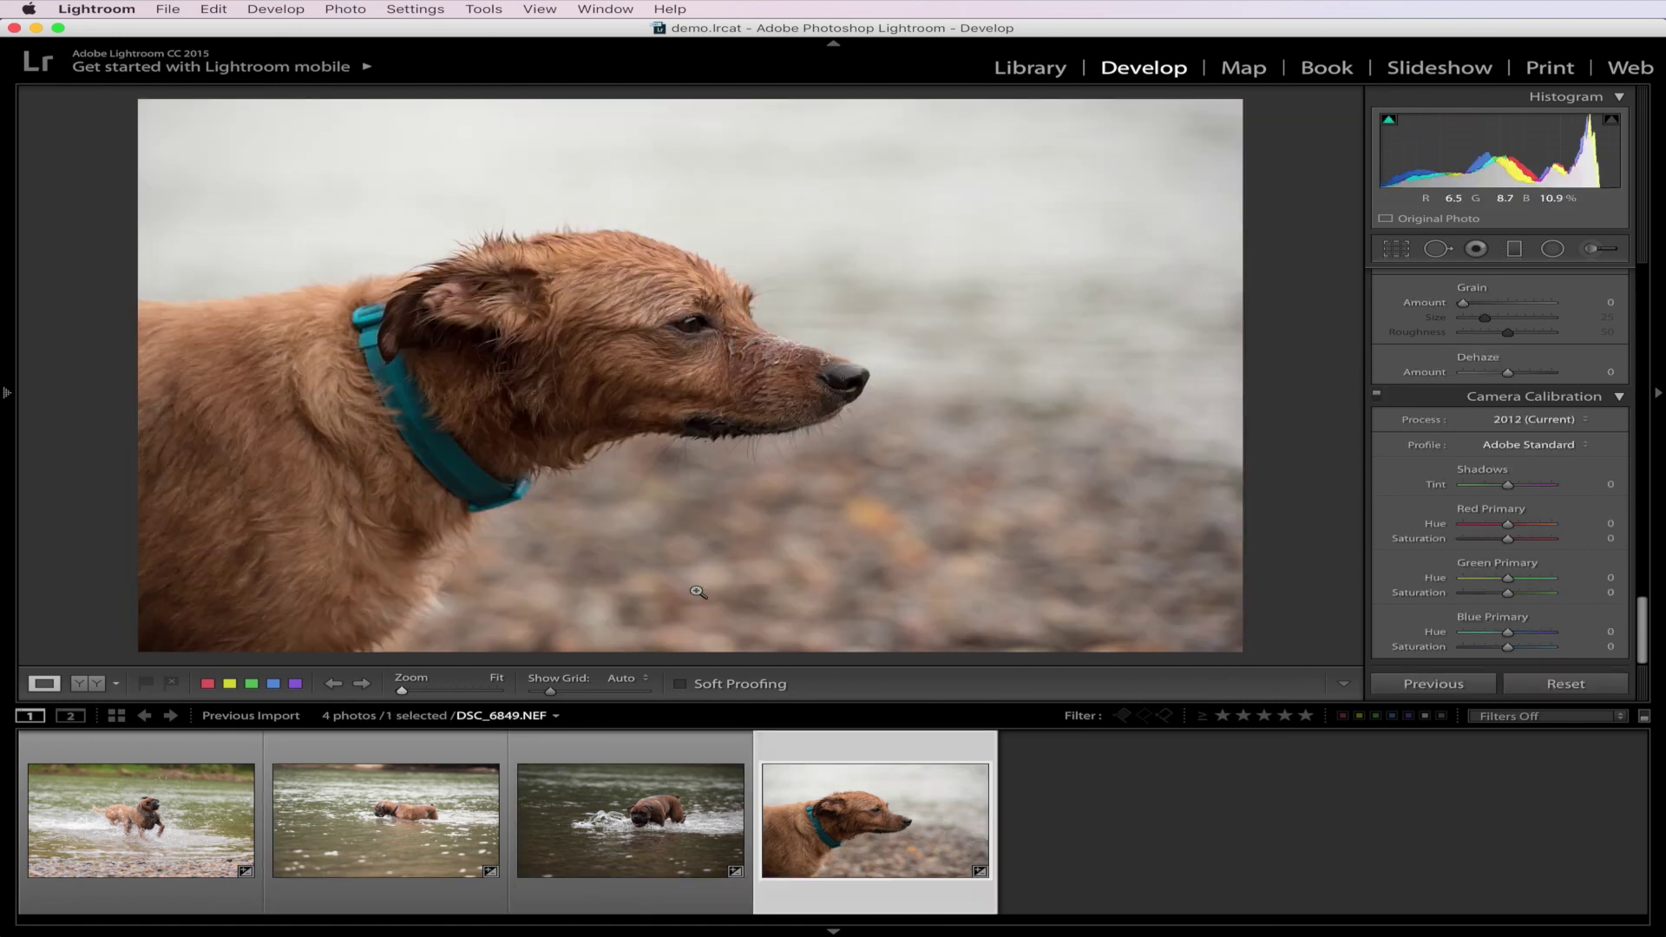